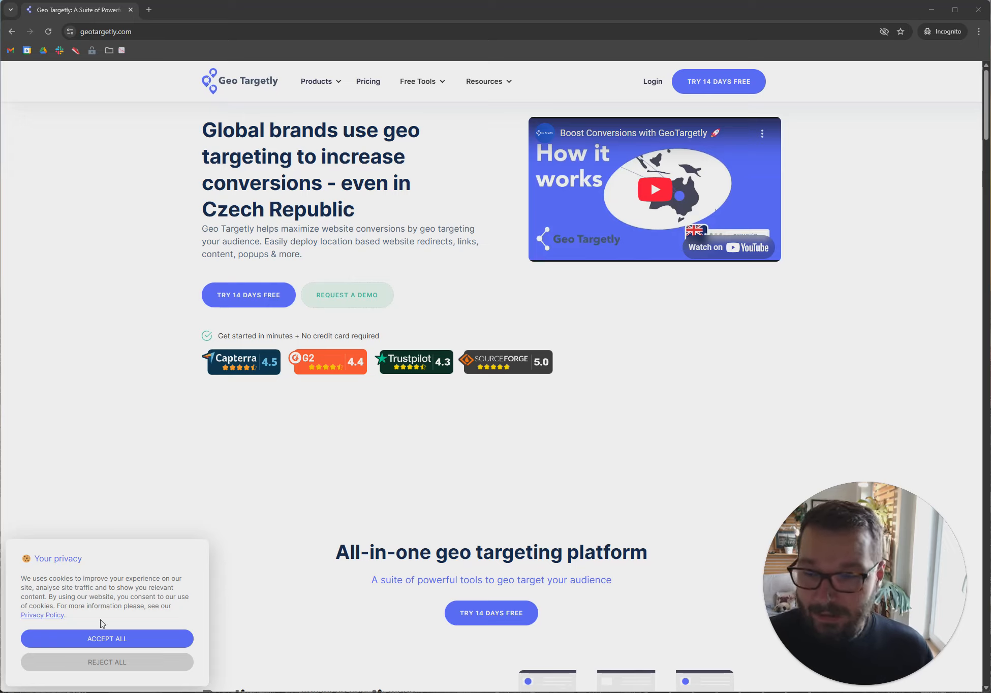
- Open the Geo Consent product page and examine its section on region-specific cookie banners
{"action": "mouse_move", "coordinate": [326, 87]}
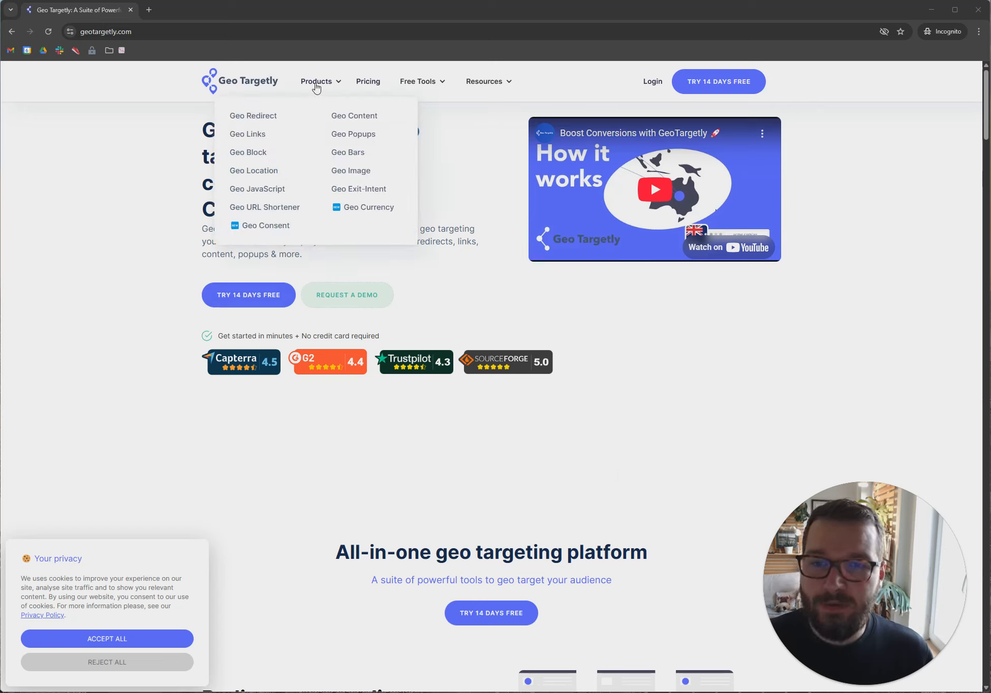
{"action": "left_click", "coordinate": [265, 226]}
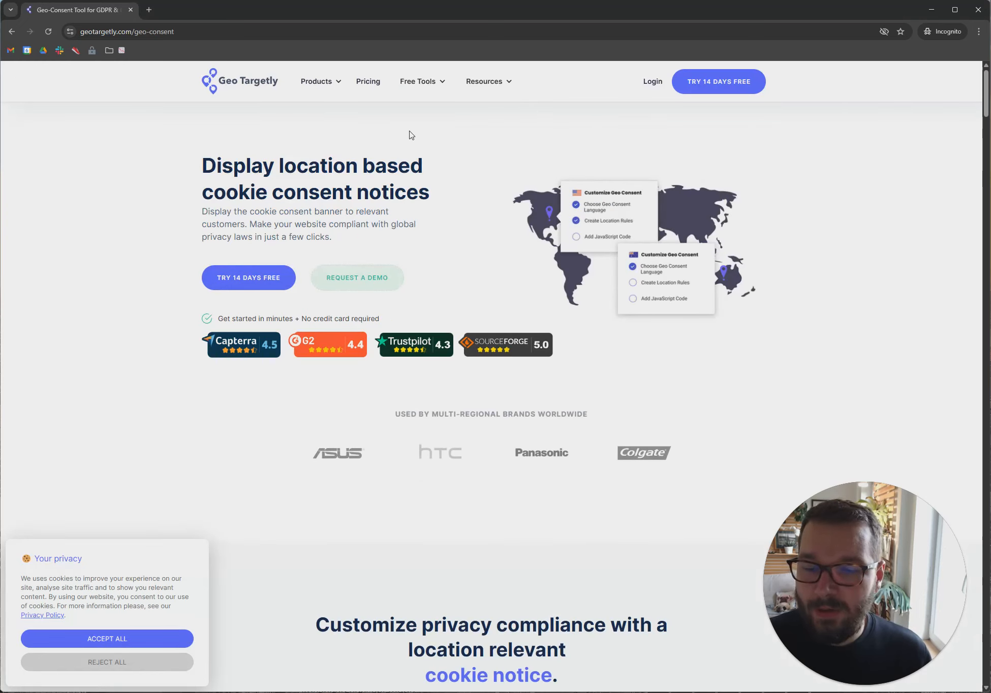
{"action": "scroll", "coordinate": [538, 327], "scroll_direction": "down", "scroll_amount": 10}
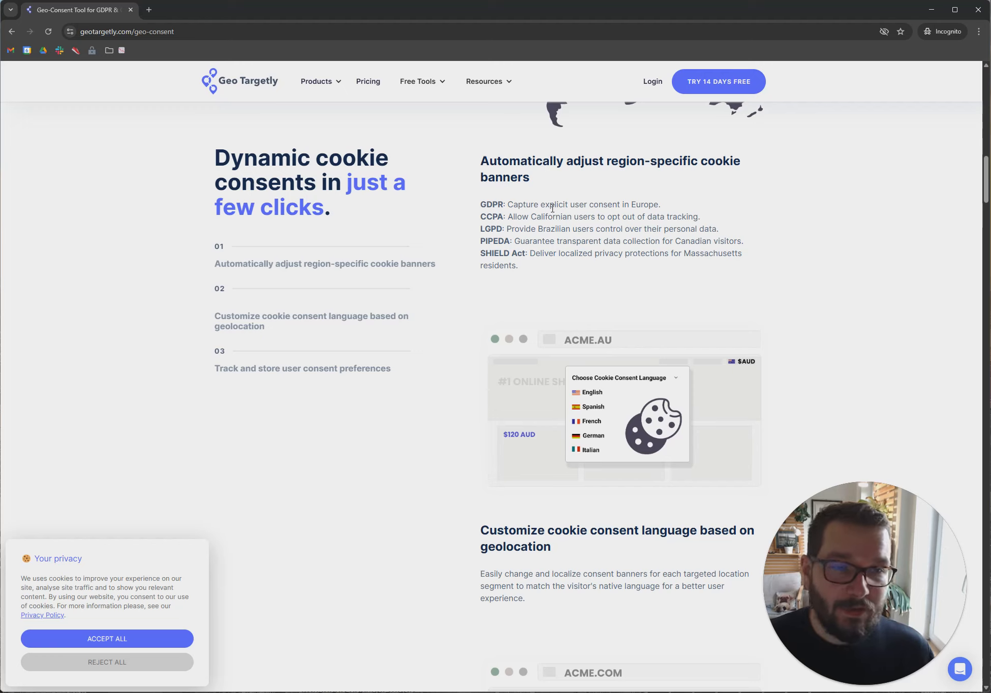
- Switch to the other browser window and exit the open Geo Consent editor to reach the Geo Targetly dashboard
{"action": "left_click", "coordinate": [931, 10]}
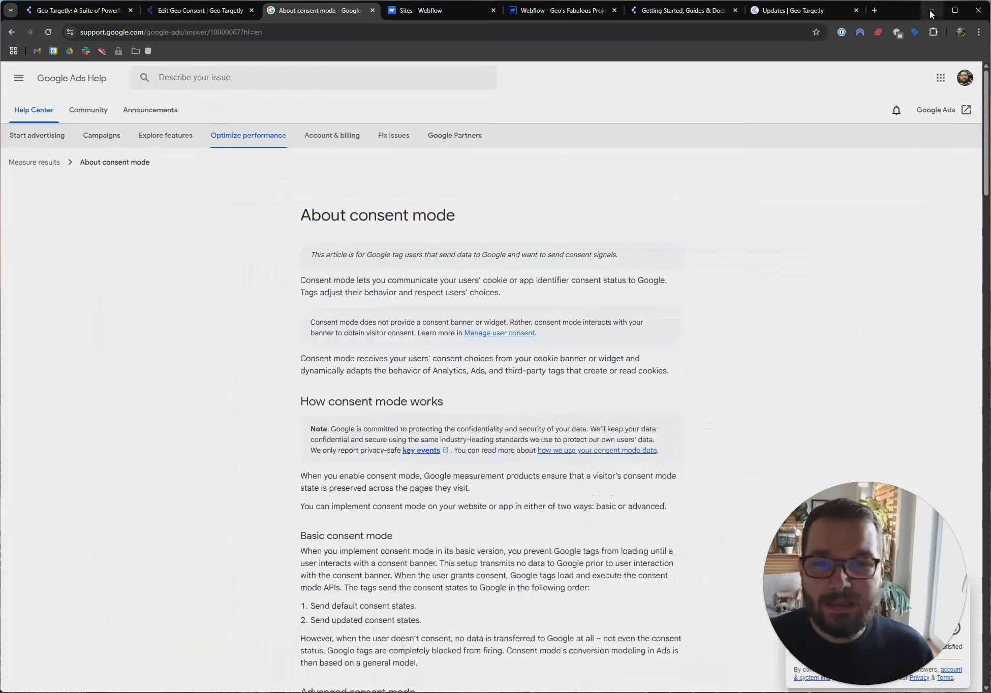
{"action": "left_click", "coordinate": [108, 11]}
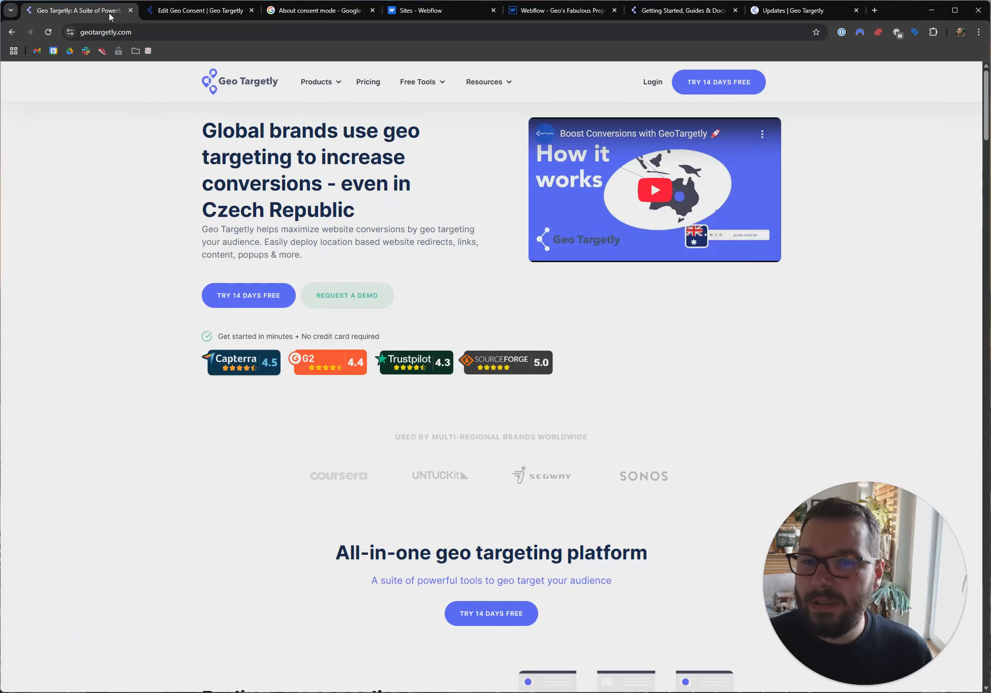
{"action": "left_click", "coordinate": [172, 16]}
{"action": "left_click", "coordinate": [686, 78]}
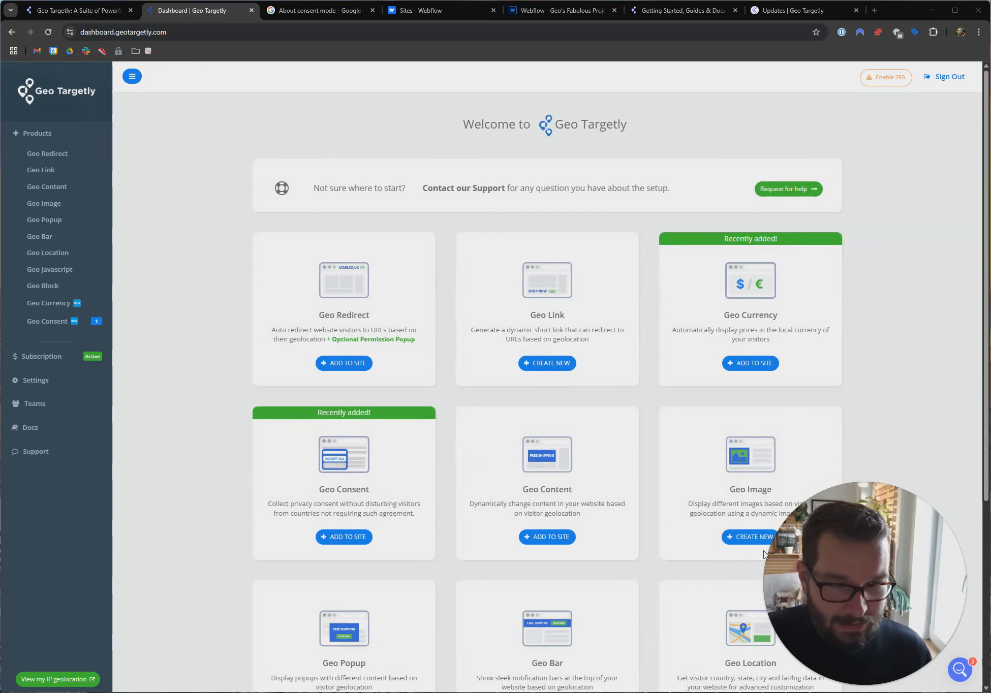
- Check the free-trial option on the Geo Targetly home page and return to the dashboard
{"action": "mouse_move", "coordinate": [848, 686]}
{"action": "left_click_drag", "start_coordinate": [848, 686], "coordinate": [35, 616]}
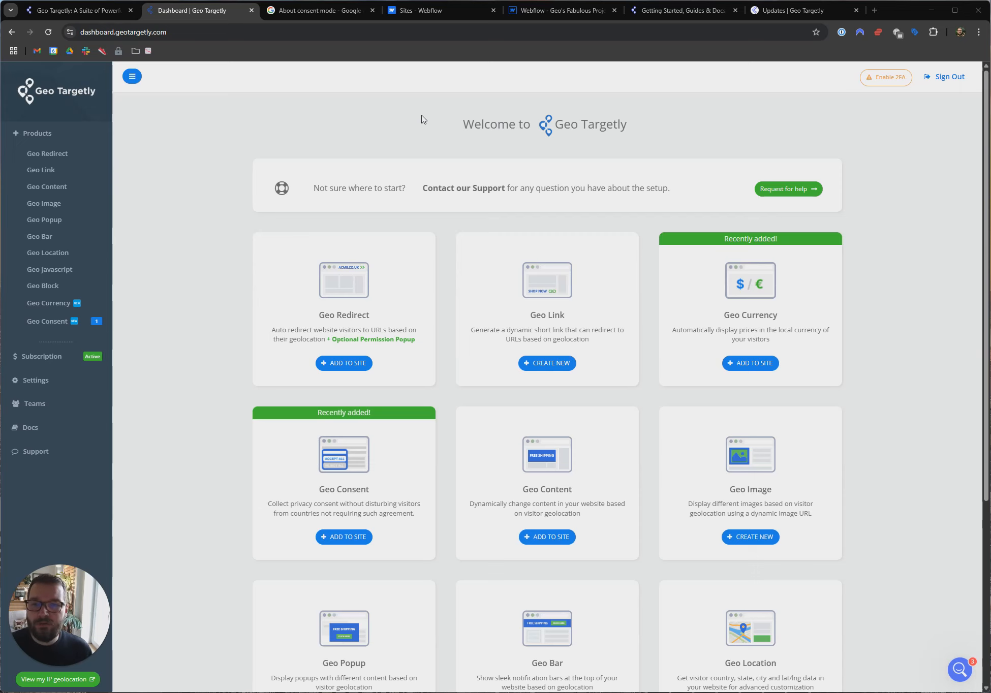
{"action": "left_click", "coordinate": [71, 10]}
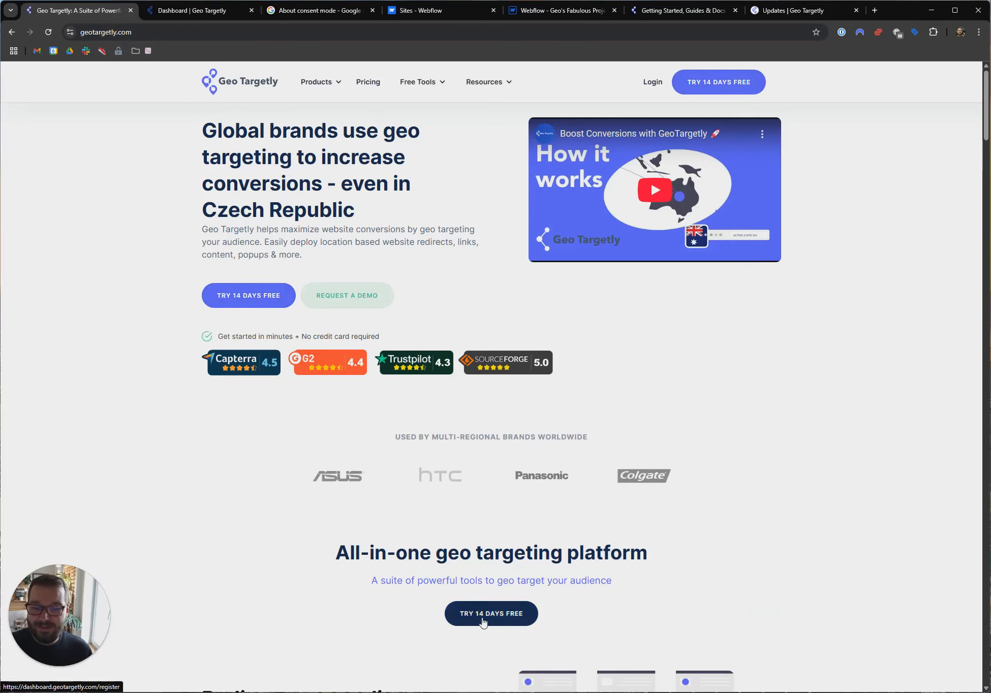
{"action": "left_click", "coordinate": [199, 14]}
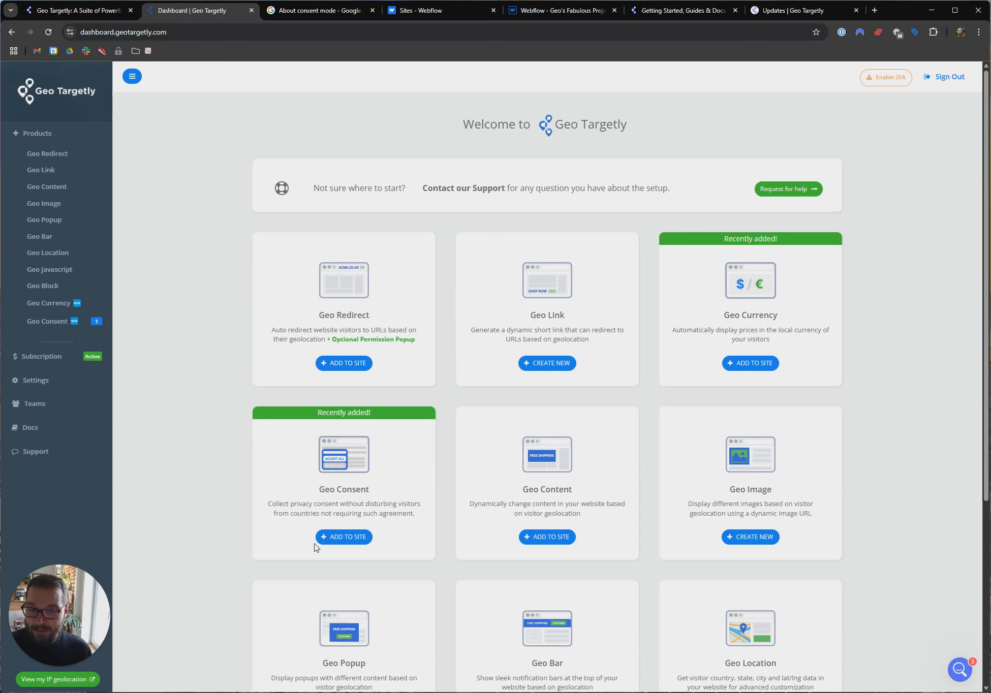
- Create a Geo Consent from the premade EU GDPR template and name it "EU GDPR"
{"action": "left_click", "coordinate": [339, 544]}
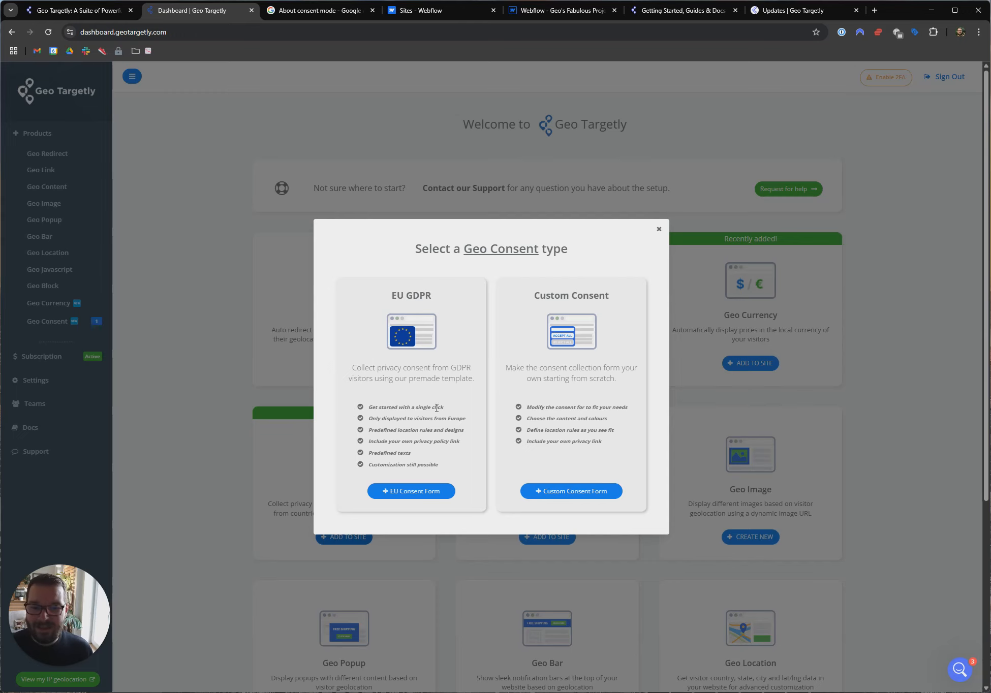
{"action": "left_click", "coordinate": [403, 495]}
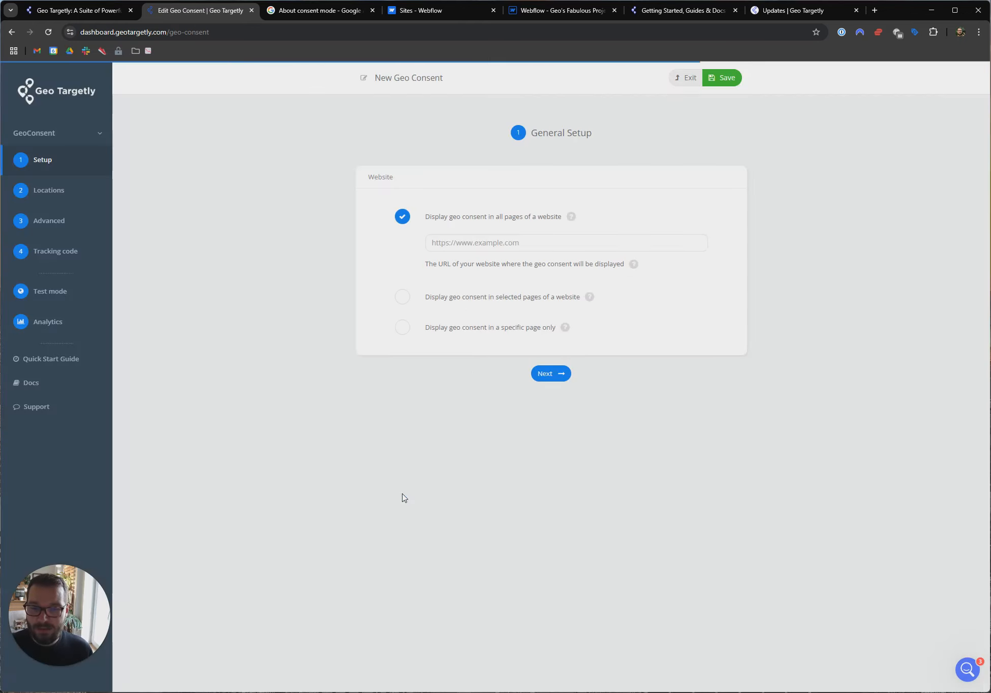
{"action": "left_click", "coordinate": [415, 78]}
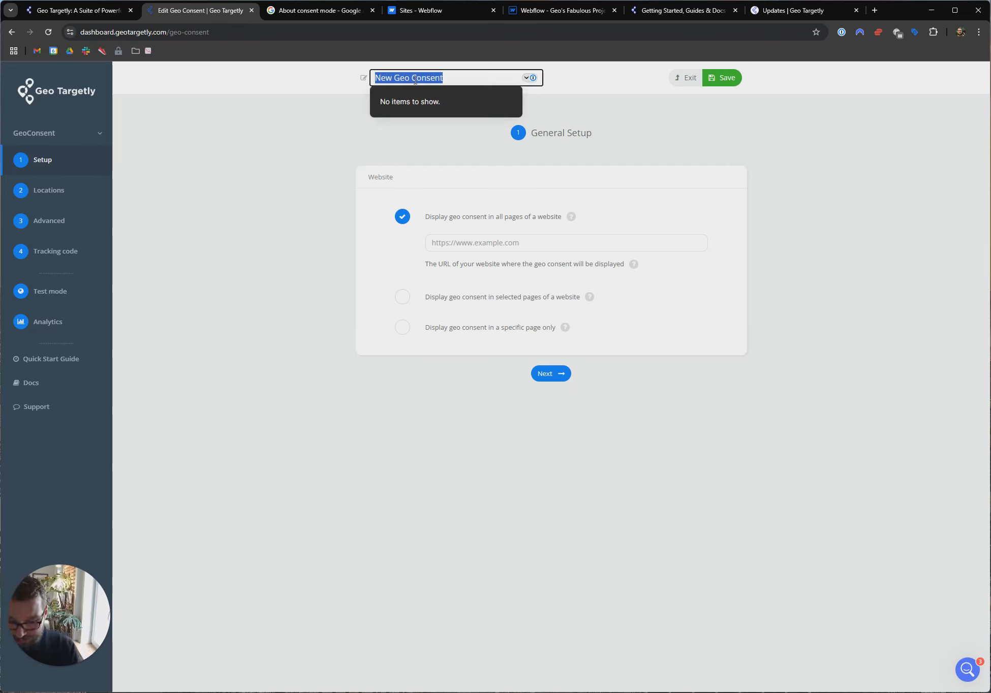
{"action": "type", "text": "EU GDP"}
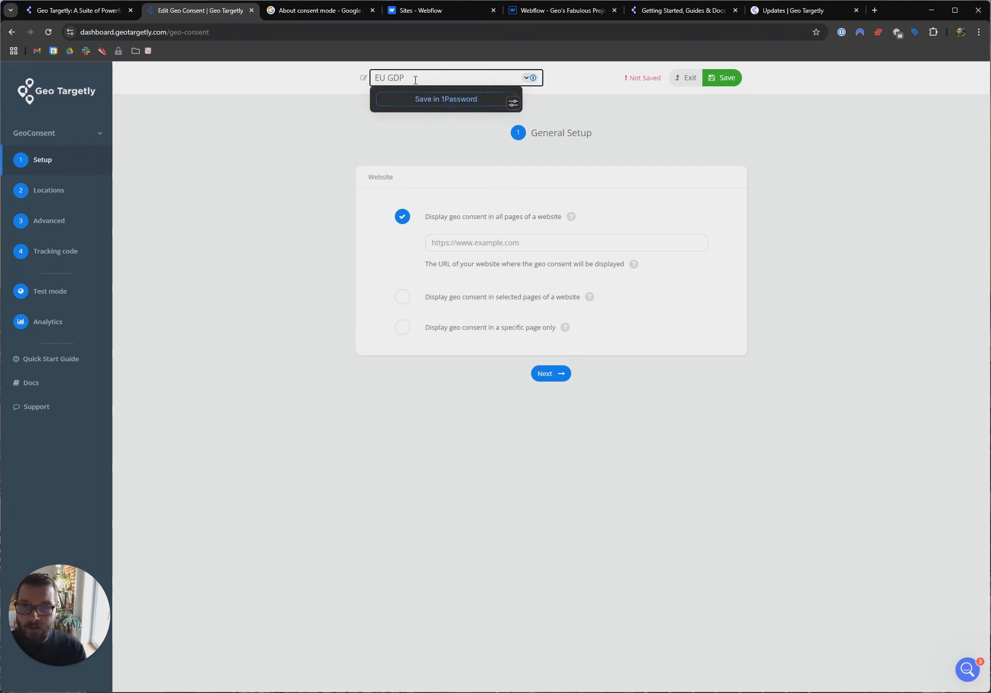
{"action": "type", "text": "R"}
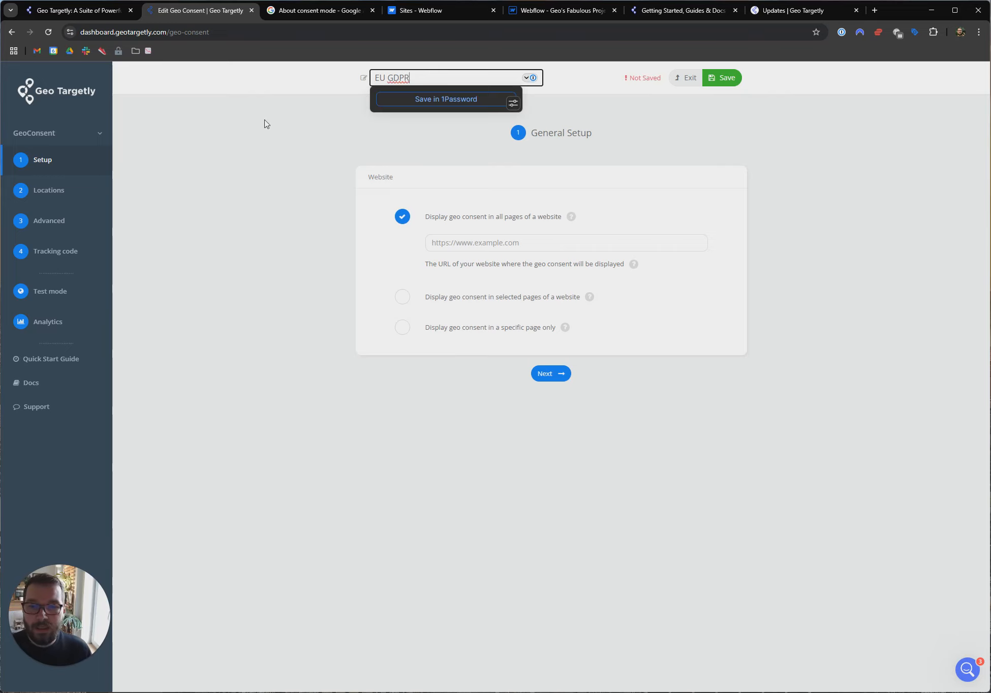
{"action": "left_click", "coordinate": [278, 132]}
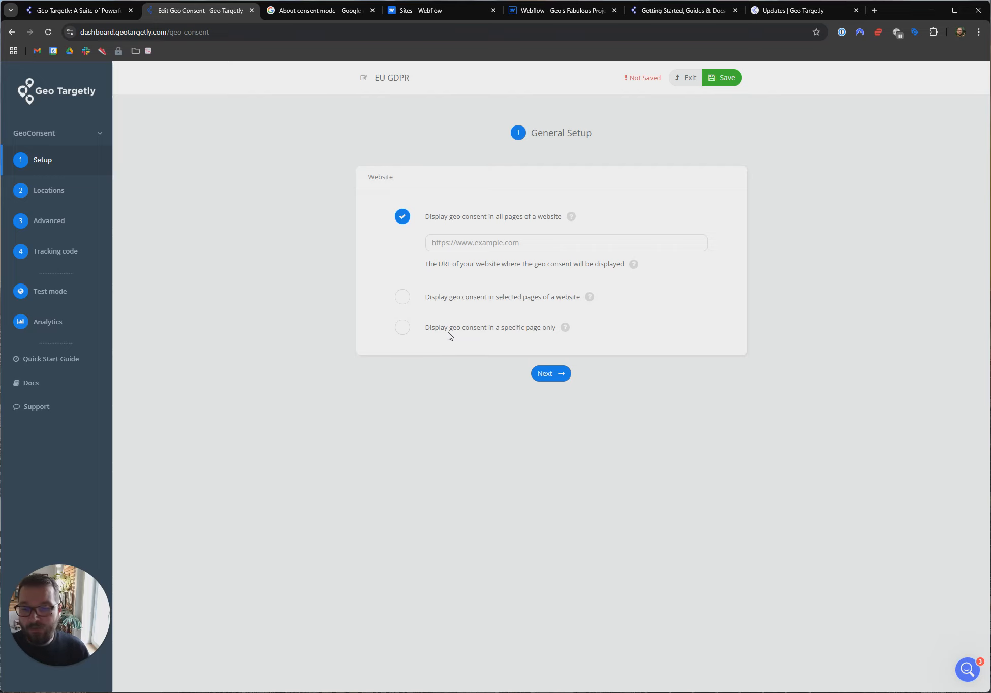
{"action": "left_click", "coordinate": [491, 245]}
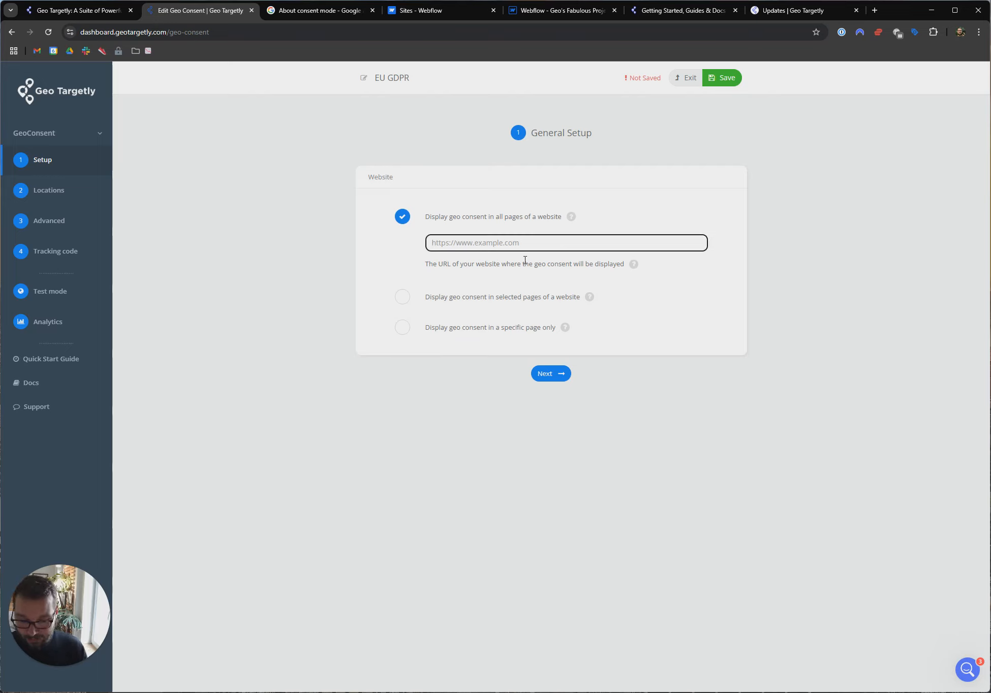
{"action": "type", "text": "https://geo"}
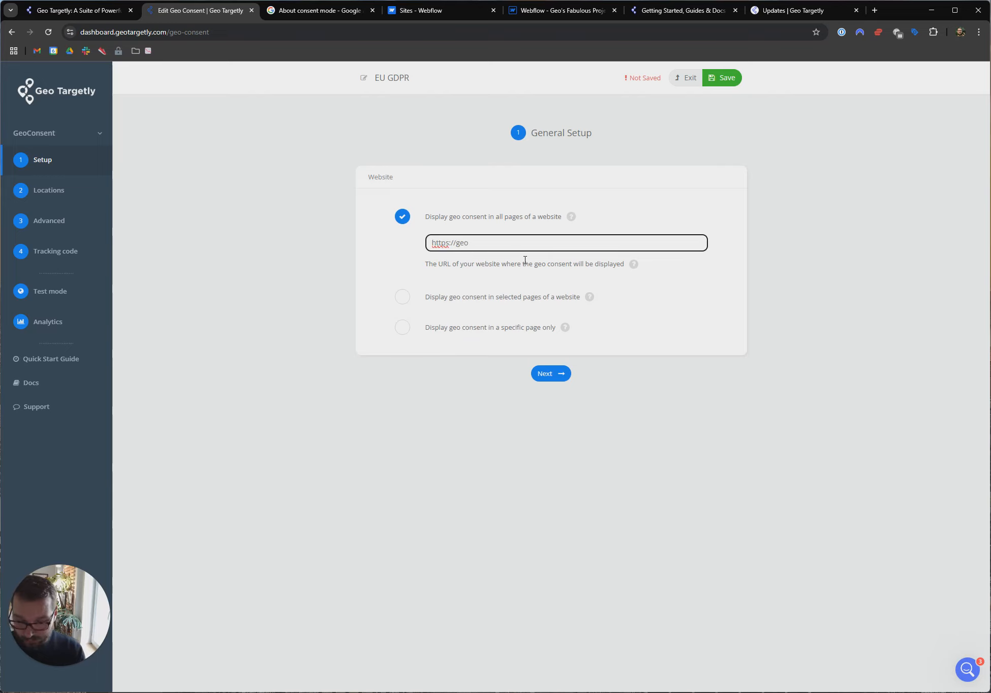
{"action": "type", "text": "targetly.com"}
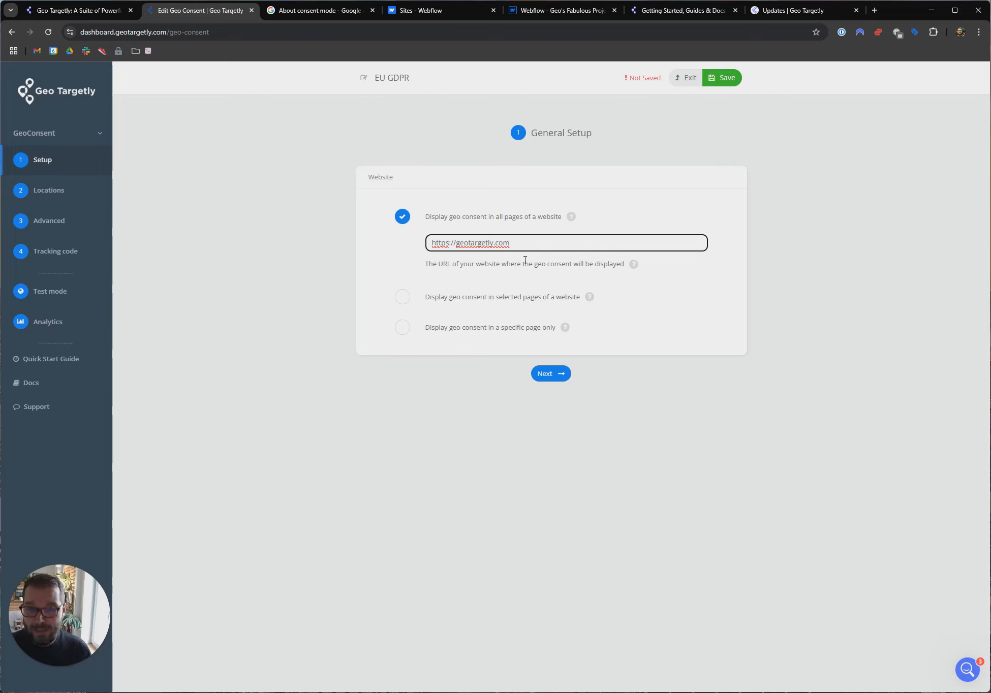
- Try the selected-pages and specific-page display options, and return to displaying the consent on all pages
{"action": "left_click", "coordinate": [402, 297]}
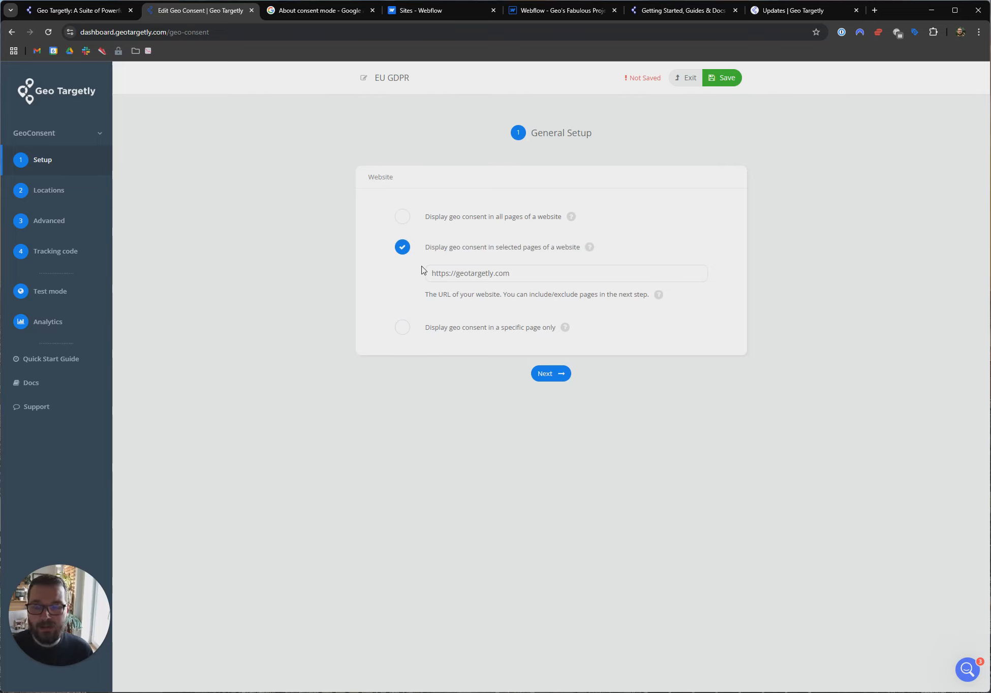
{"action": "left_click", "coordinate": [402, 328]}
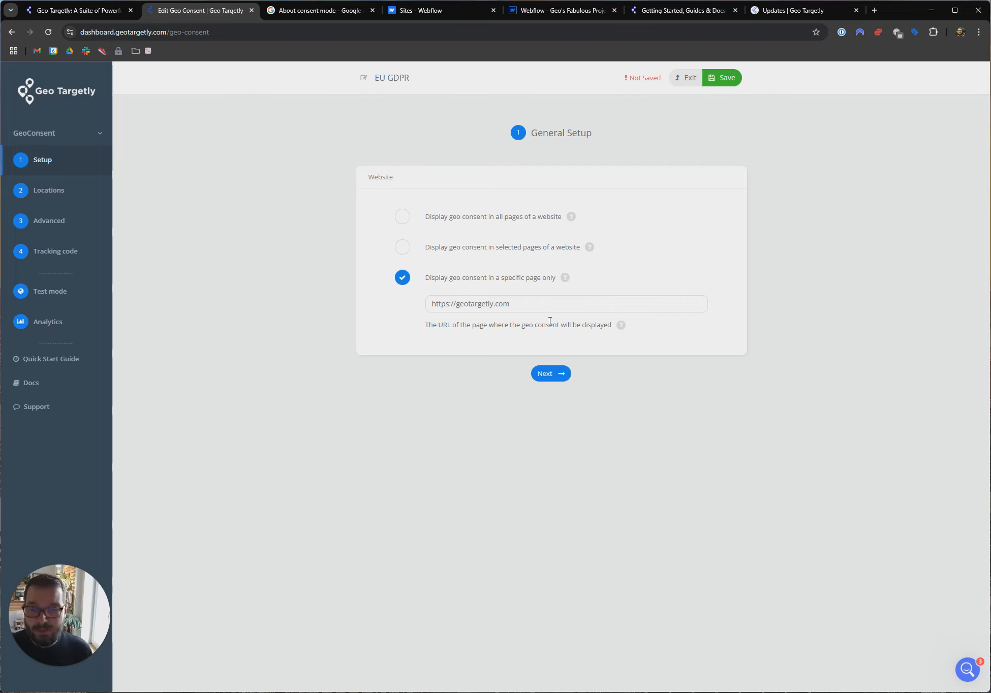
{"action": "left_click", "coordinate": [403, 217]}
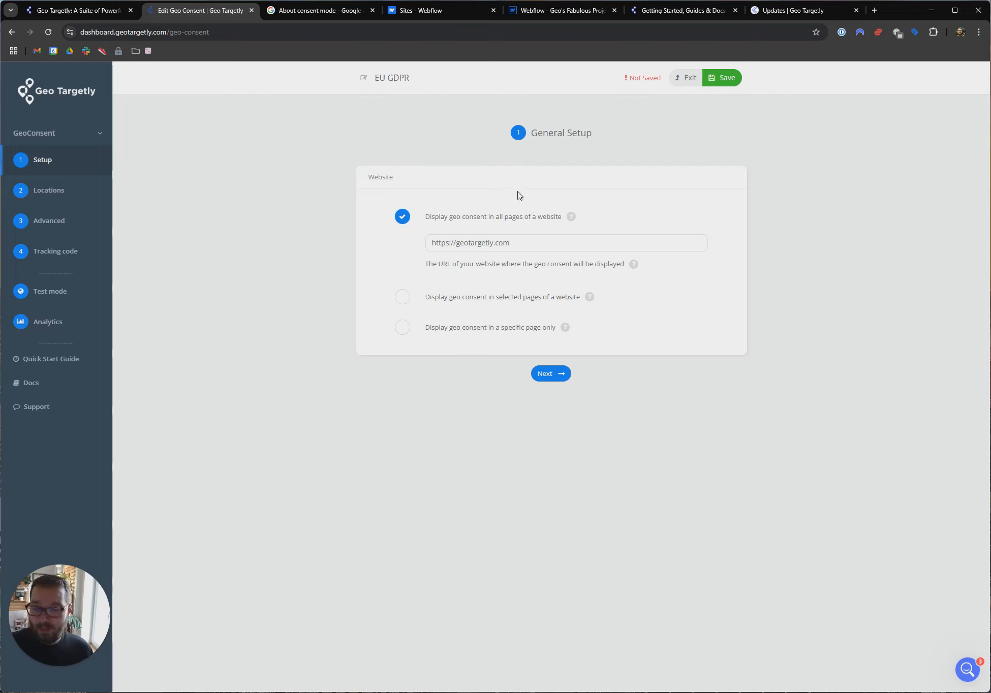
- Proceed to the location segments and review the country rules predefined for the Europe segment
{"action": "left_click", "coordinate": [560, 374]}
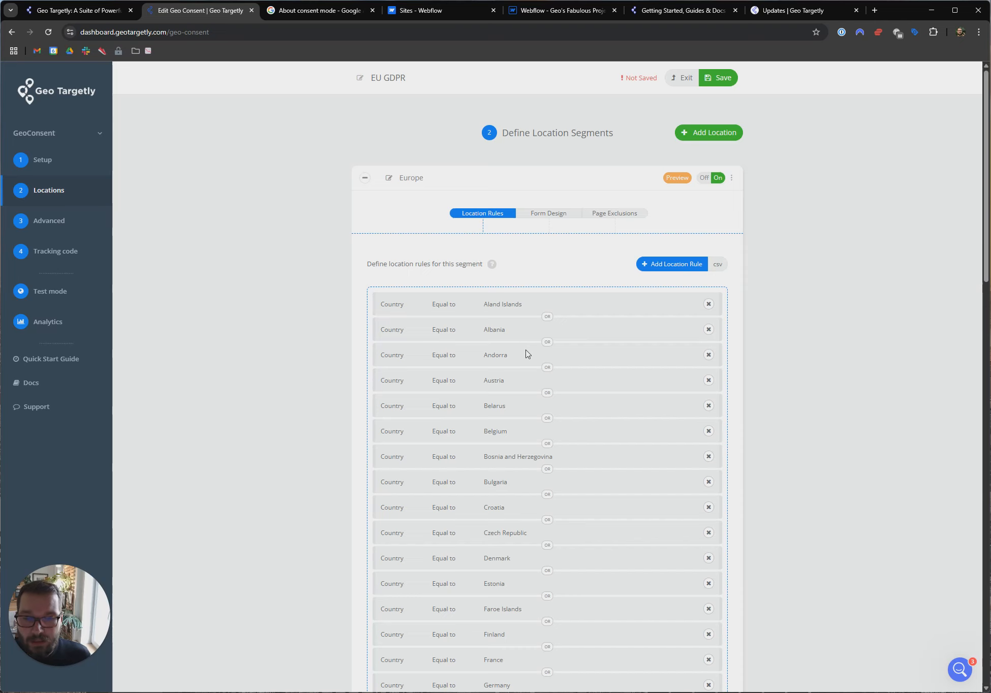
{"action": "scroll", "coordinate": [527, 326], "scroll_direction": "down", "scroll_amount": 5}
{"action": "scroll", "coordinate": [518, 312], "scroll_direction": "down", "scroll_amount": 10}
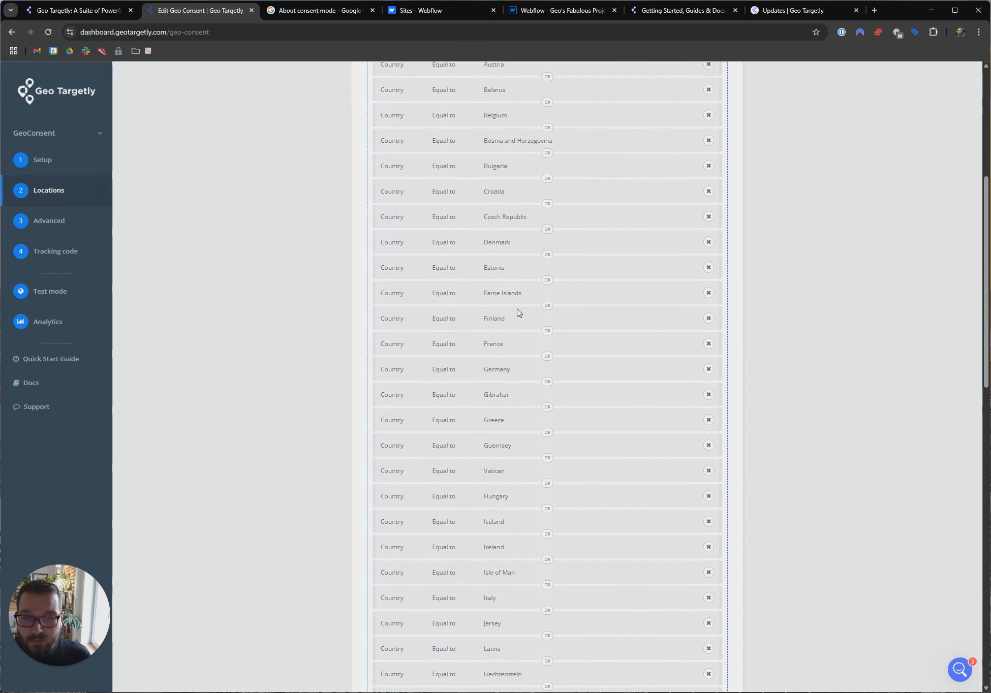
{"action": "scroll", "coordinate": [518, 312], "scroll_direction": "down", "scroll_amount": 8}
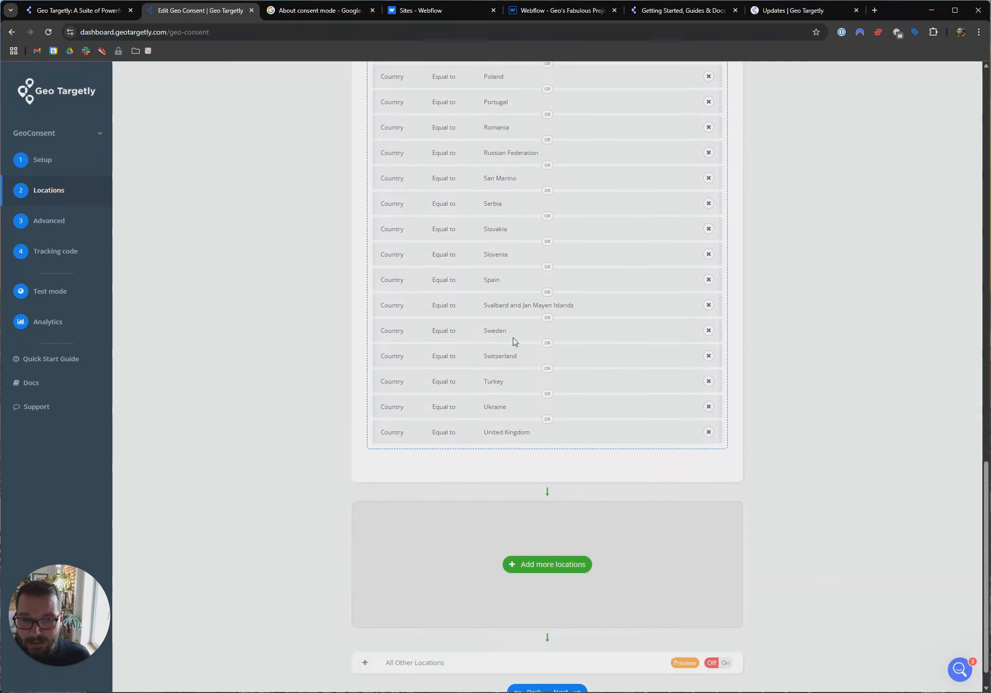
{"action": "scroll", "coordinate": [518, 343], "scroll_direction": "up", "scroll_amount": 18}
{"action": "scroll", "coordinate": [526, 354], "scroll_direction": "up", "scroll_amount": 5}
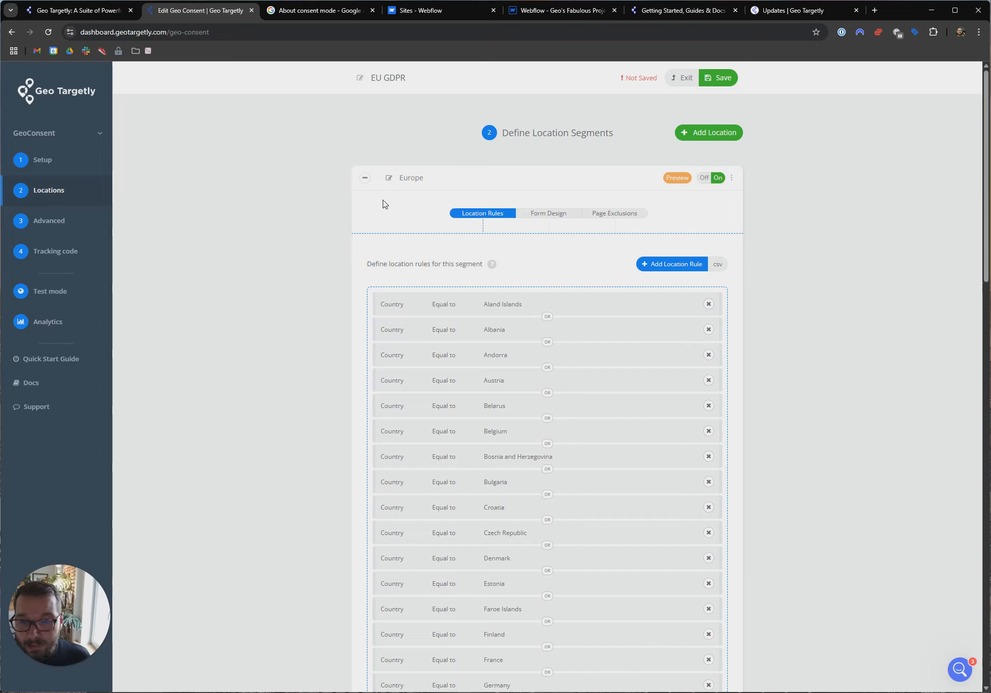
- Collapse the Europe segment and add a second location segment named "California"
{"action": "left_click", "coordinate": [365, 178]}
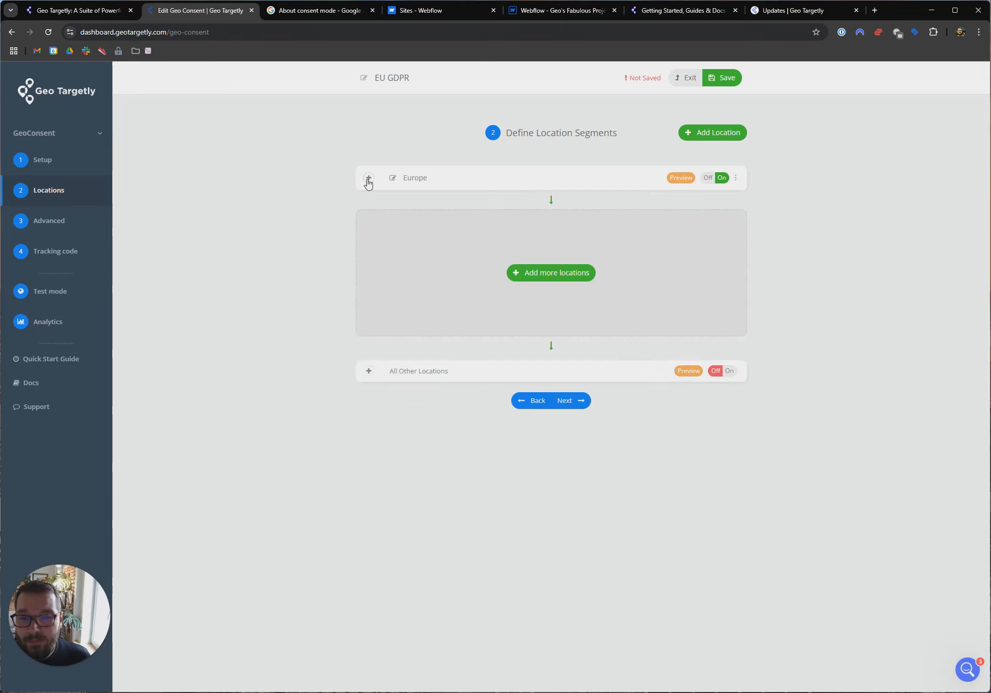
{"action": "left_click", "coordinate": [536, 276]}
{"action": "triple_click", "coordinate": [432, 211]}
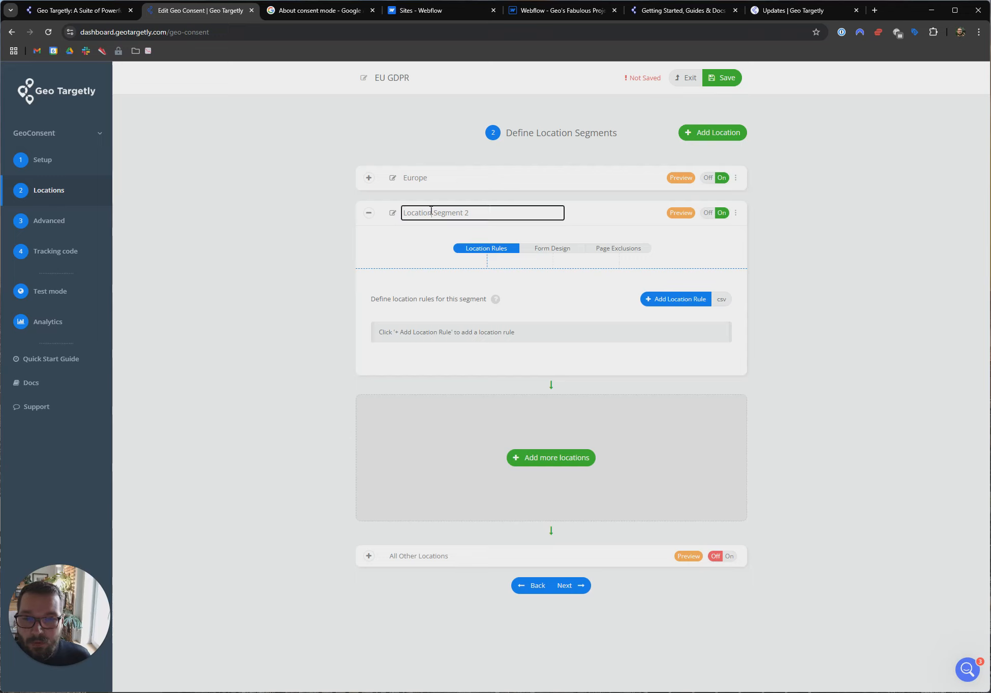
{"action": "type", "text": "Califo"}
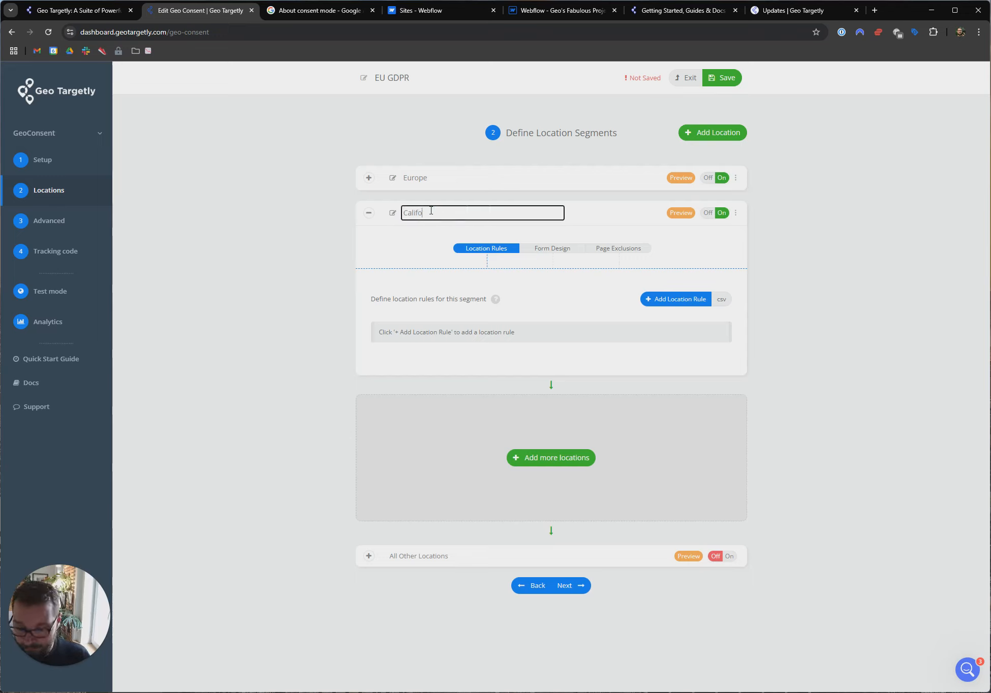
{"action": "type", "text": "rnia"}
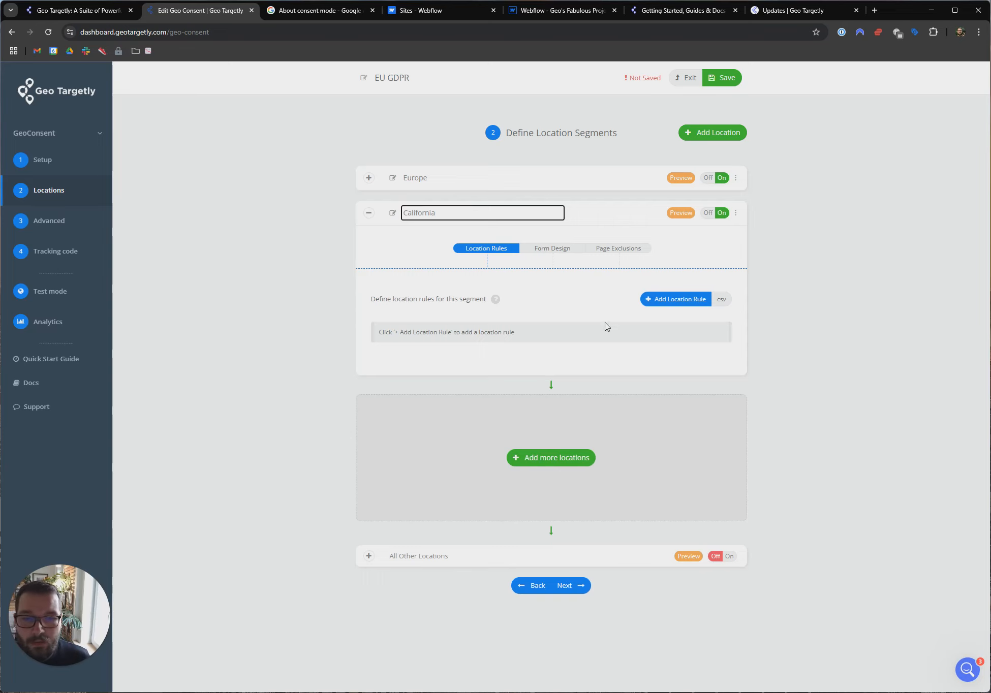
- Add a State/Region rule equal to California (US-CA) to the California segment
{"action": "left_click", "coordinate": [670, 302]}
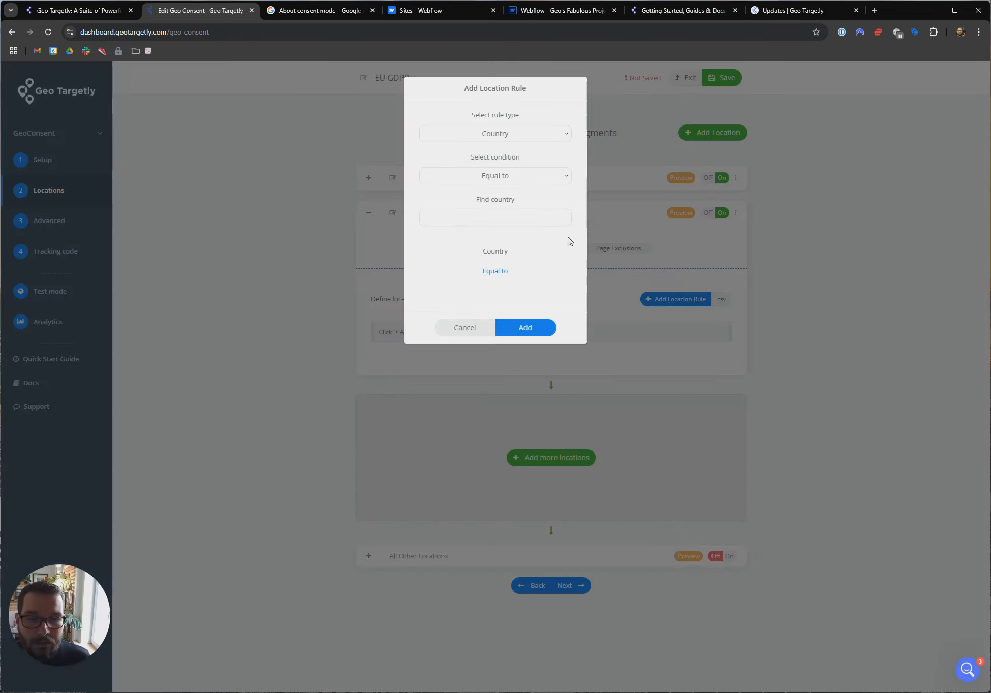
{"action": "left_click", "coordinate": [504, 140]}
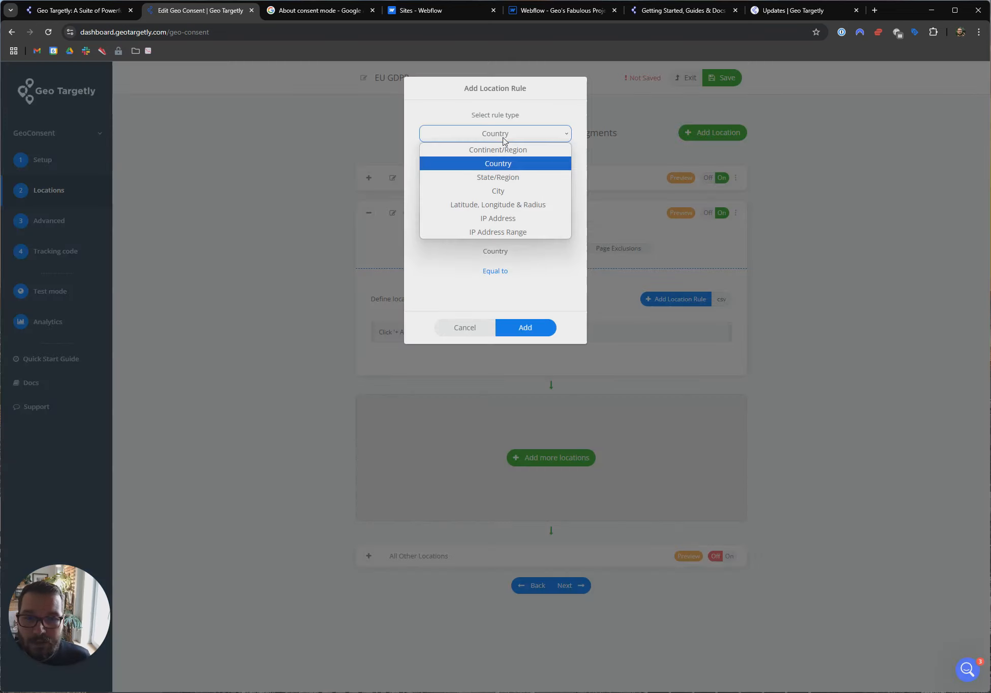
{"action": "left_click", "coordinate": [503, 178]}
{"action": "left_click", "coordinate": [495, 214]}
{"action": "type", "text": "Calif"}
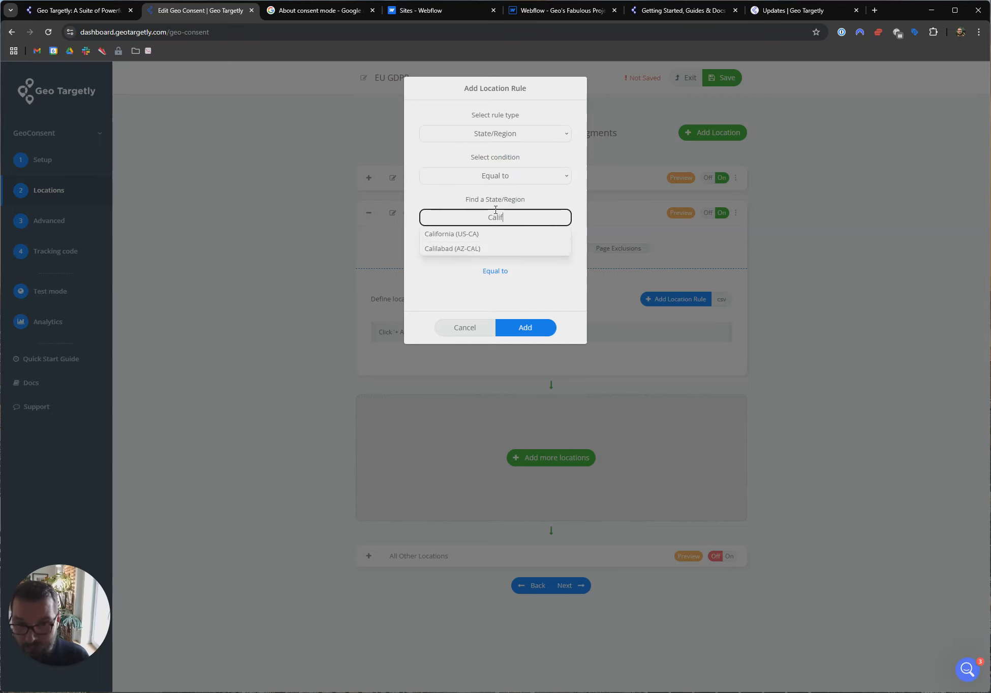
{"action": "left_click", "coordinate": [461, 234]}
{"action": "left_click", "coordinate": [518, 347]}
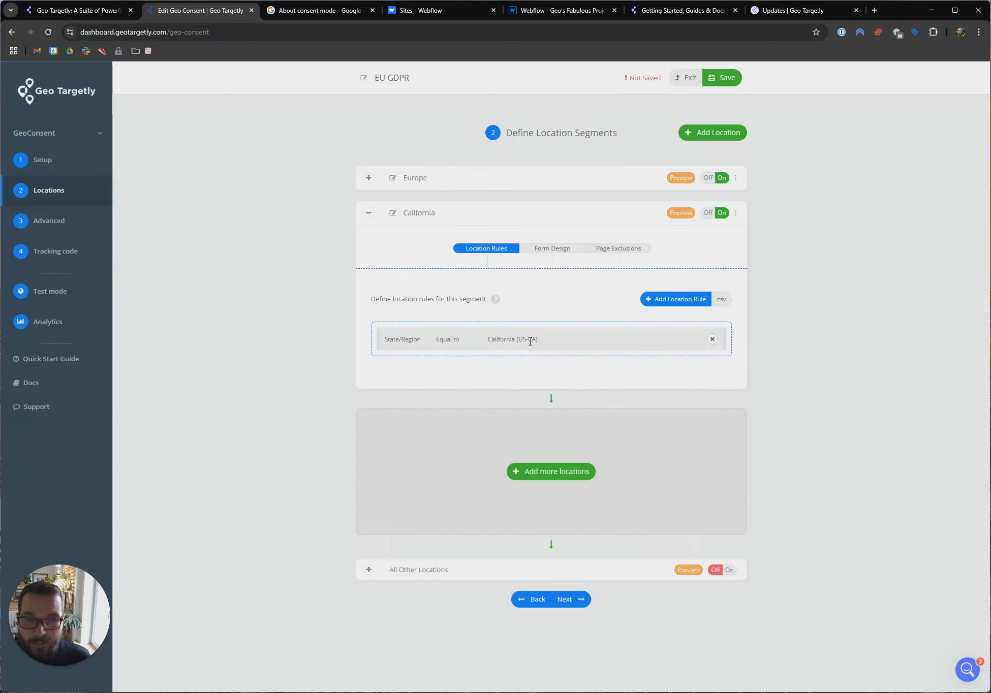
{"action": "left_click", "coordinate": [660, 307]}
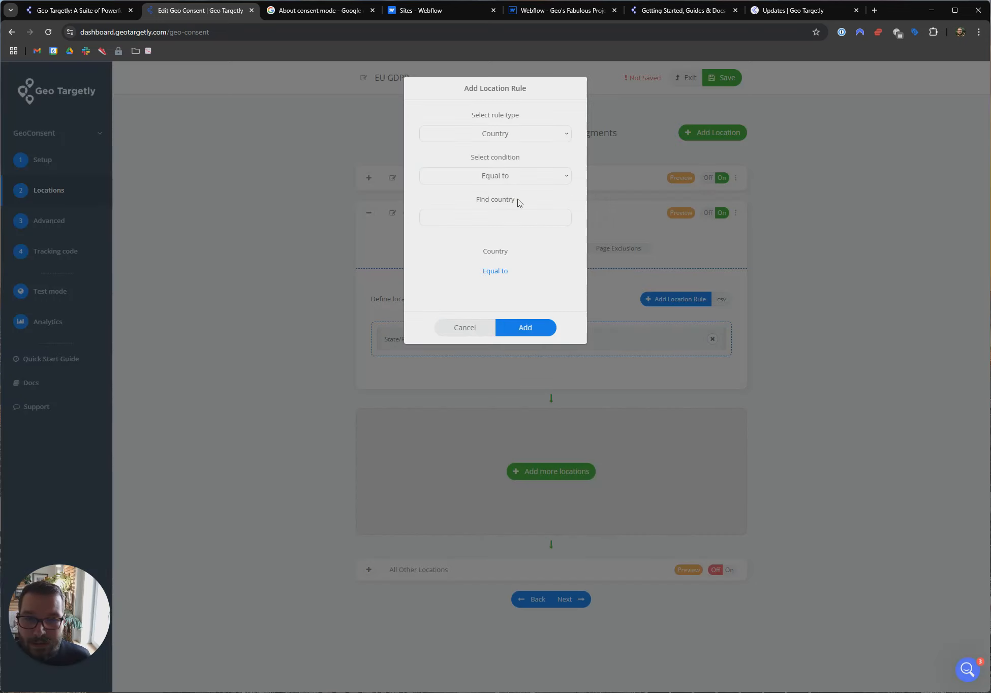
{"action": "left_click", "coordinate": [503, 134]}
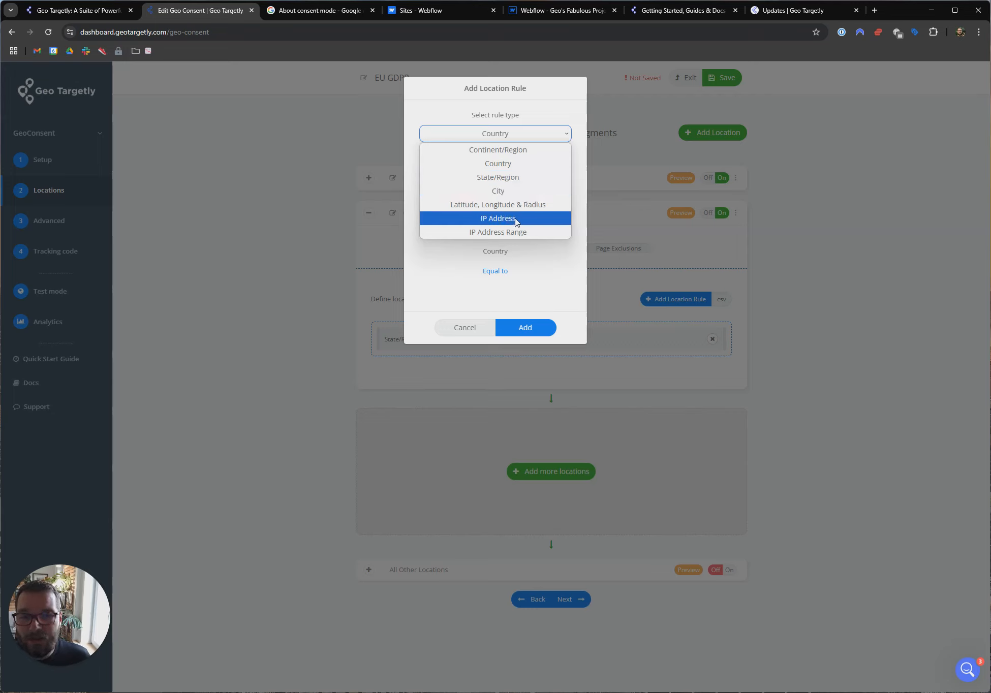
{"action": "left_click", "coordinate": [467, 328]}
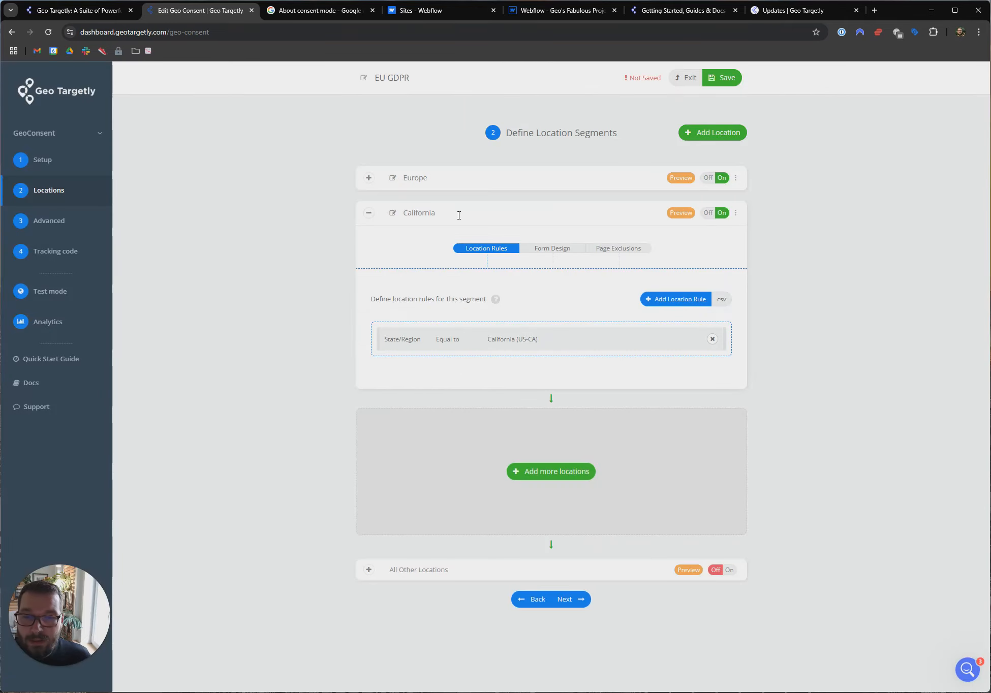
- Expand the Europe segment, open its form design settings and preview its consent banner
{"action": "left_click", "coordinate": [368, 177]}
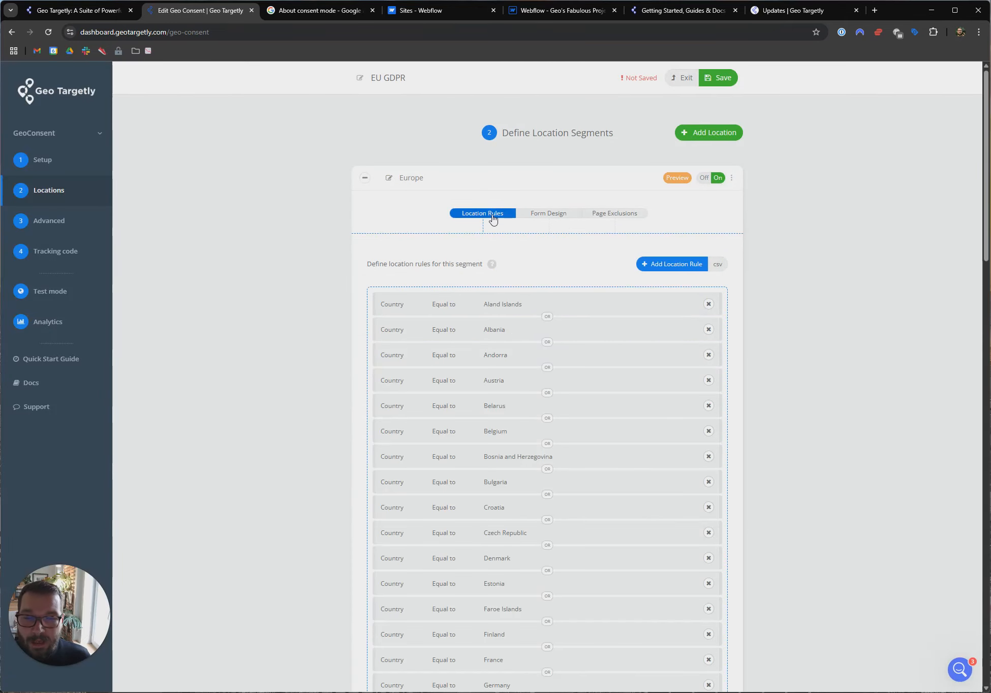
{"action": "left_click", "coordinate": [558, 221]}
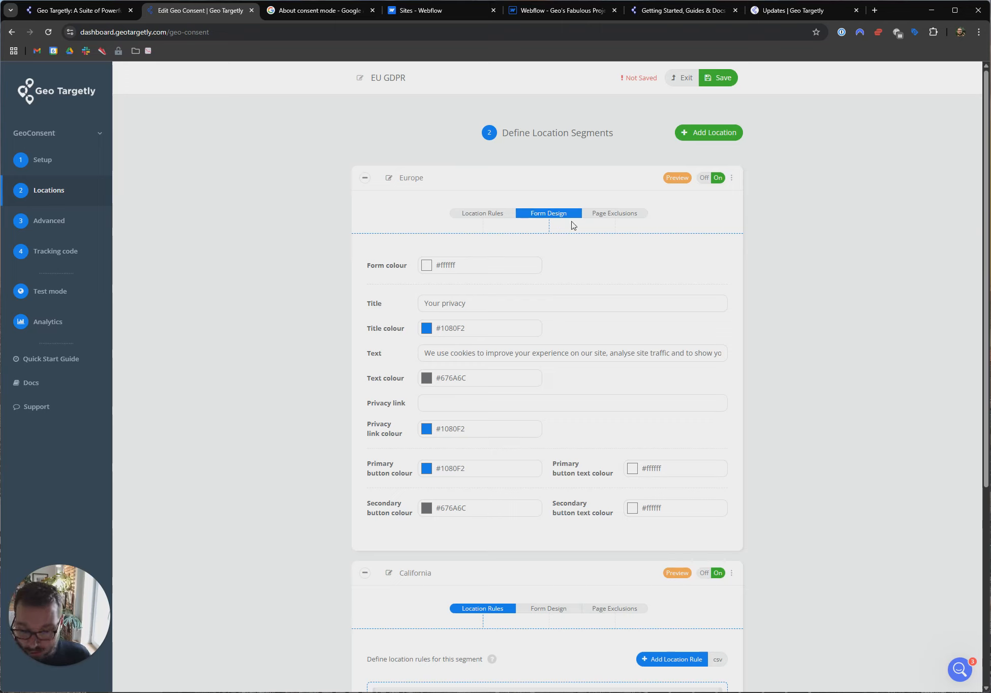
{"action": "left_click", "coordinate": [678, 178]}
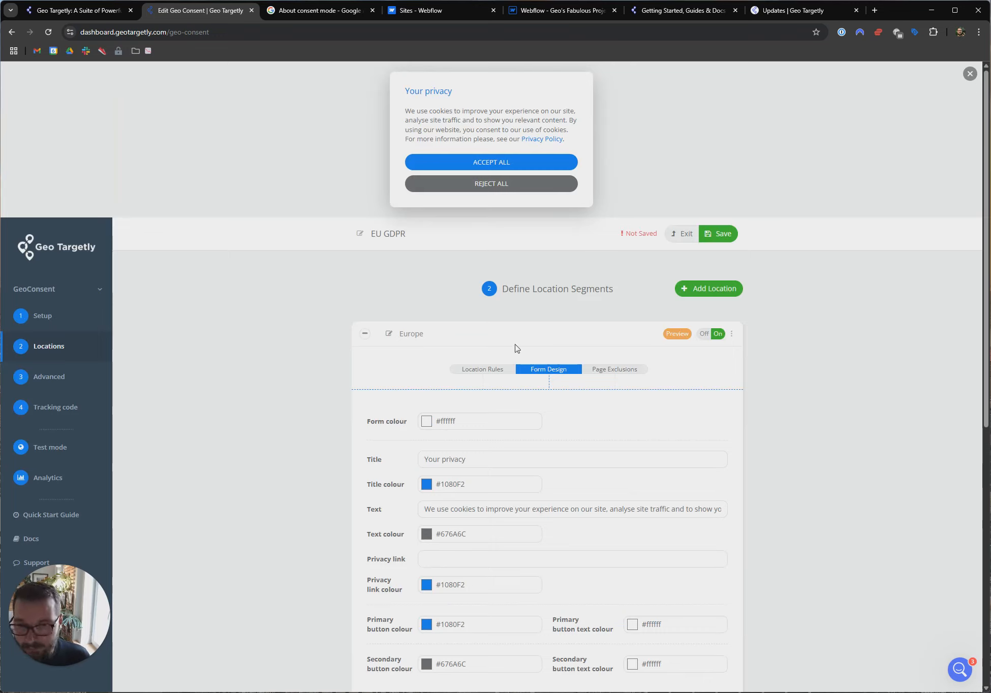
- Insert a cookie emoji at the start of the Europe banner's title
{"action": "left_click", "coordinate": [481, 458]}
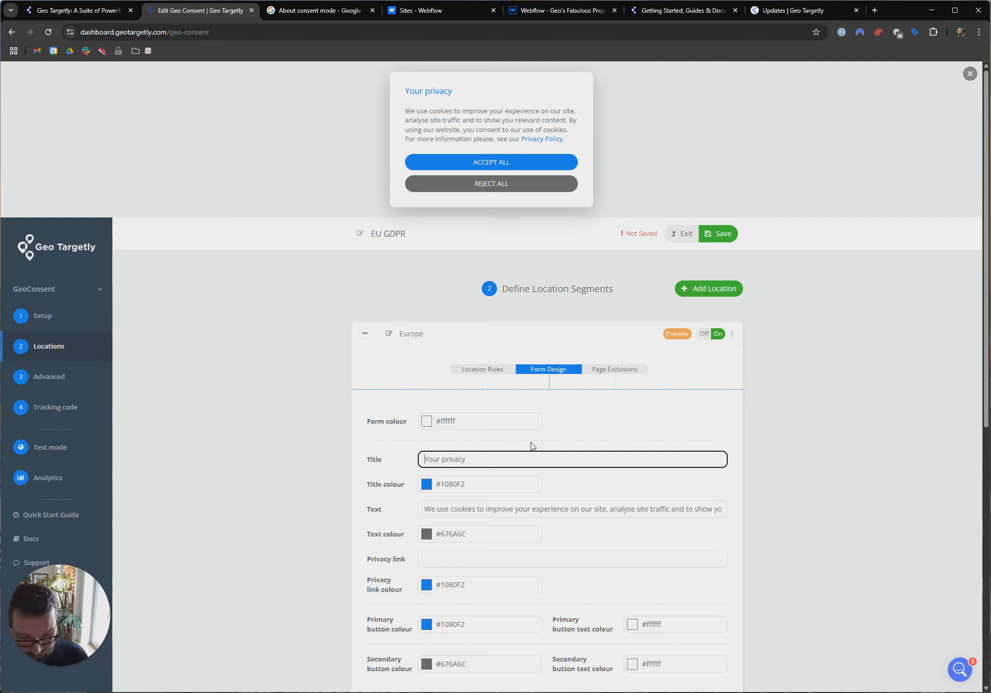
{"action": "key", "text": "super+period"}
{"action": "type", "text": "co"}
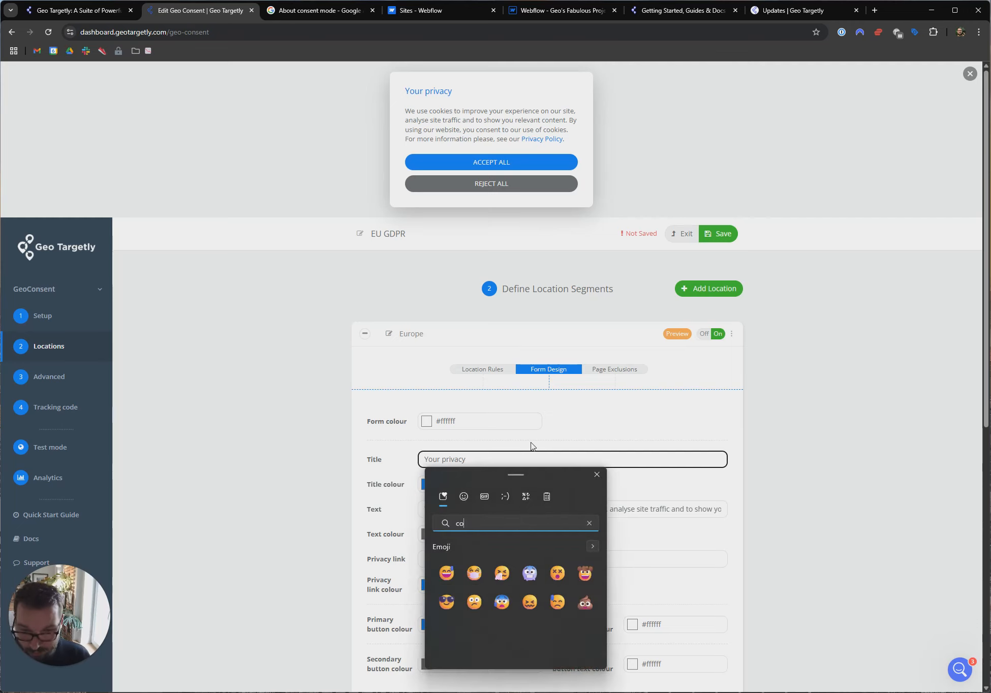
{"action": "type", "text": "ok"}
{"action": "key", "text": "Down"}
{"action": "key", "text": "Down"}
{"action": "key", "text": "Return"}
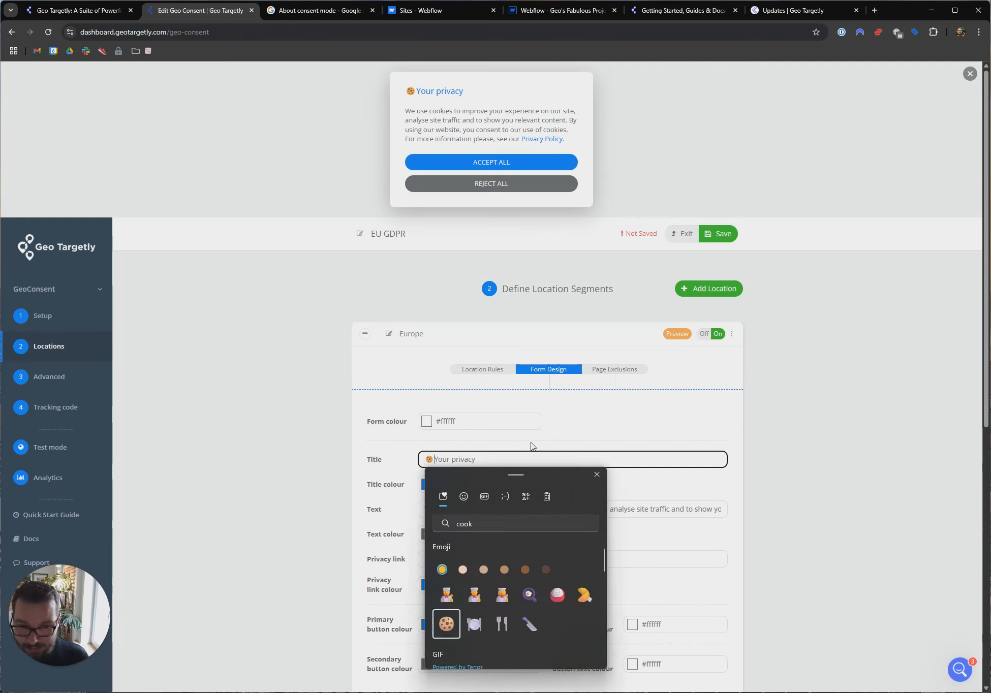
- Replace the title text after the cookie emoji with "We use cookies!" and check it in the banner preview
{"action": "key", "text": "Escape"}
{"action": "key", "text": "shift+End"}
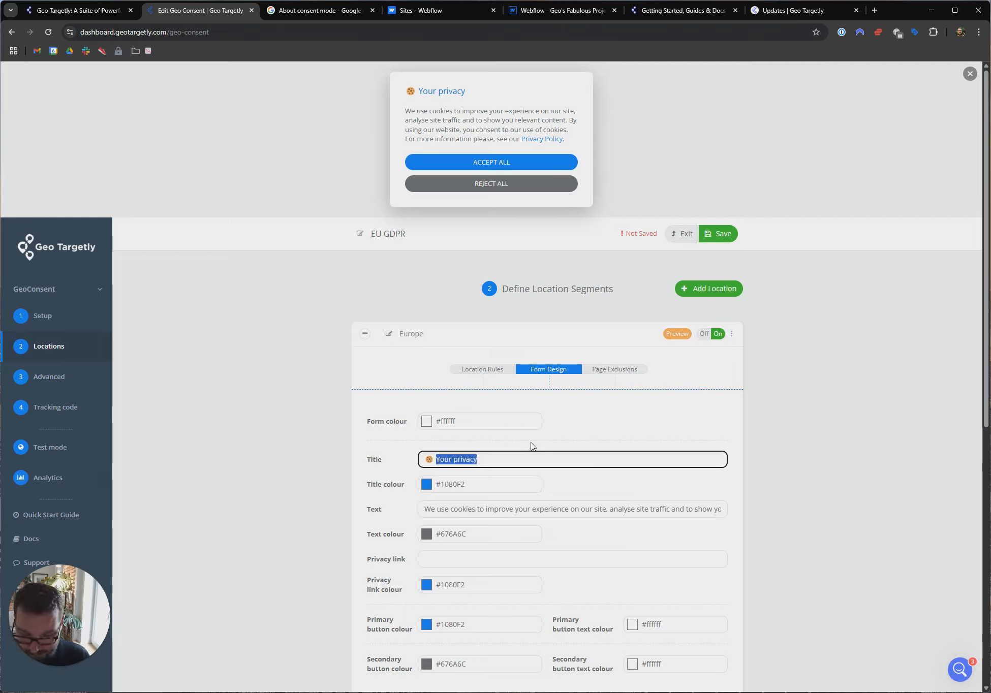
{"action": "type", "text": "We use cook"}
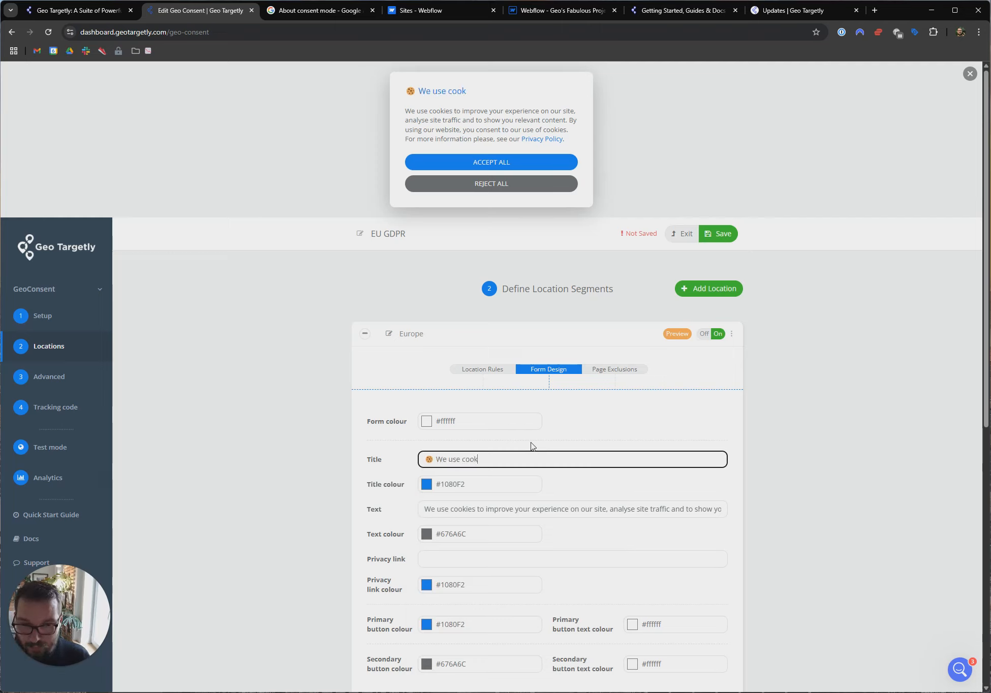
{"action": "type", "text": "ies!"}
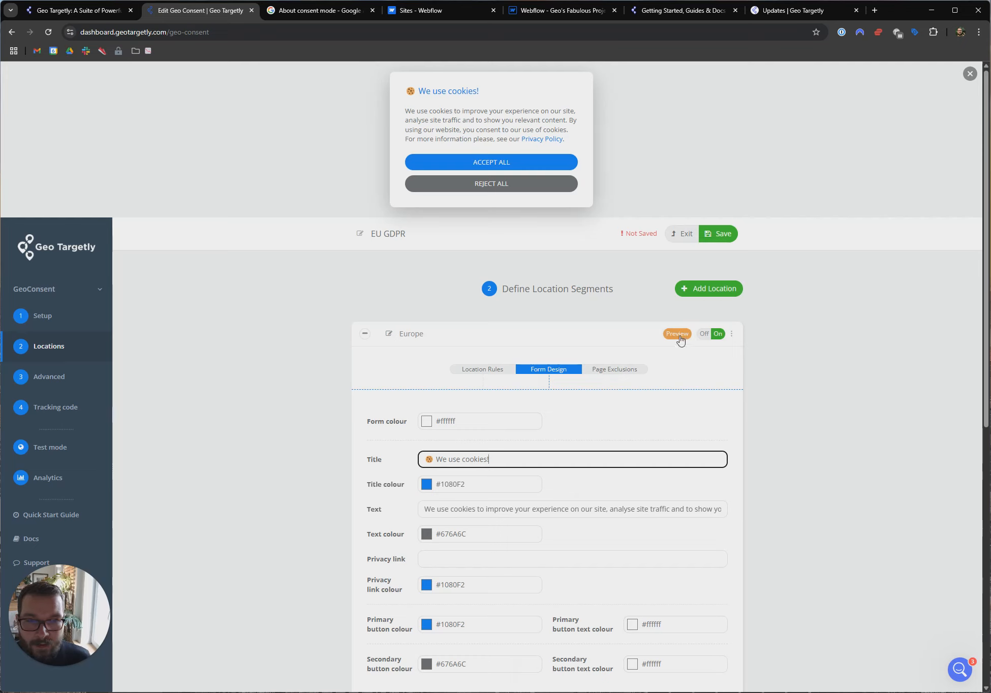
{"action": "left_click_drag", "start_coordinate": [416, 92], "coordinate": [481, 93]}
{"action": "left_click", "coordinate": [493, 94]}
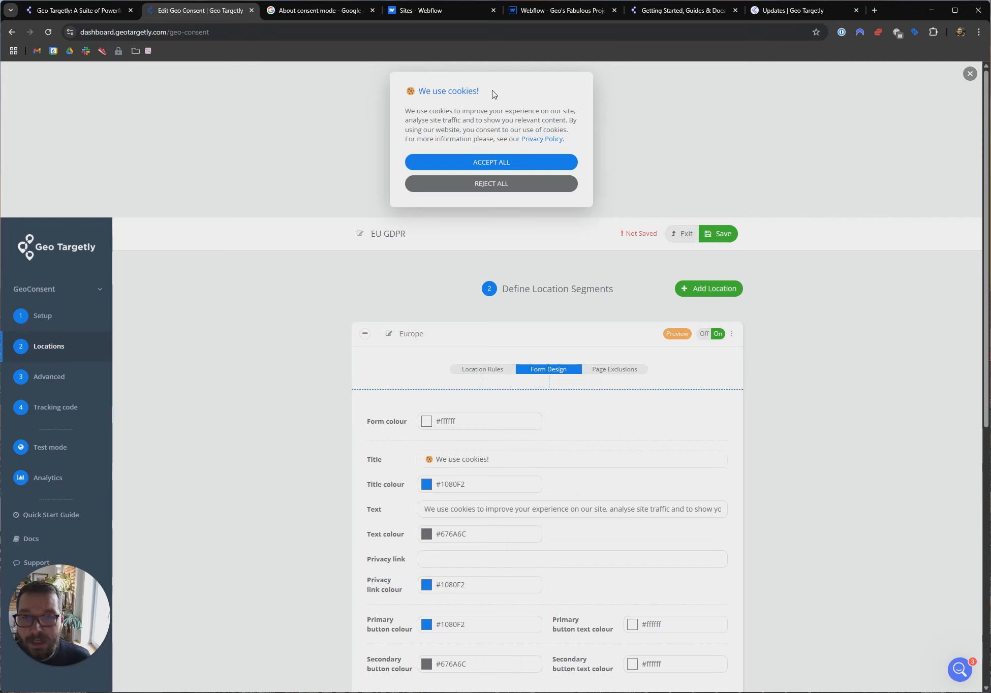
- Set the Europe banner's title colour to black (#000000)
{"action": "left_click", "coordinate": [440, 484]}
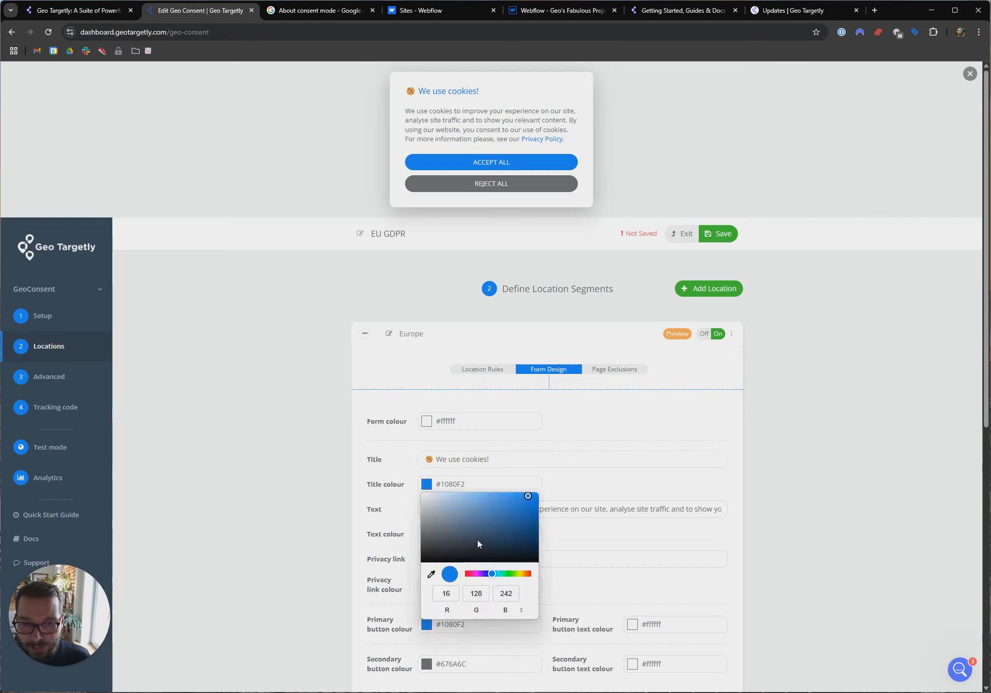
{"action": "left_click_drag", "start_coordinate": [491, 523], "coordinate": [411, 578]}
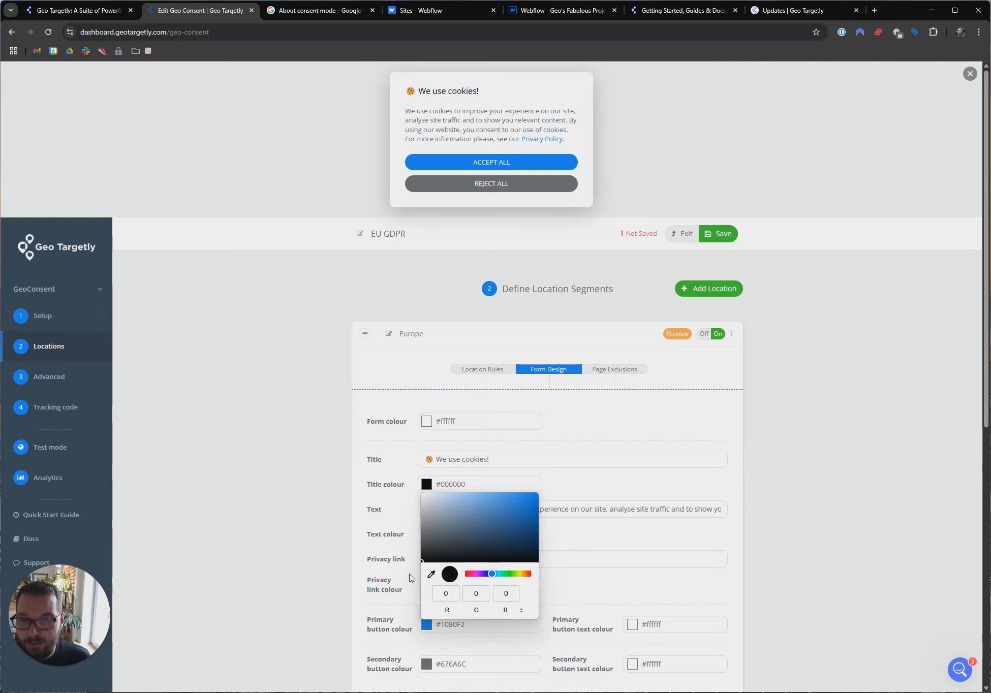
{"action": "left_click", "coordinate": [808, 419]}
- Examine the Europe banner's text and the --privacy-policy-link-- placeholder at its end against the preview
{"action": "scroll", "coordinate": [484, 491], "scroll_direction": "down", "scroll_amount": 1}
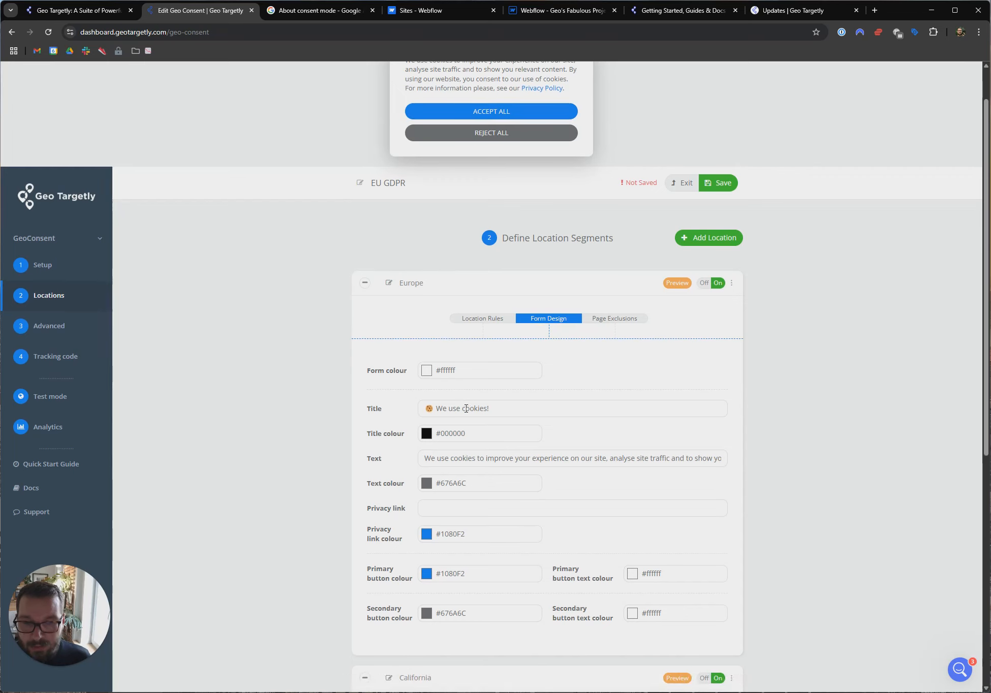
{"action": "left_click_drag", "start_coordinate": [494, 461], "coordinate": [588, 461]}
{"action": "left_click", "coordinate": [606, 462]}
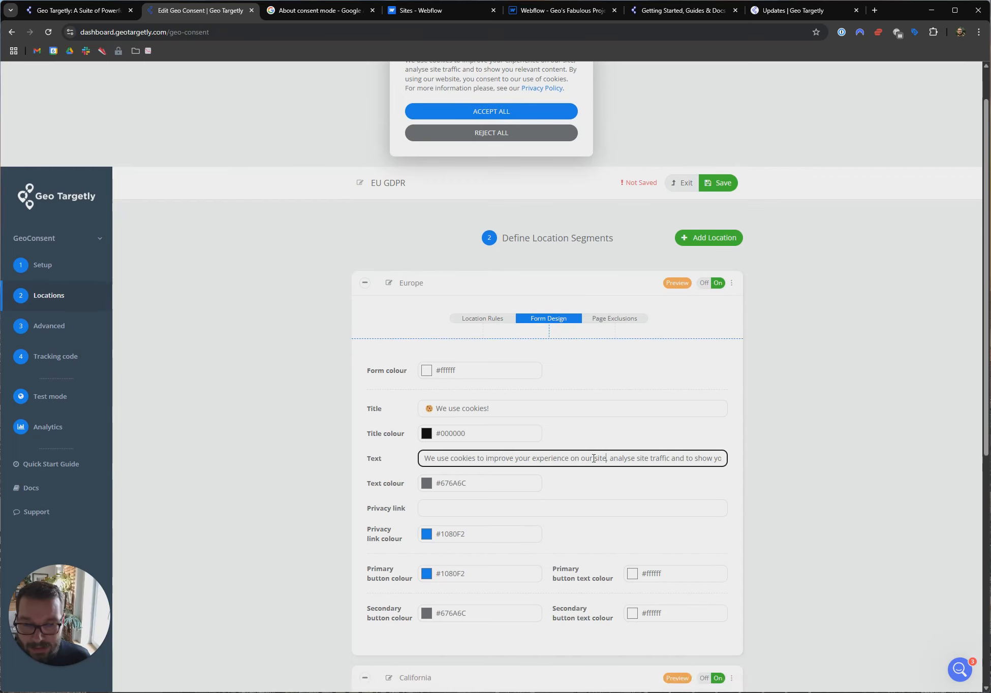
{"action": "scroll", "coordinate": [522, 232], "scroll_direction": "up", "scroll_amount": 1}
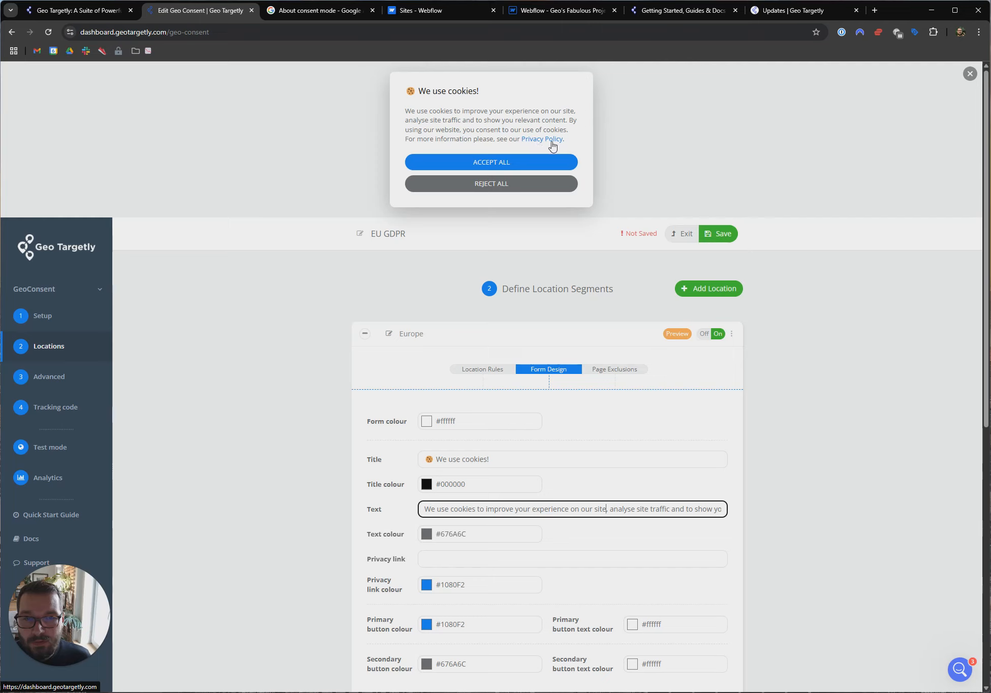
{"action": "left_click_drag", "start_coordinate": [642, 509], "coordinate": [834, 515]}
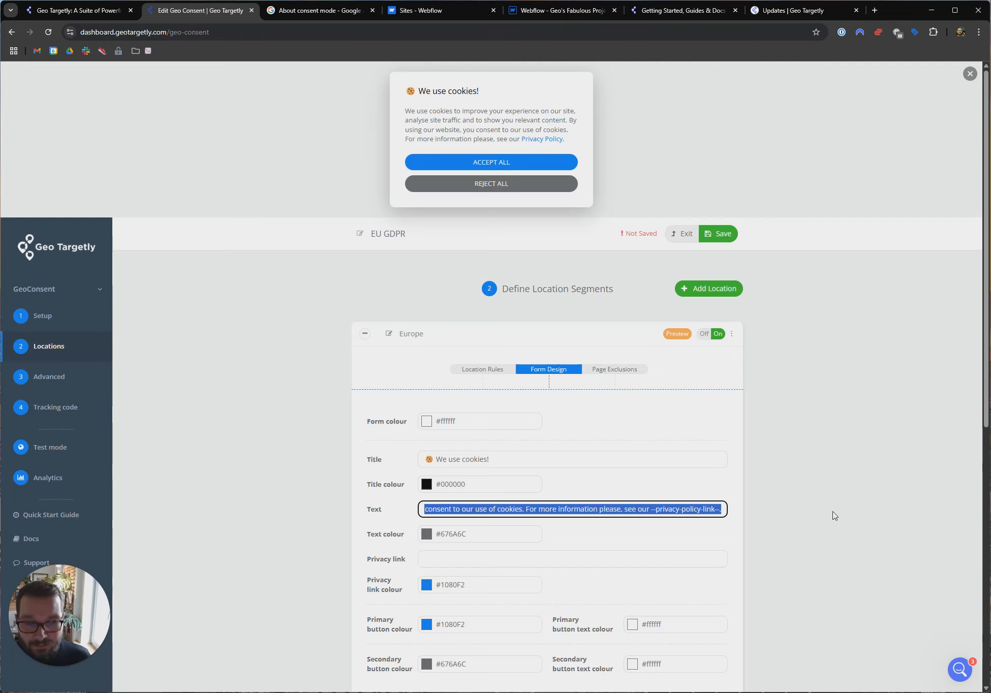
{"action": "left_click", "coordinate": [680, 509]}
{"action": "left_click_drag", "start_coordinate": [653, 510], "coordinate": [715, 509]}
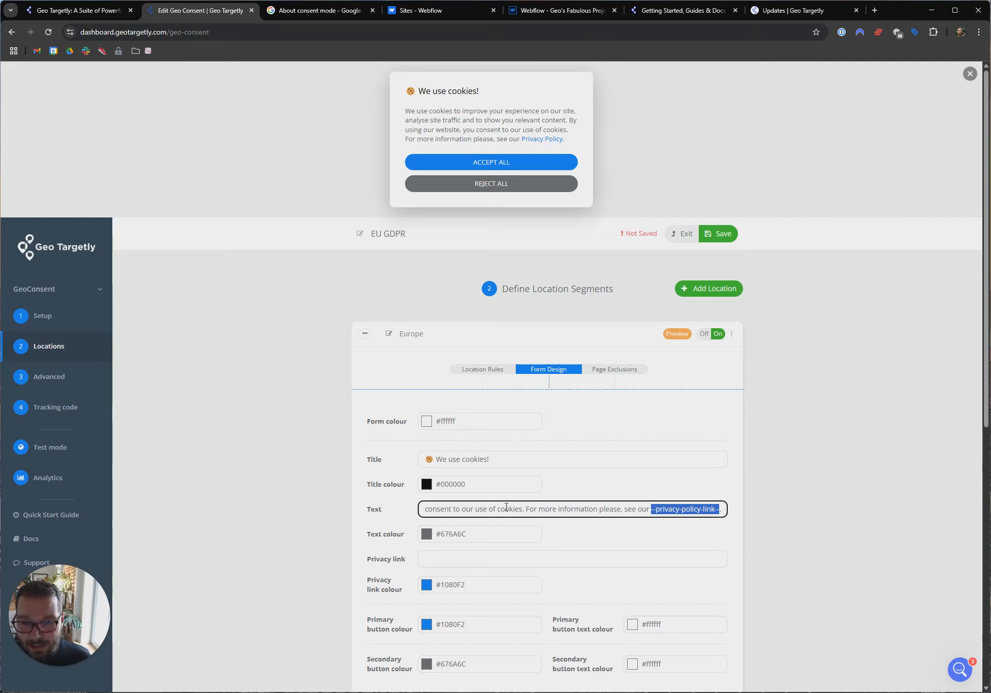
- Open the privacy policy page from the footer of the Geo Targetly website and copy its URL
{"action": "left_click", "coordinate": [455, 559]}
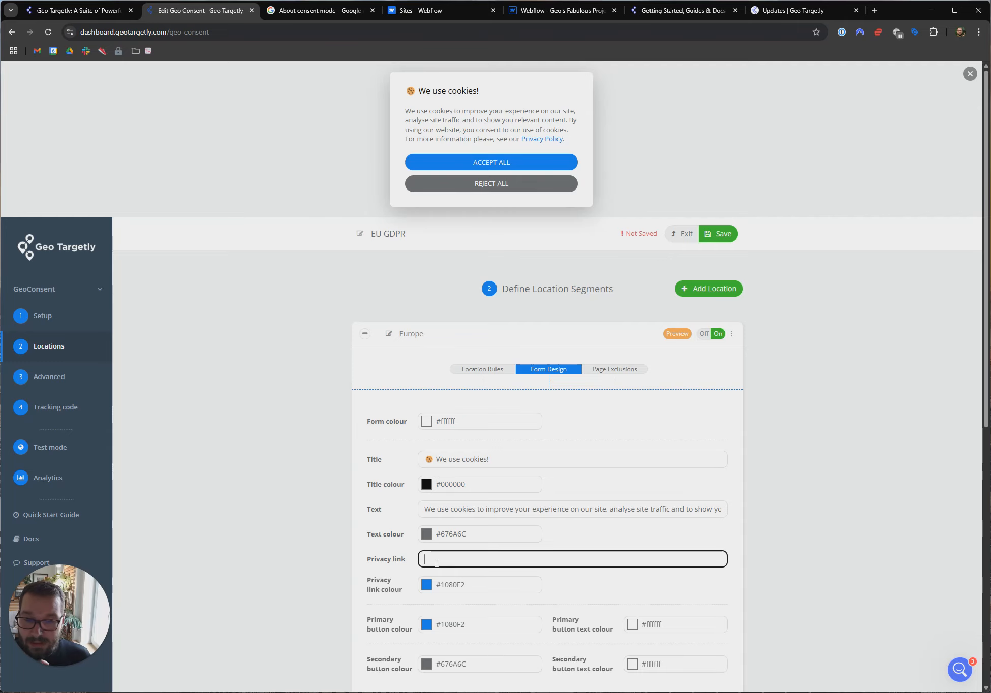
{"action": "left_click", "coordinate": [80, 19]}
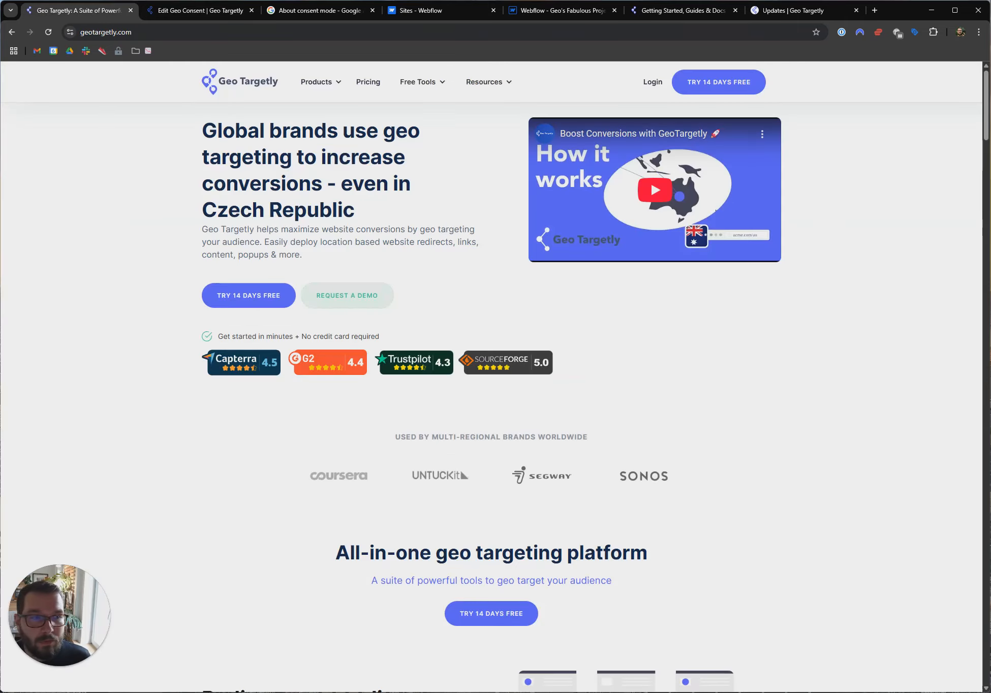
{"action": "left_click_drag", "start_coordinate": [987, 95], "coordinate": [975, 642]}
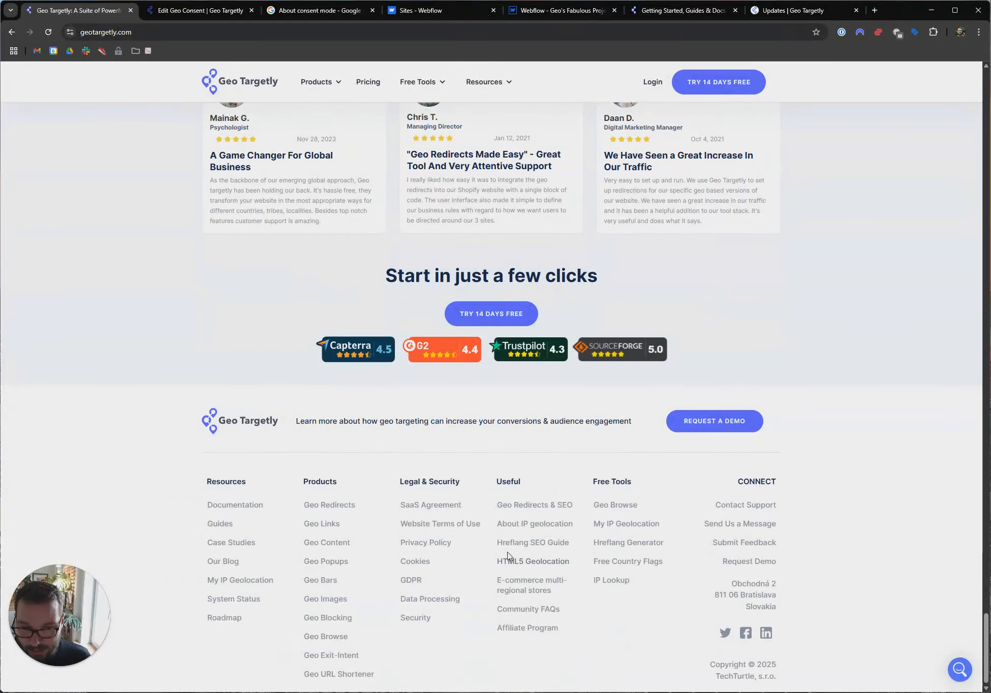
{"action": "left_click", "coordinate": [452, 548]}
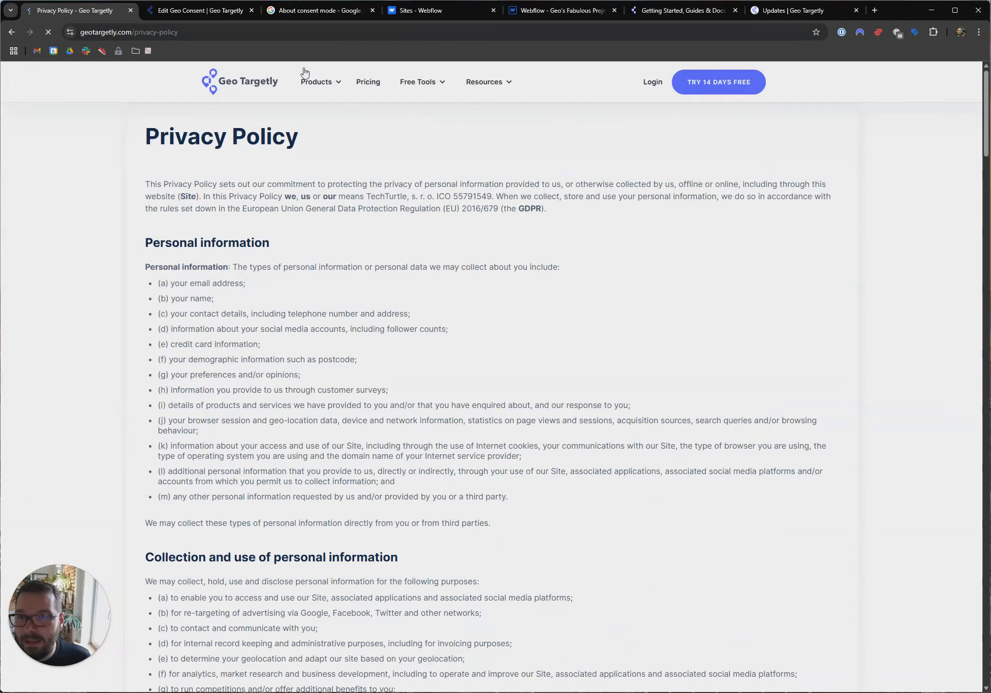
{"action": "left_click", "coordinate": [248, 37]}
{"action": "key", "text": "ctrl+c"}
{"action": "left_click", "coordinate": [201, 11]}
{"action": "left_click", "coordinate": [498, 559]}
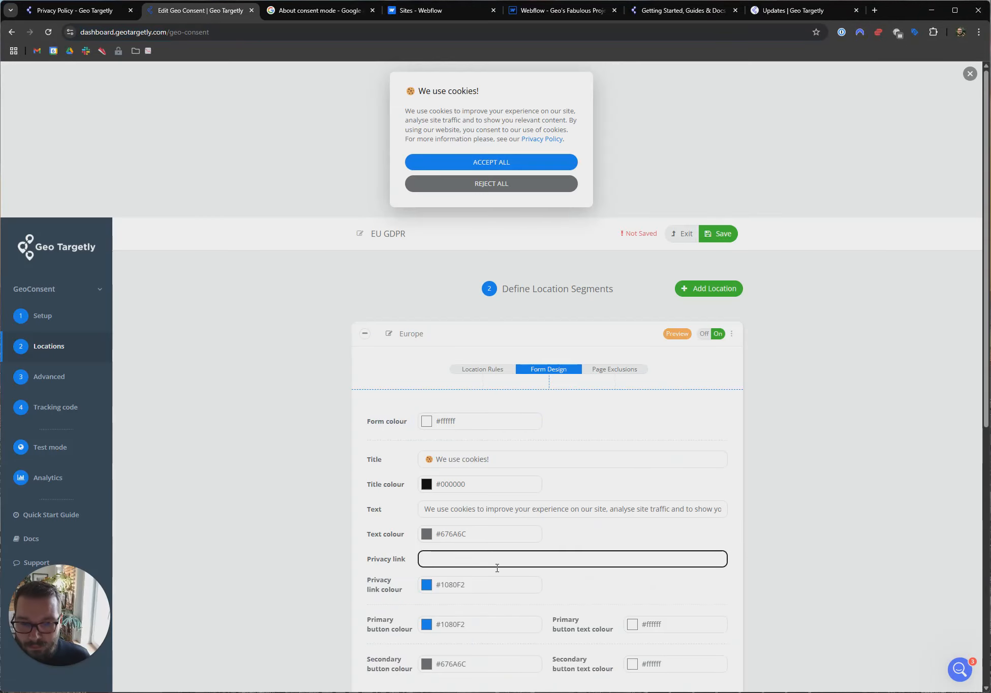
{"action": "key", "text": "ctrl+v"}
{"action": "scroll", "coordinate": [537, 494], "scroll_direction": "down", "scroll_amount": 2}
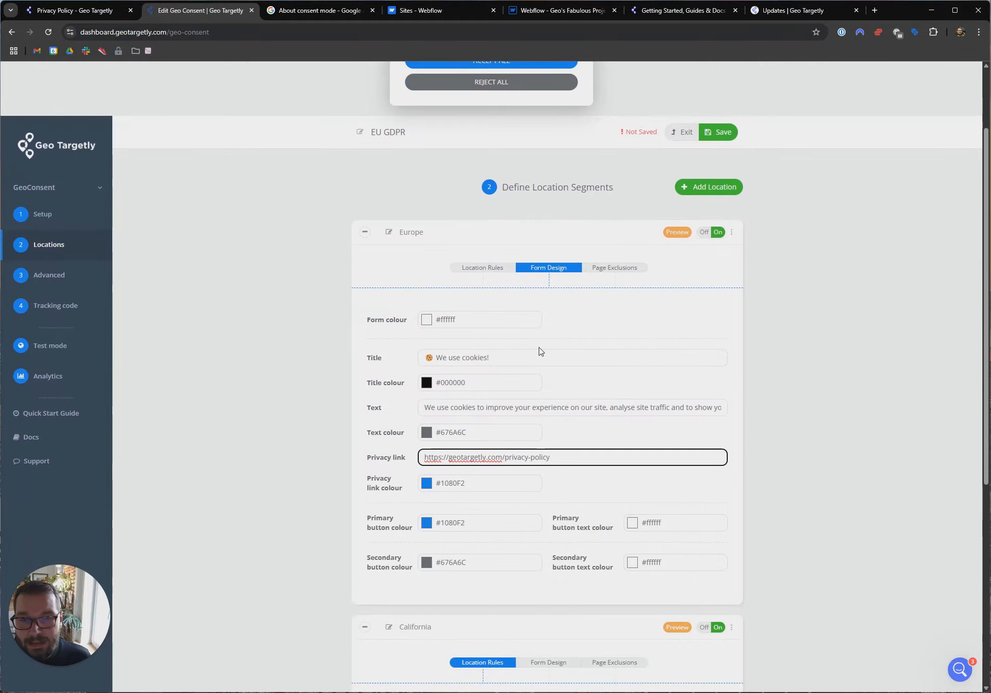
{"action": "scroll", "coordinate": [548, 349], "scroll_direction": "down", "scroll_amount": 4}
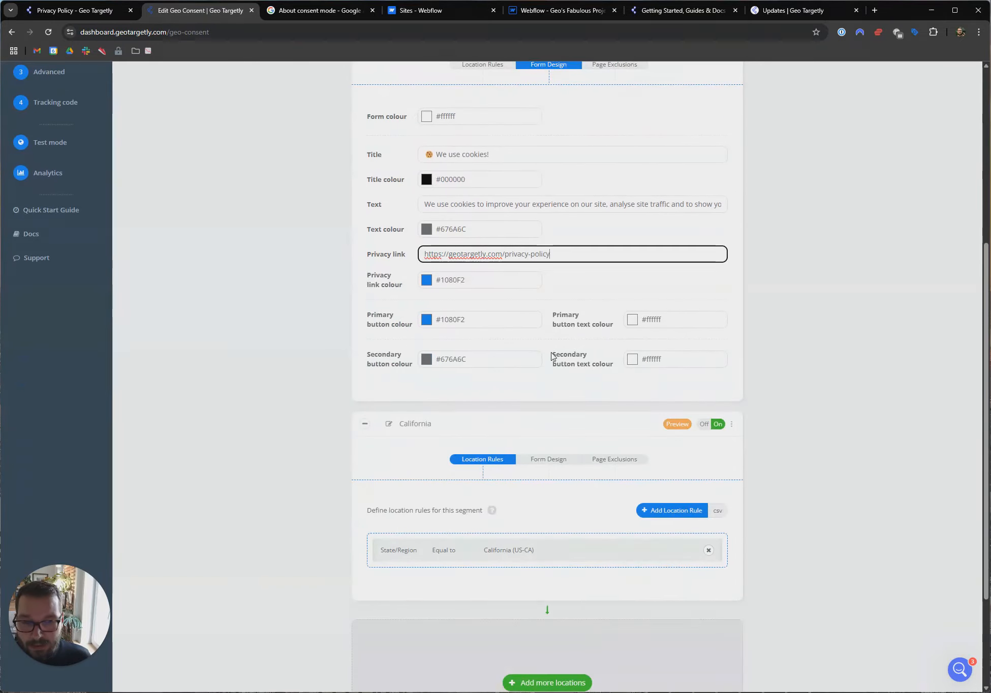
{"action": "scroll", "coordinate": [825, 177], "scroll_direction": "up", "scroll_amount": 5}
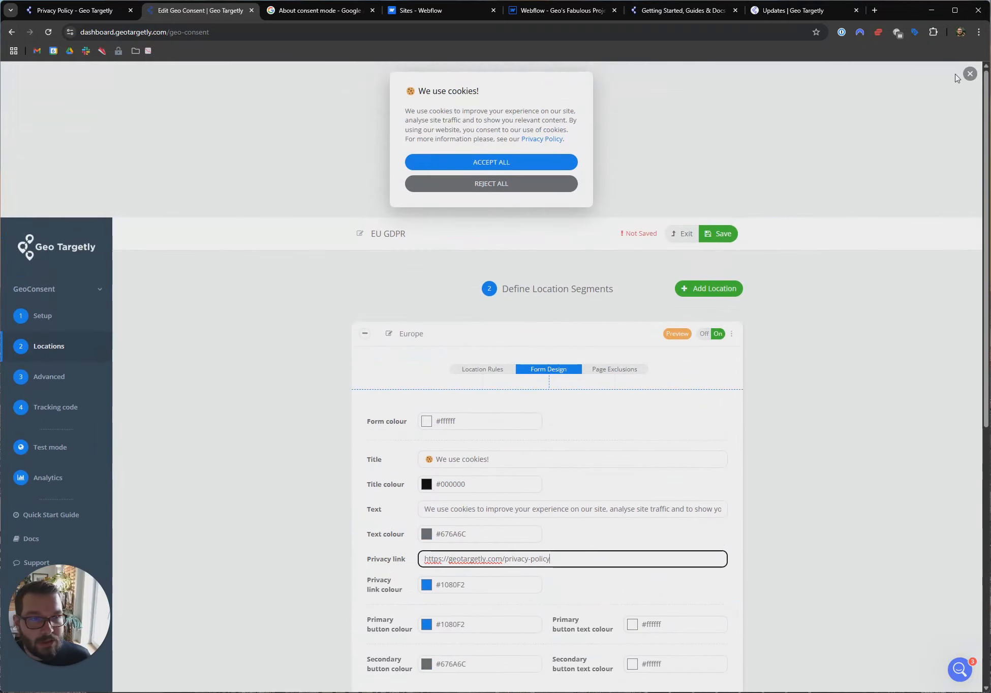
- Open the California segment's form design settings and set its form colour to black (#000000)
{"action": "scroll", "coordinate": [541, 524], "scroll_direction": "down", "scroll_amount": 3}
{"action": "left_click", "coordinate": [547, 457]}
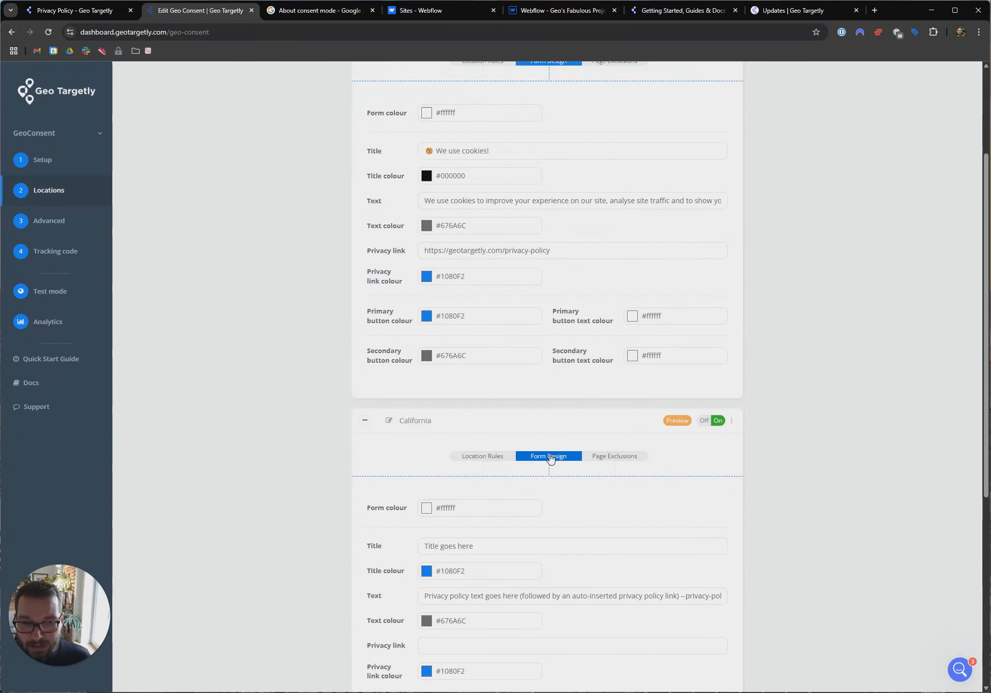
{"action": "scroll", "coordinate": [512, 457], "scroll_direction": "down", "scroll_amount": 3}
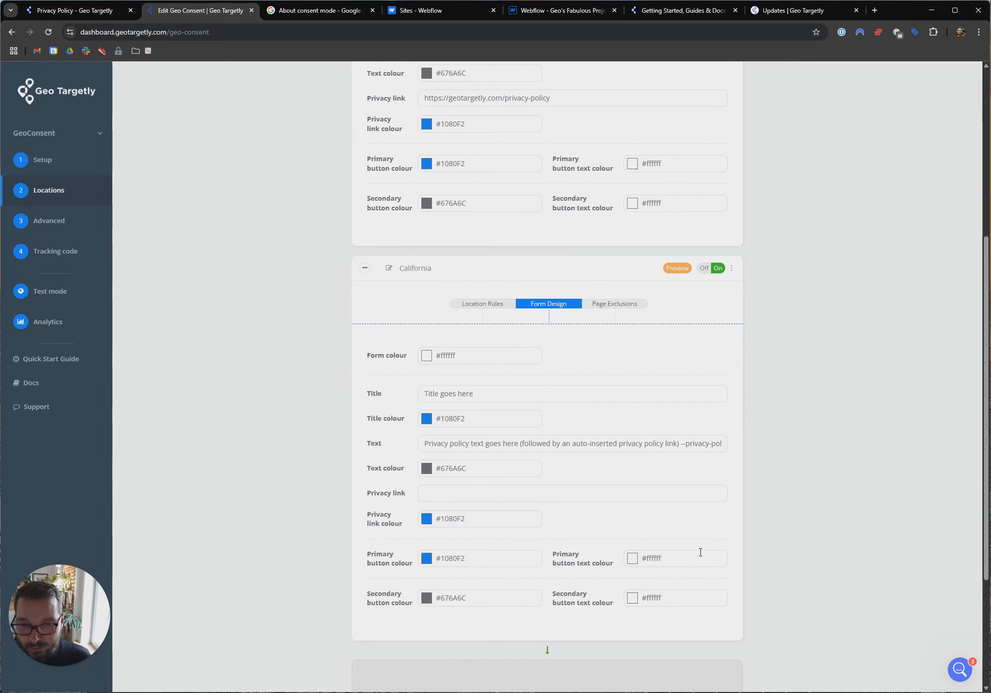
{"action": "left_click", "coordinate": [427, 355]}
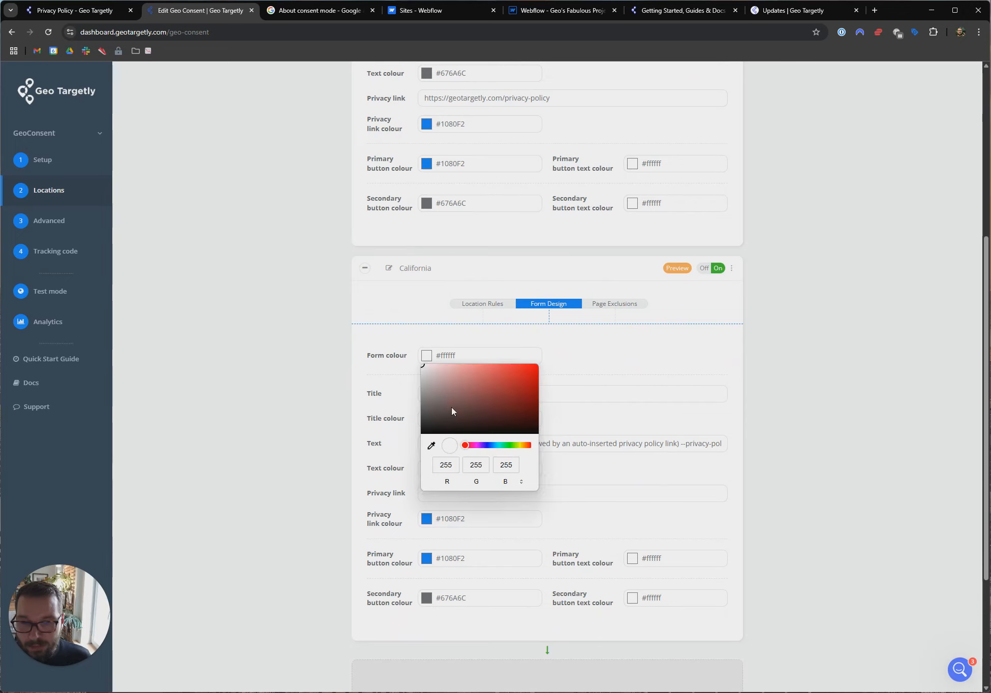
{"action": "left_click_drag", "start_coordinate": [451, 407], "coordinate": [380, 464]}
{"action": "left_click", "coordinate": [583, 354]}
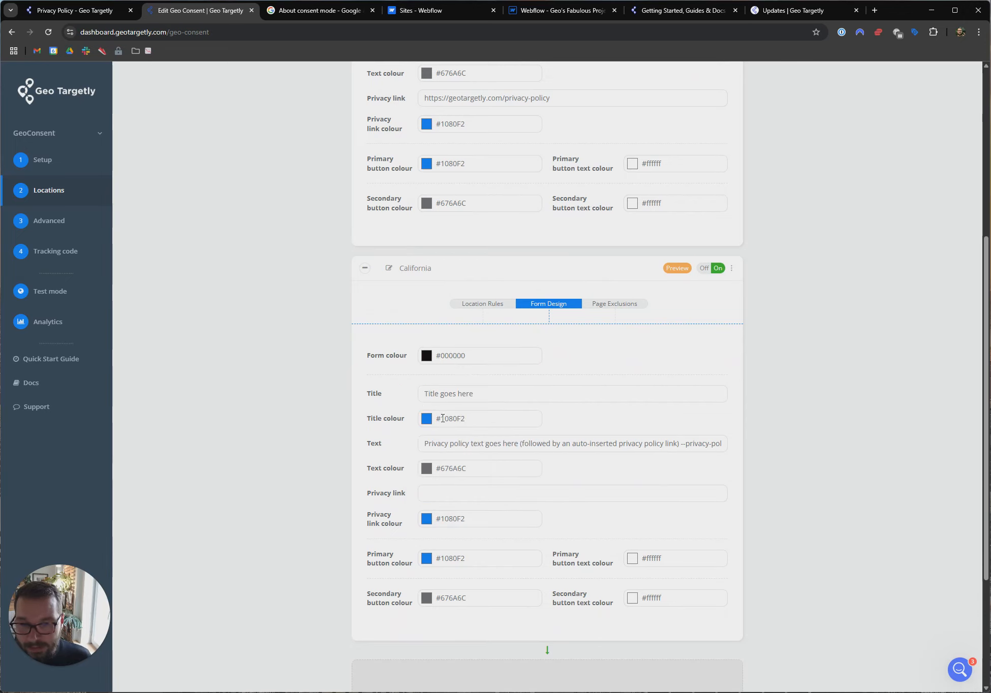
- Set the California banner's text colour to near-white (RGB 250, 250, 250) and check the text in the segment's preview
{"action": "left_click", "coordinate": [426, 468]}
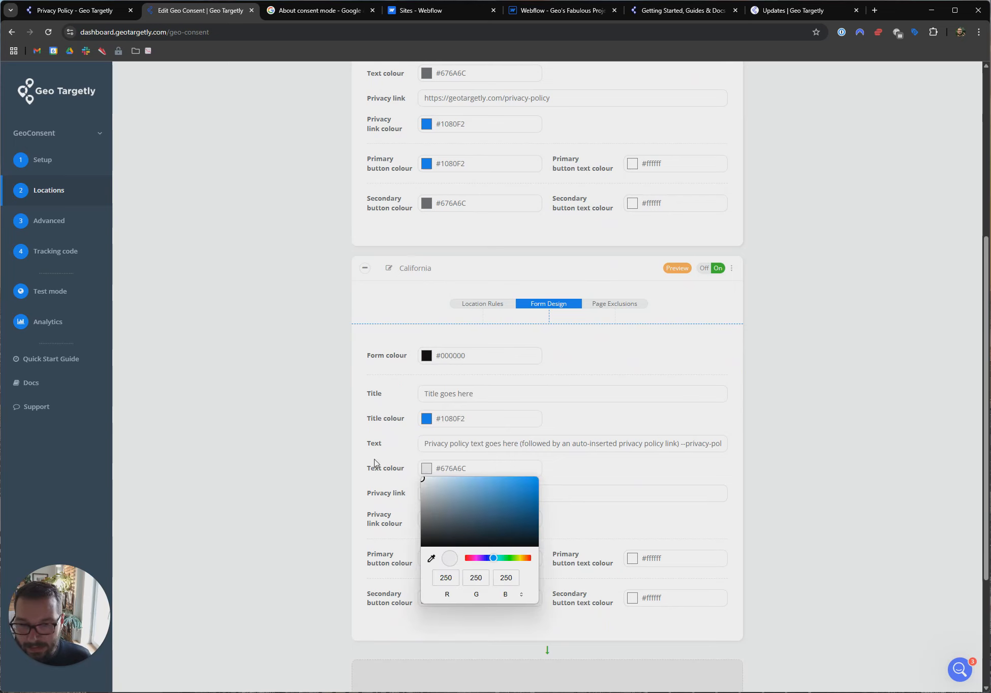
{"action": "left_click", "coordinate": [677, 268]}
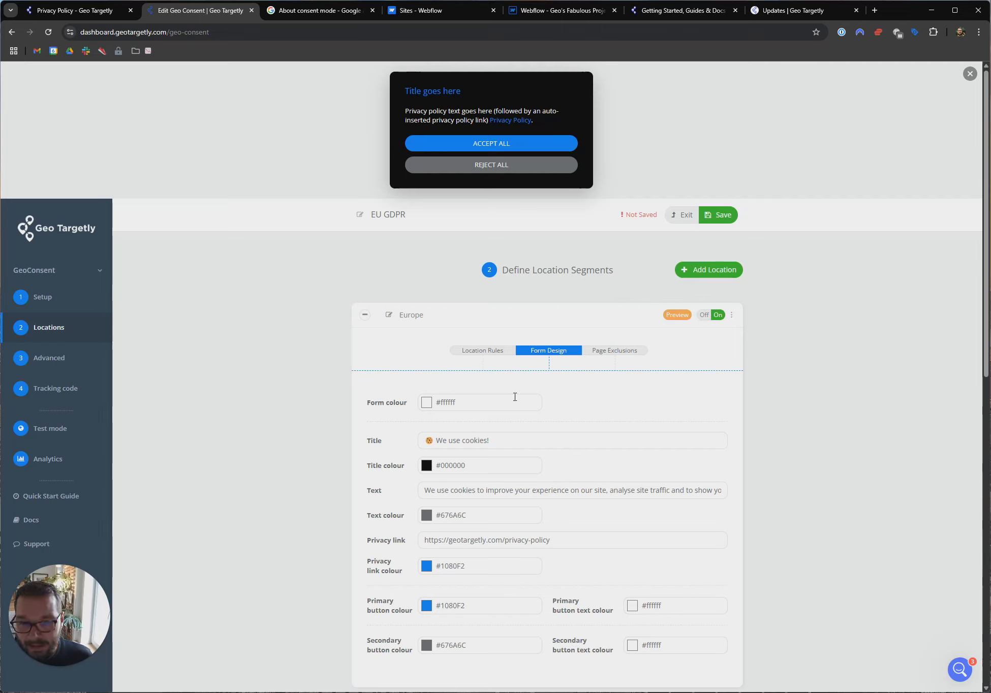
{"action": "left_click_drag", "start_coordinate": [449, 111], "coordinate": [454, 121]}
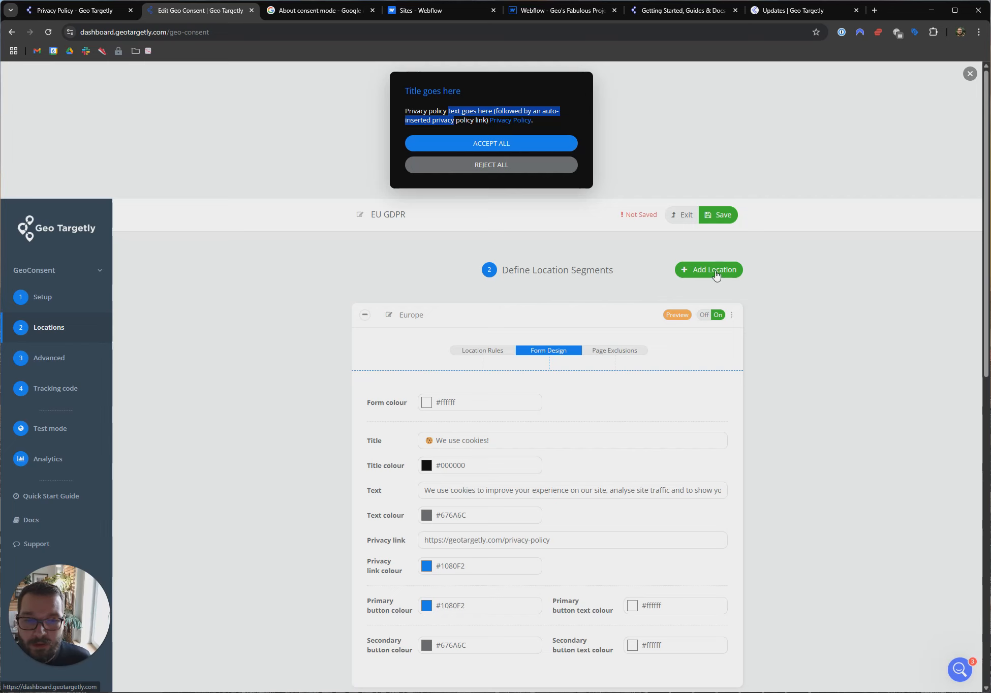
- Check the black California banner's appearance and close its preview
{"action": "left_click", "coordinate": [825, 270]}
{"action": "scroll", "coordinate": [500, 236], "scroll_direction": "down", "scroll_amount": 1}
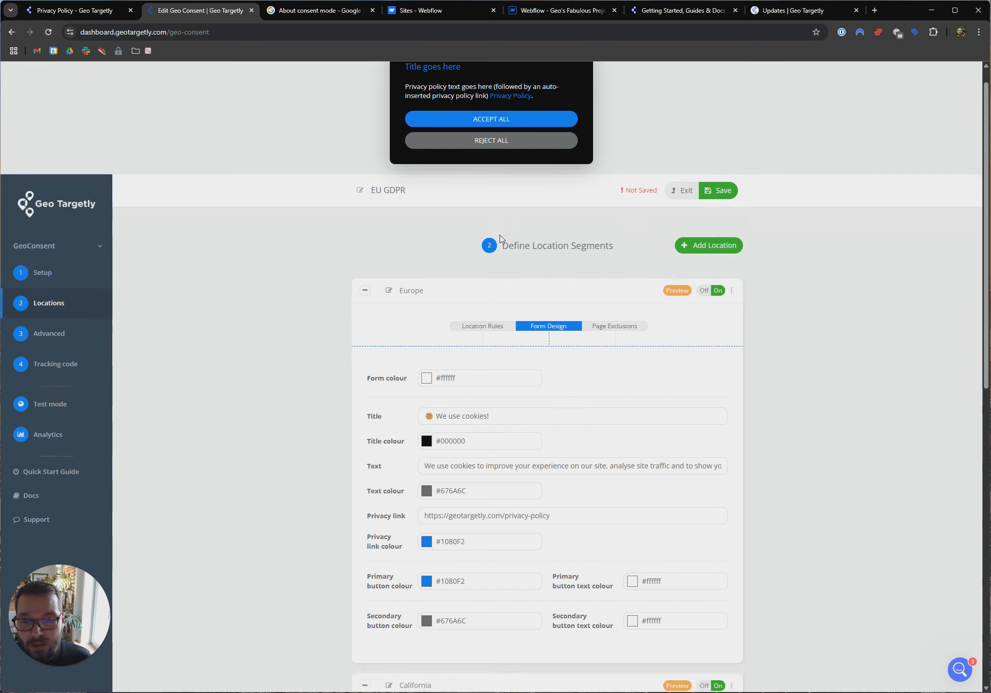
{"action": "scroll", "coordinate": [502, 239], "scroll_direction": "down", "scroll_amount": 3}
{"action": "scroll", "coordinate": [504, 244], "scroll_direction": "up", "scroll_amount": 4}
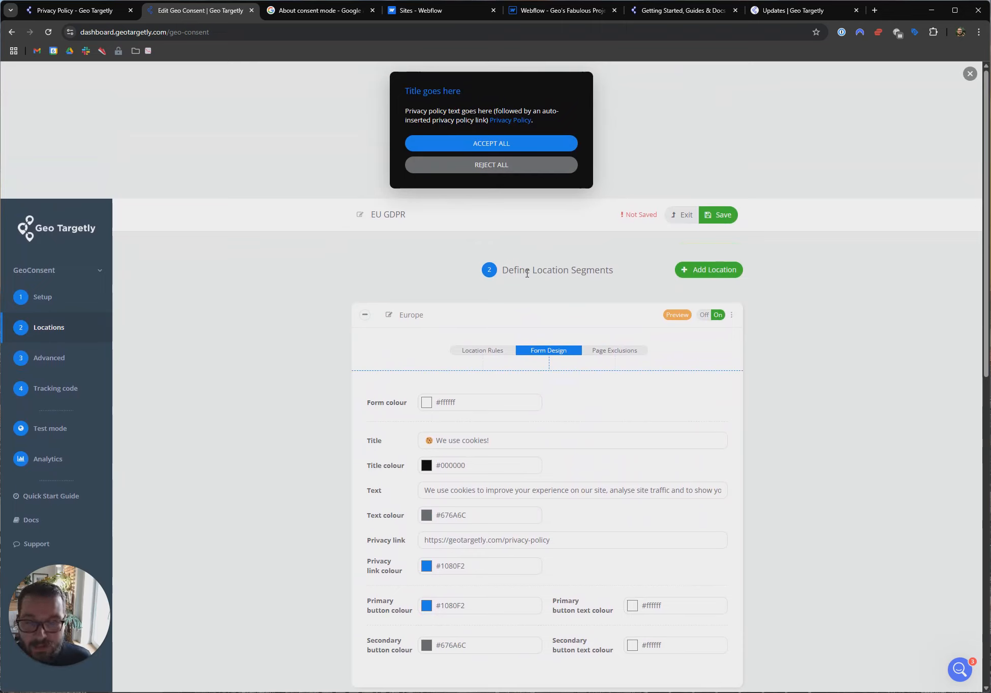
{"action": "left_click", "coordinate": [969, 74]}
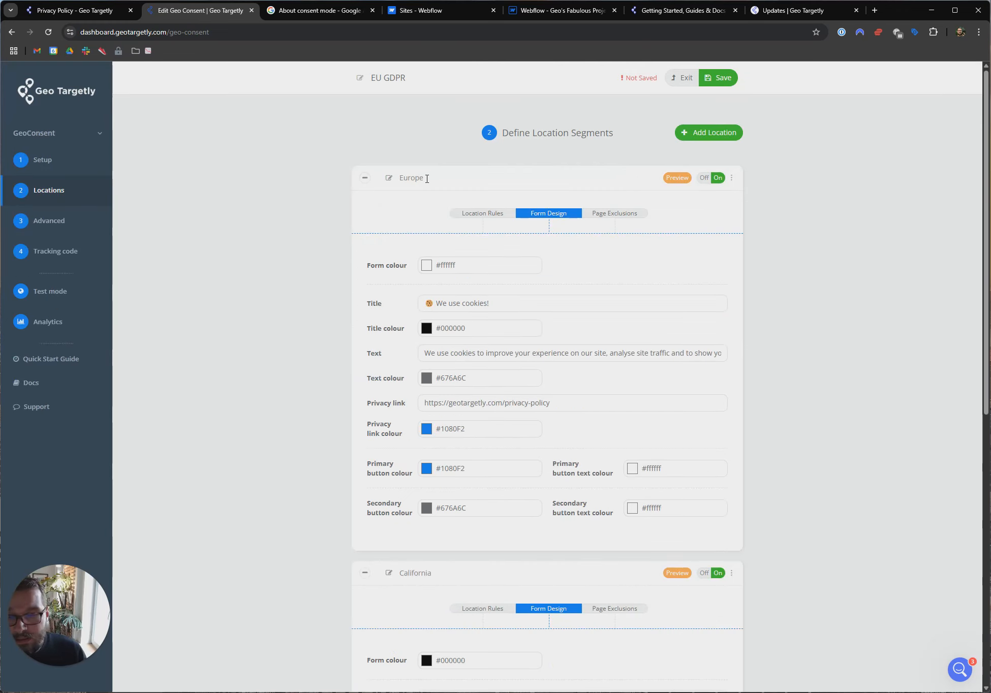
- Try enabling the consent banner for All Other Locations and inspect that segment's form design settings
{"action": "scroll", "coordinate": [418, 259], "scroll_direction": "down", "scroll_amount": 10}
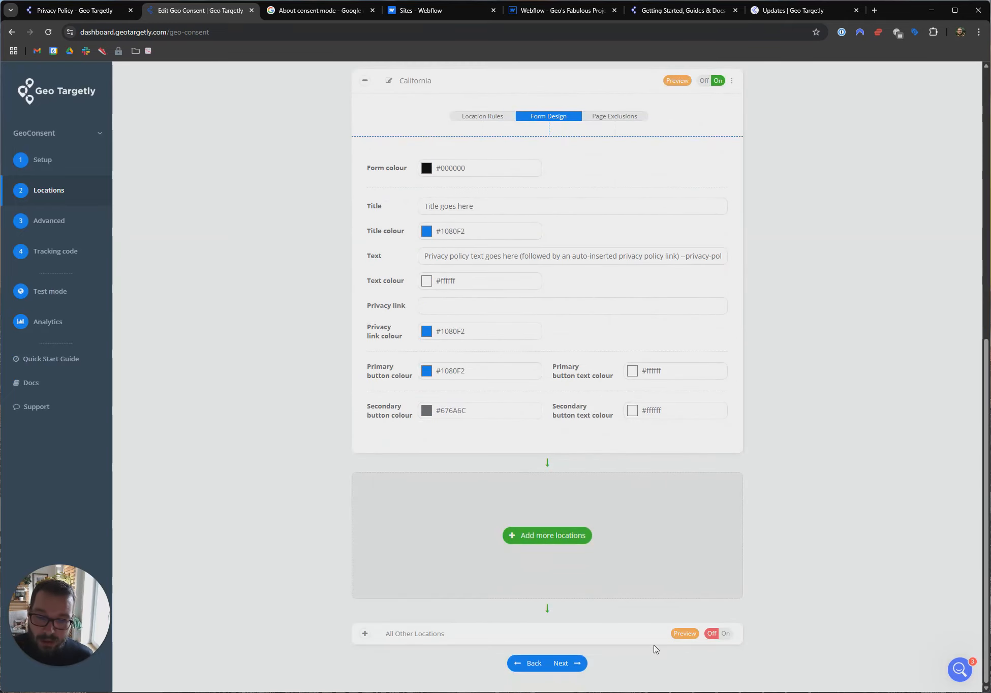
{"action": "left_click", "coordinate": [725, 634]}
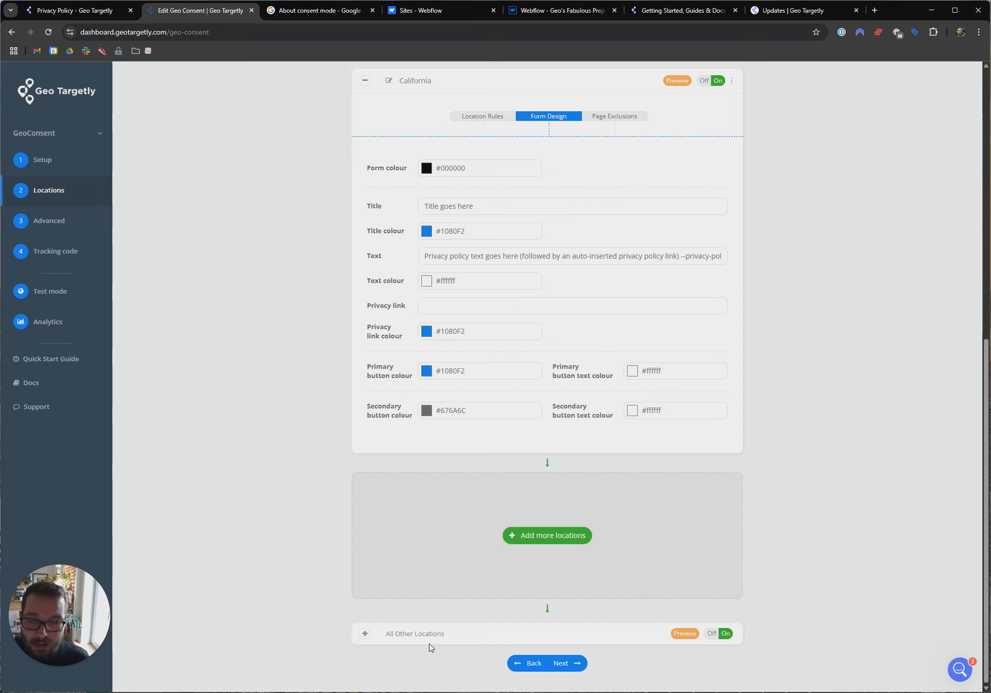
{"action": "left_click", "coordinate": [365, 633]}
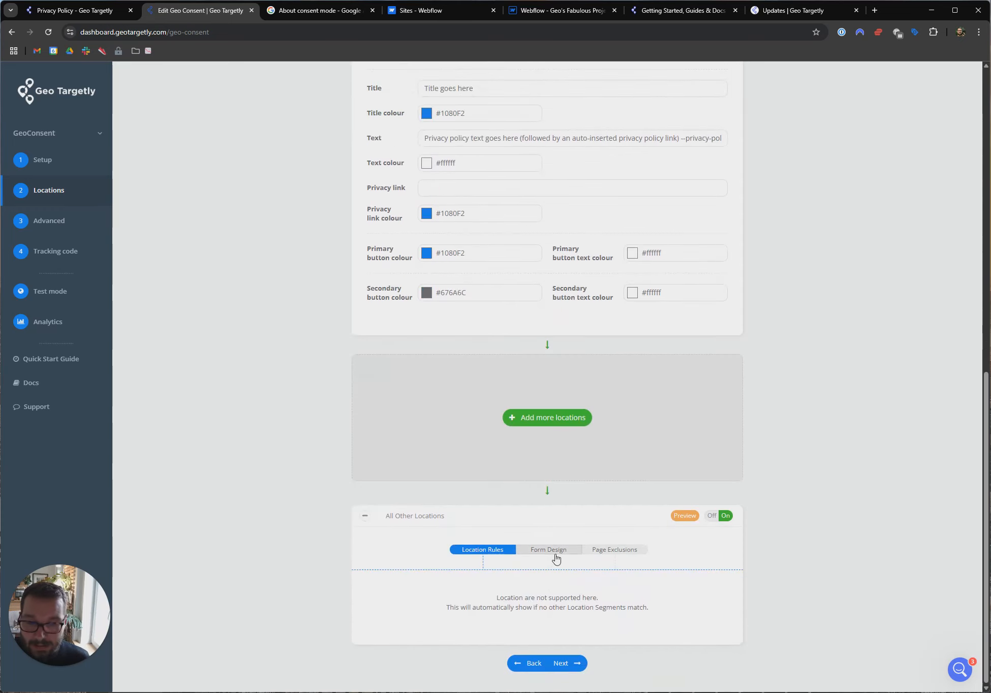
{"action": "left_click", "coordinate": [551, 554]}
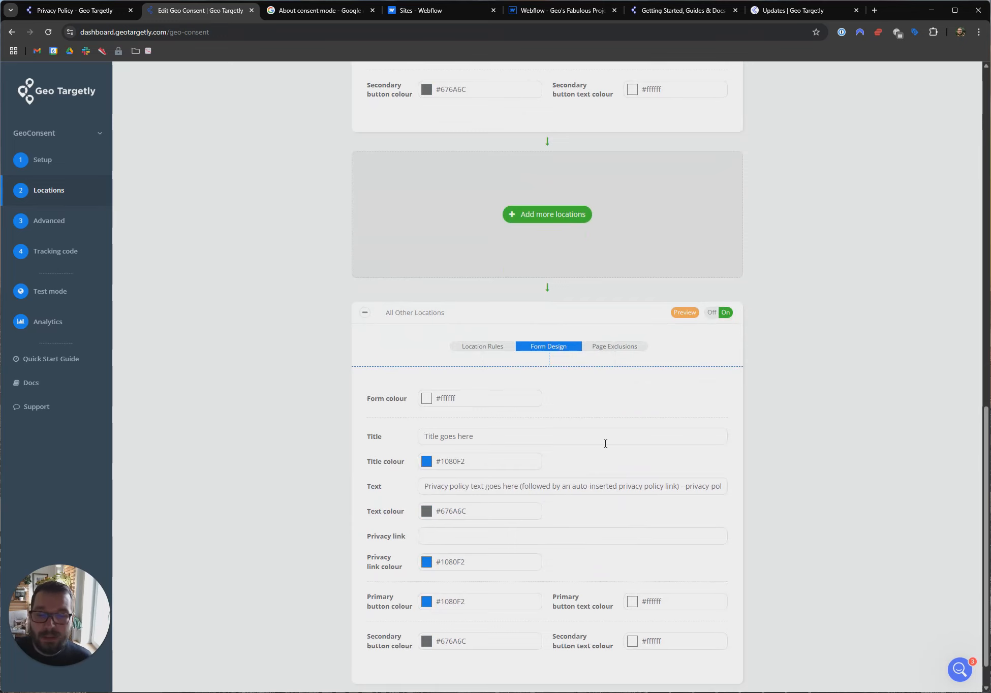
{"action": "scroll", "coordinate": [605, 442], "scroll_direction": "up", "scroll_amount": 7}
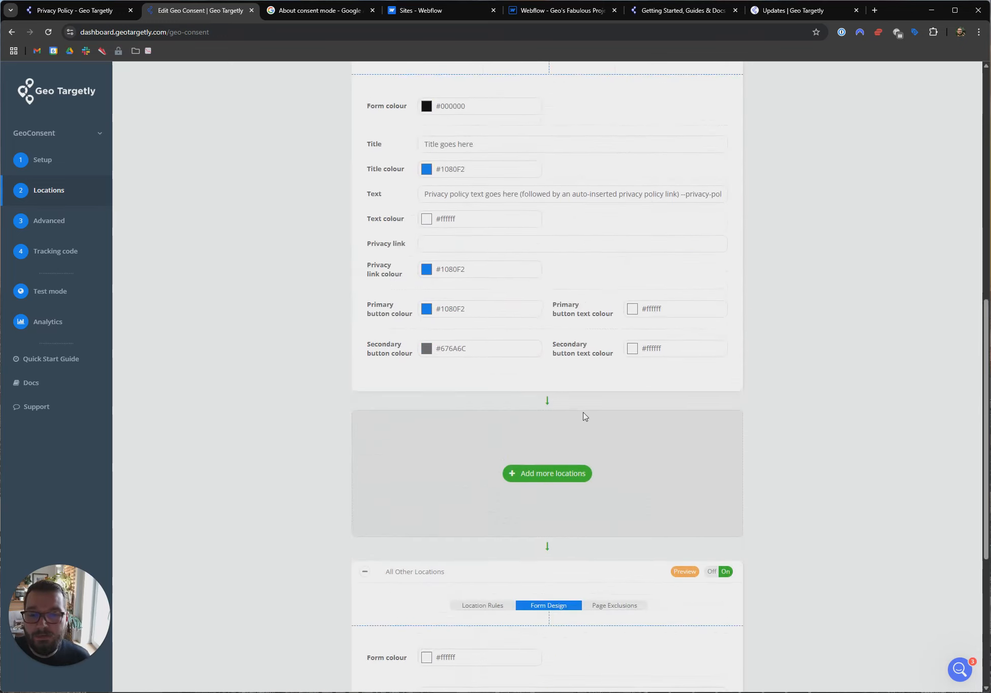
{"action": "scroll", "coordinate": [465, 220], "scroll_direction": "up", "scroll_amount": 9}
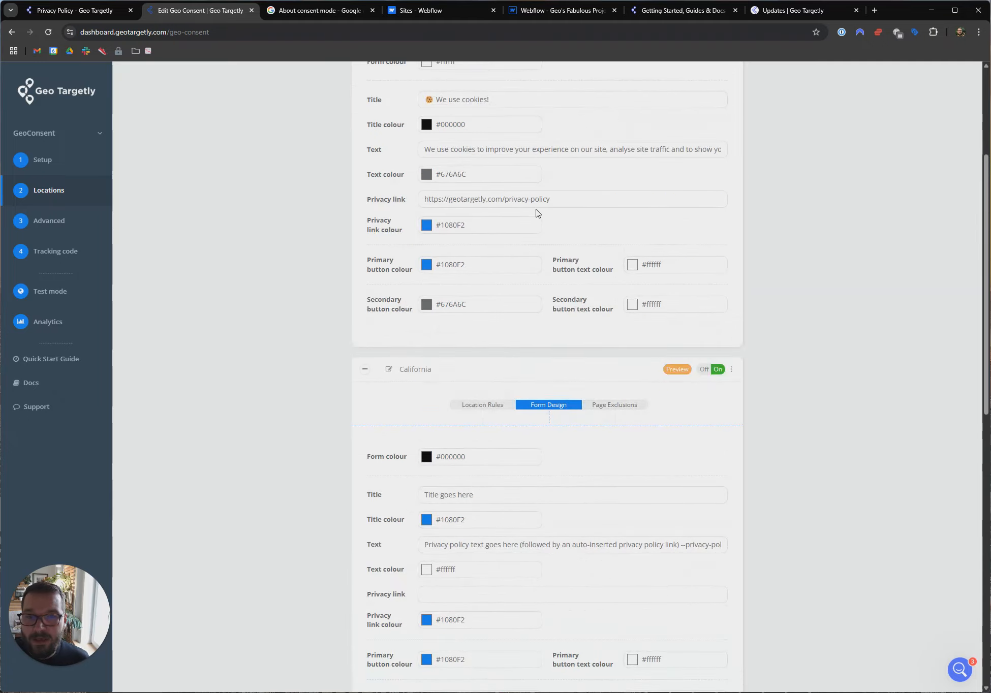
{"action": "scroll", "coordinate": [590, 341], "scroll_direction": "down", "scroll_amount": 16}
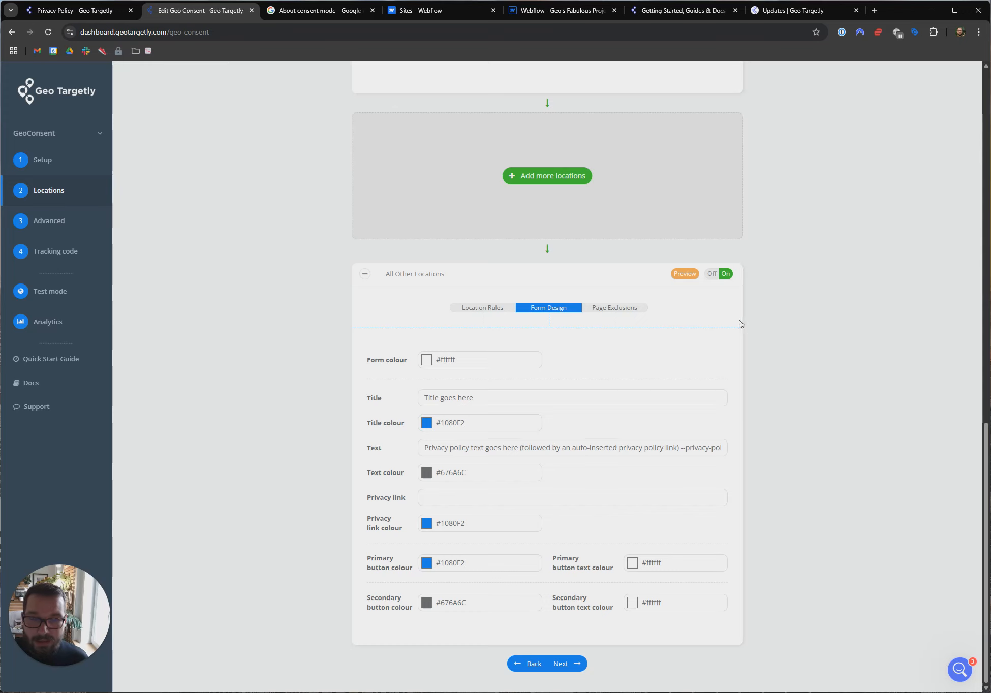
{"action": "left_click", "coordinate": [711, 277]}
- Delete the California segment and collapse the All Other Locations segment
{"action": "scroll", "coordinate": [657, 343], "scroll_direction": "up", "scroll_amount": 9}
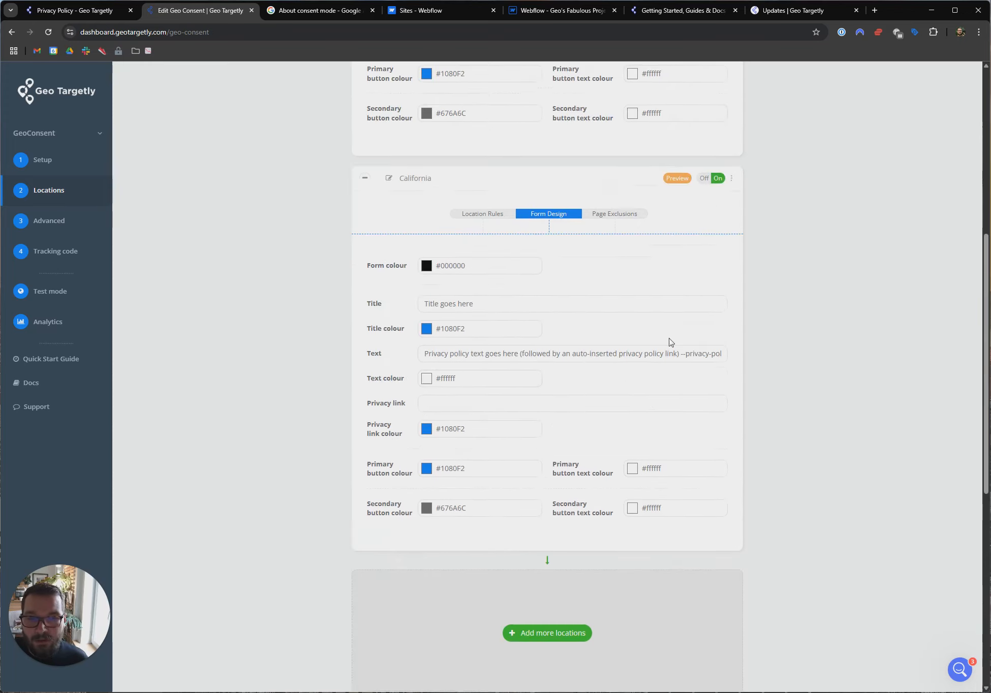
{"action": "left_click", "coordinate": [731, 179]}
{"action": "left_click", "coordinate": [743, 213]}
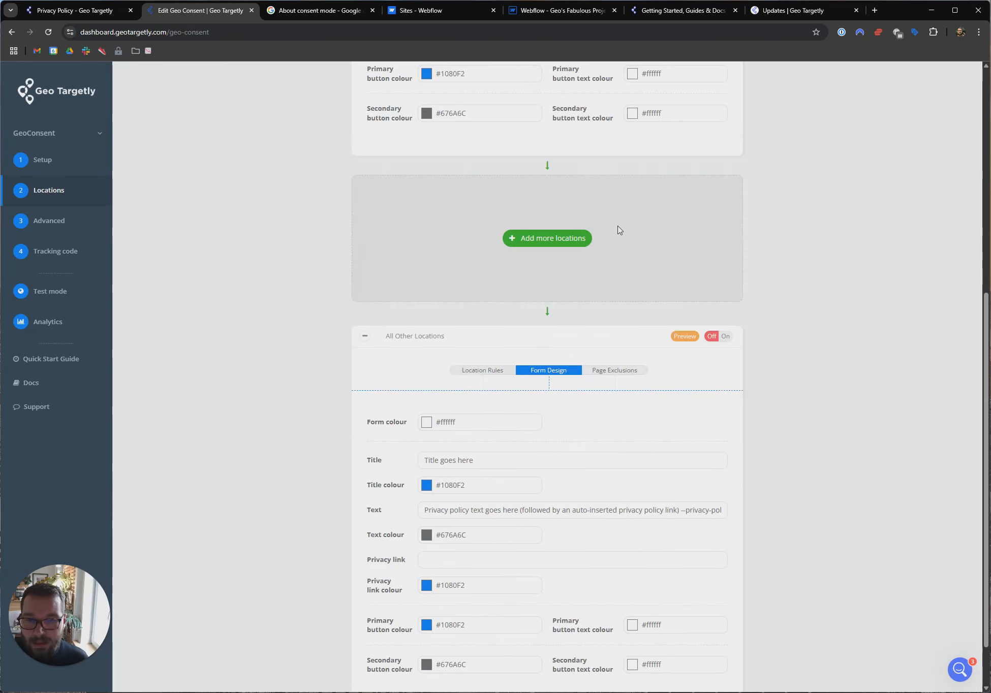
{"action": "left_click", "coordinate": [366, 336]}
- Preview the Europe segment's cookie consent banner
{"action": "scroll", "coordinate": [484, 264], "scroll_direction": "up", "scroll_amount": 2}
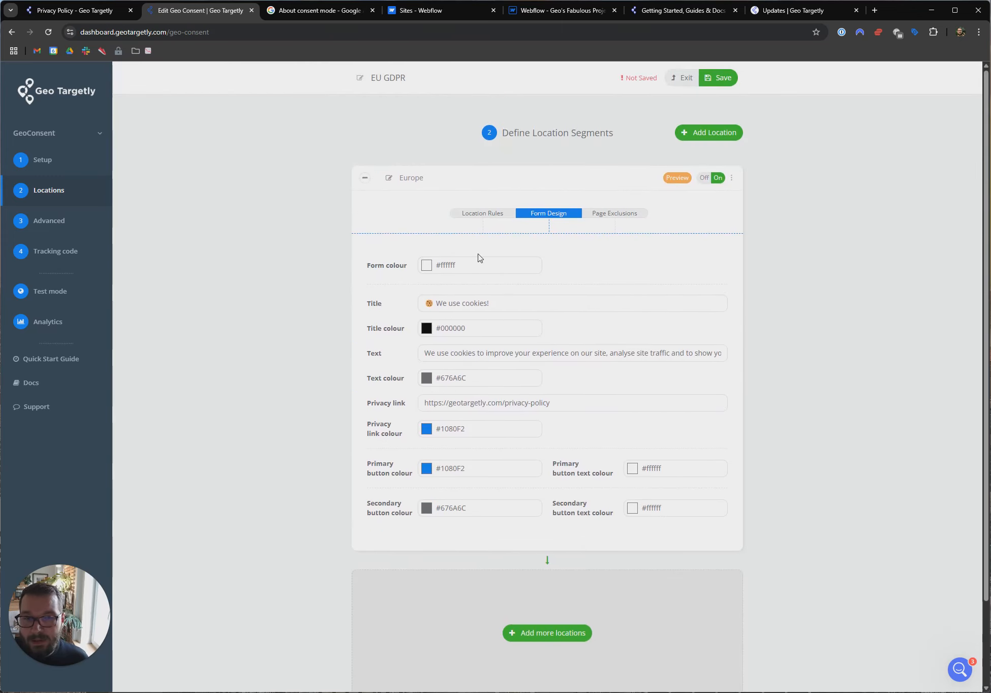
{"action": "left_click", "coordinate": [677, 179]}
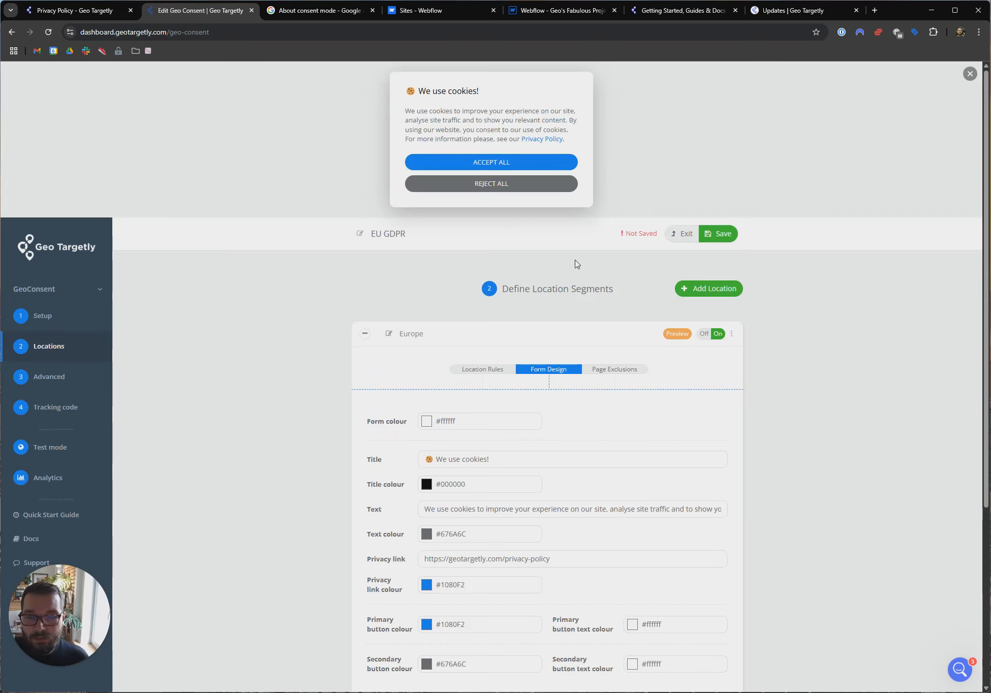
{"action": "scroll", "coordinate": [574, 263], "scroll_direction": "down", "scroll_amount": 4}
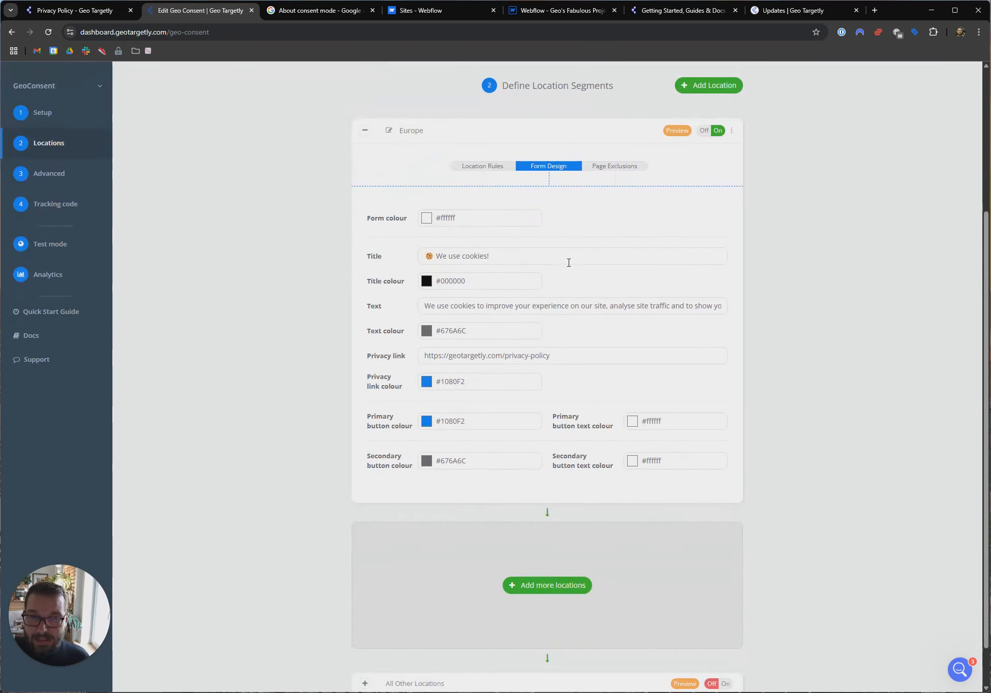
- Try a page exclusion rule in the Europe segment for page URLs containing "pricing", and remove it
{"action": "left_click", "coordinate": [615, 168]}
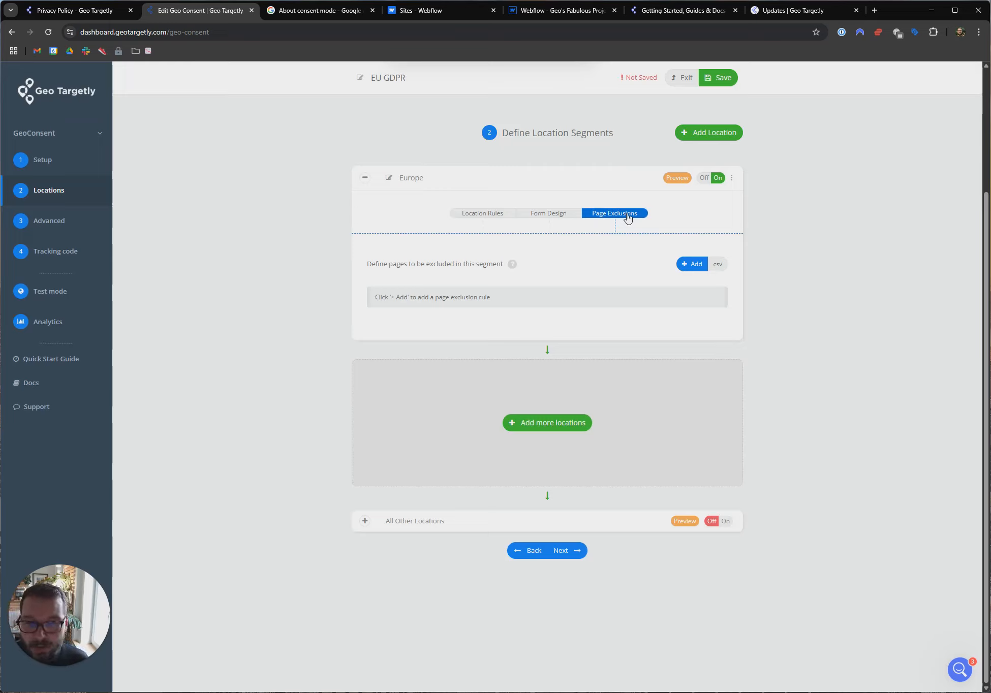
{"action": "left_click", "coordinate": [691, 265]}
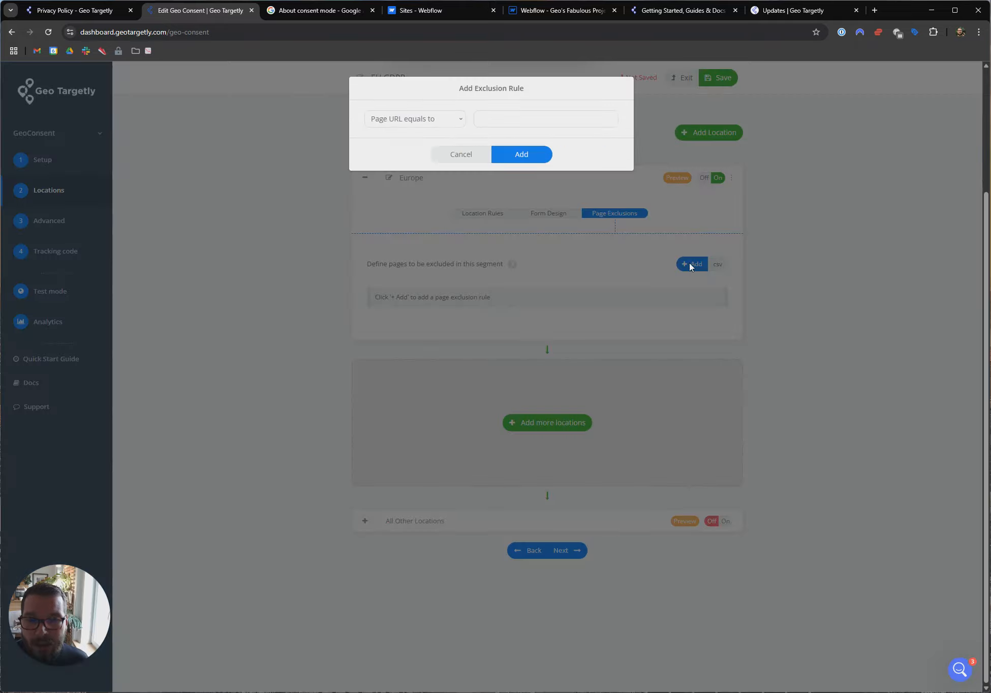
{"action": "left_click", "coordinate": [450, 120]}
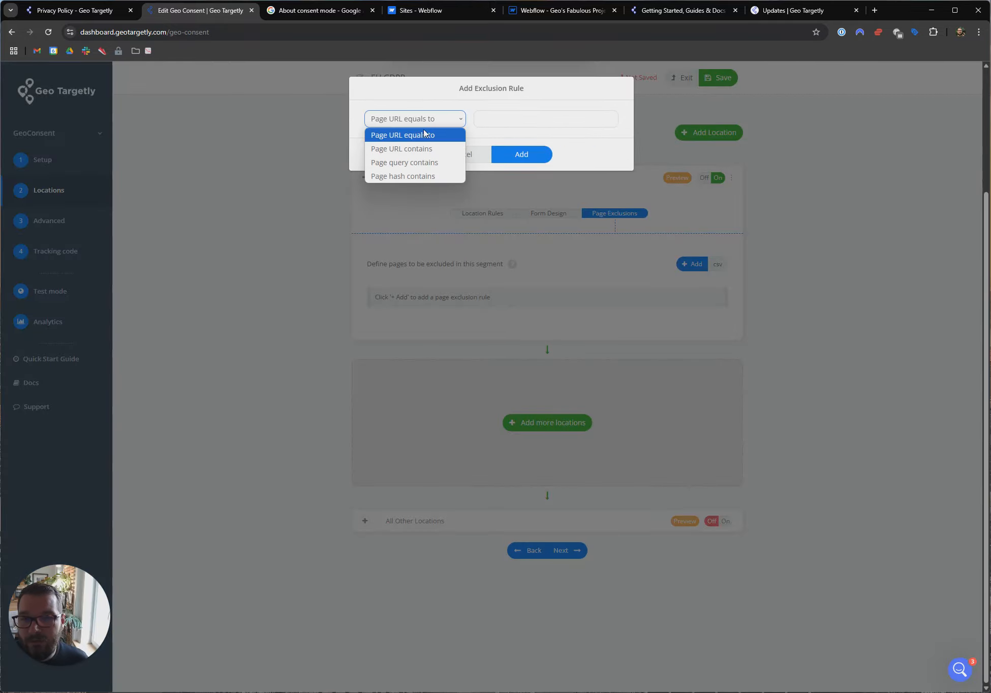
{"action": "left_click", "coordinate": [399, 148]}
{"action": "left_click", "coordinate": [515, 116]}
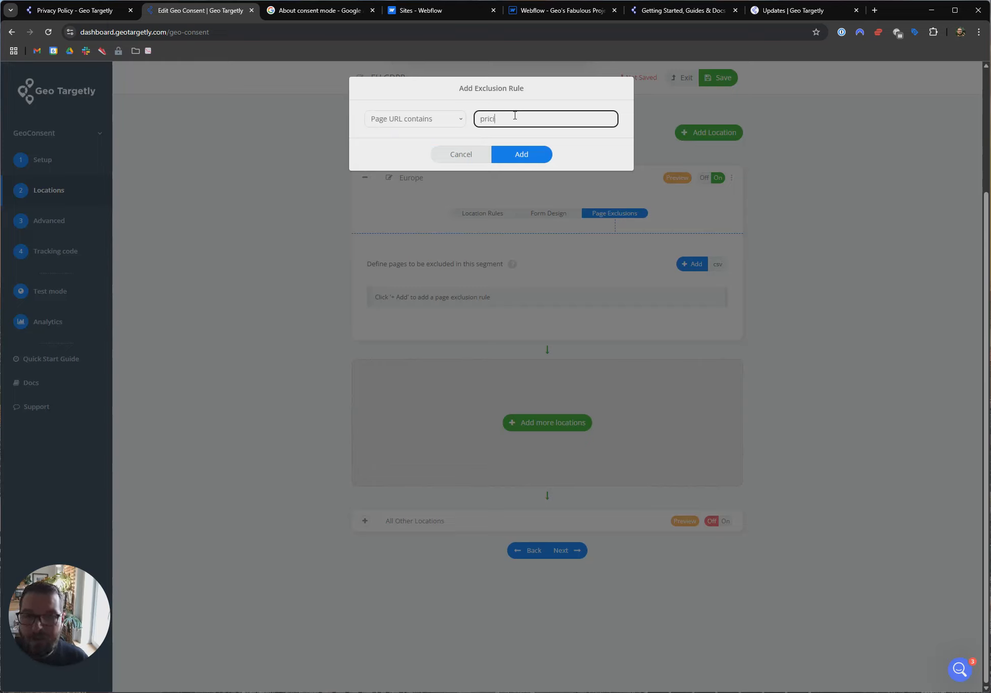
{"action": "left_click", "coordinate": [519, 155]}
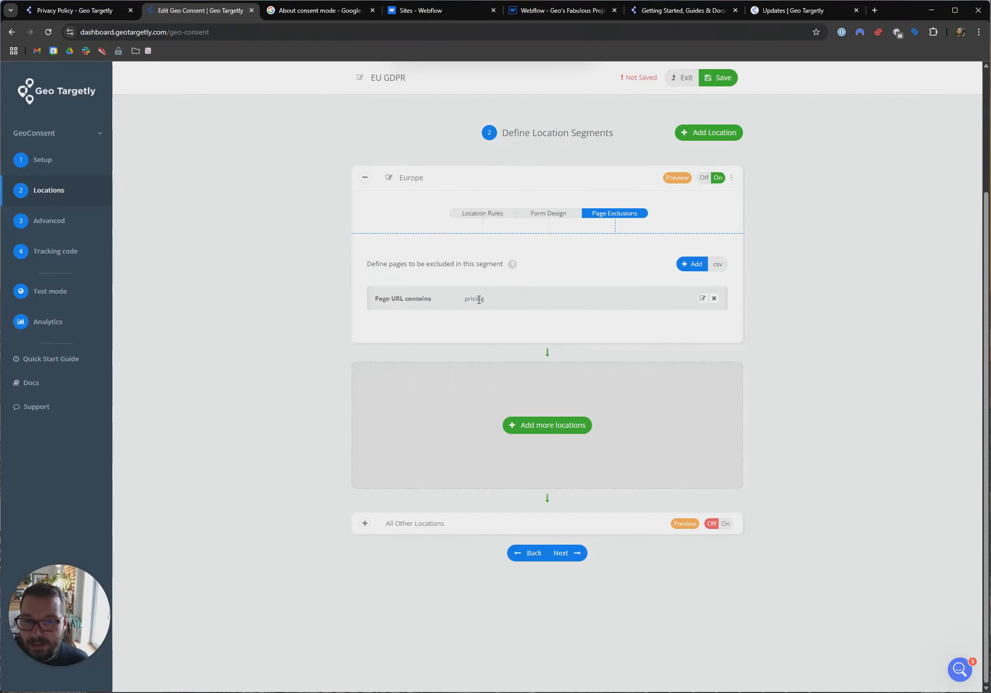
{"action": "left_click", "coordinate": [714, 299]}
- Add a page exclusion rule to the Europe segment for pages whose query contains "no-consent"
{"action": "left_click", "coordinate": [692, 264]}
{"action": "left_click", "coordinate": [446, 121]}
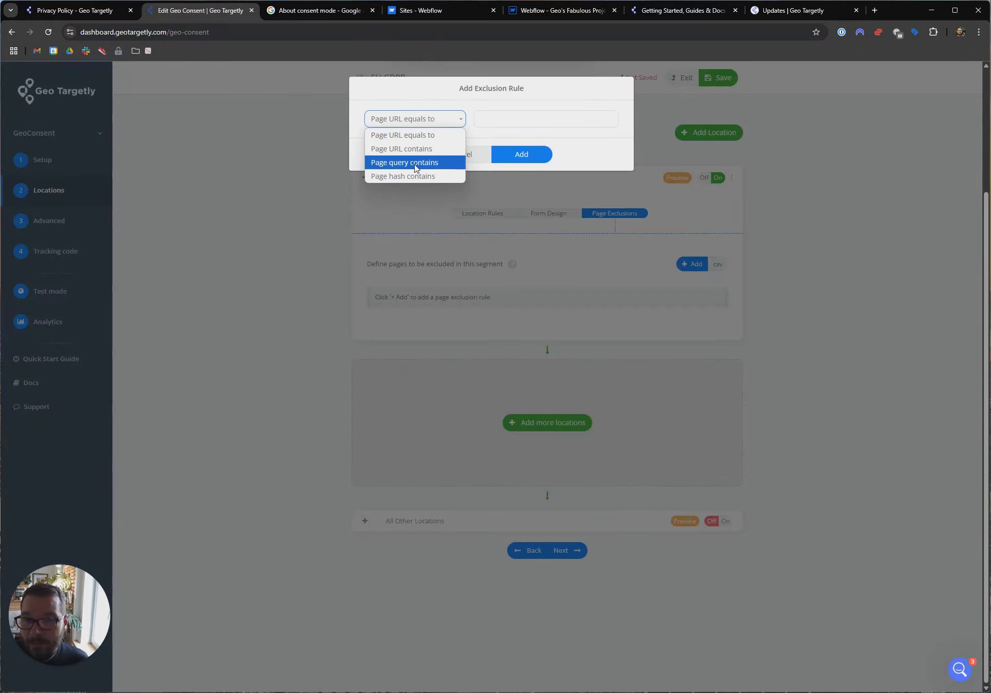
{"action": "left_click", "coordinate": [395, 163]}
{"action": "left_click", "coordinate": [492, 119]}
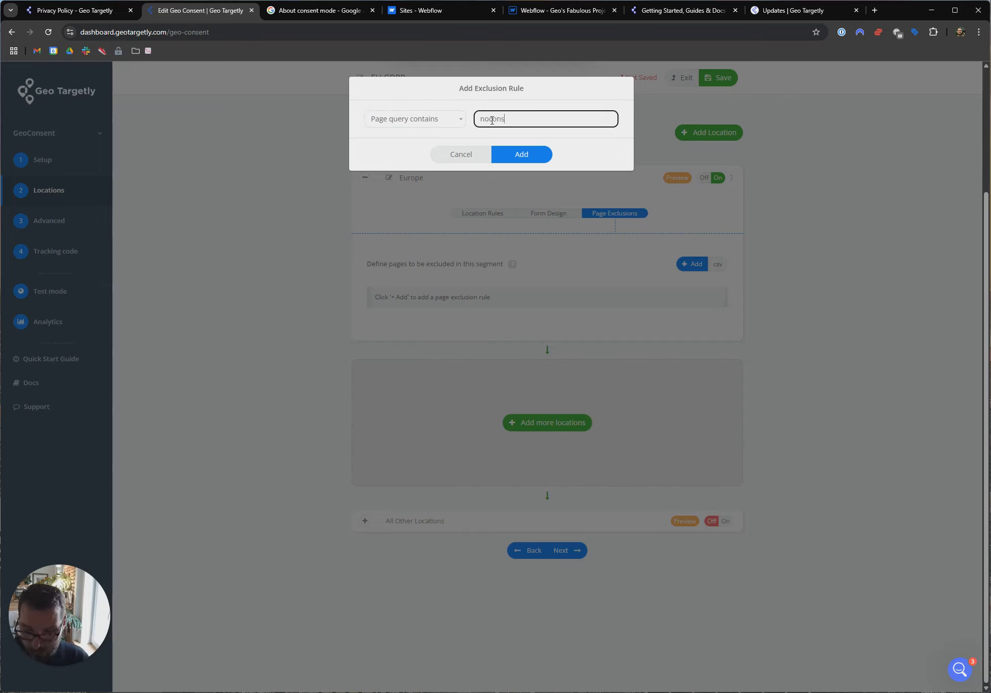
{"action": "type", "text": "noconsent"}
{"action": "left_click", "coordinate": [492, 120]}
{"action": "type", "text": "-"}
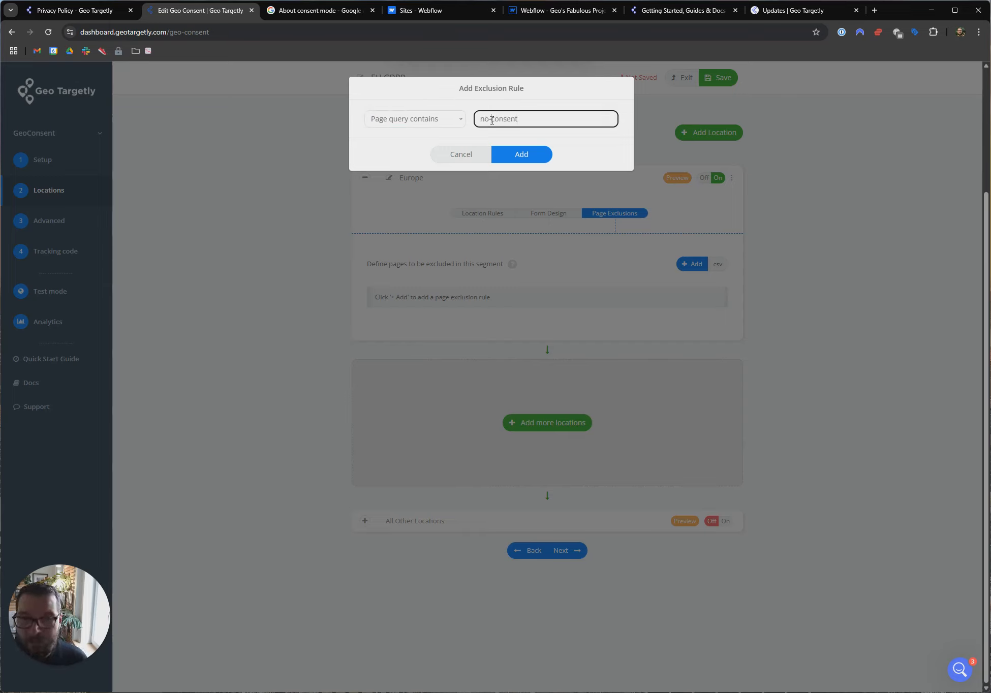
{"action": "left_click", "coordinate": [526, 157]}
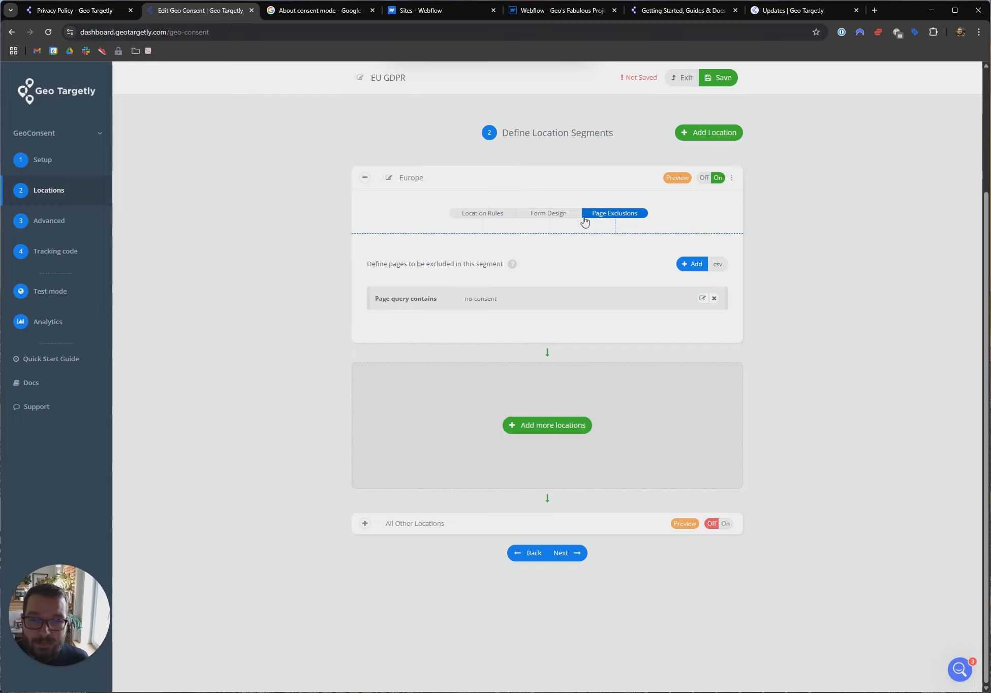
{"action": "left_click", "coordinate": [95, 169]}
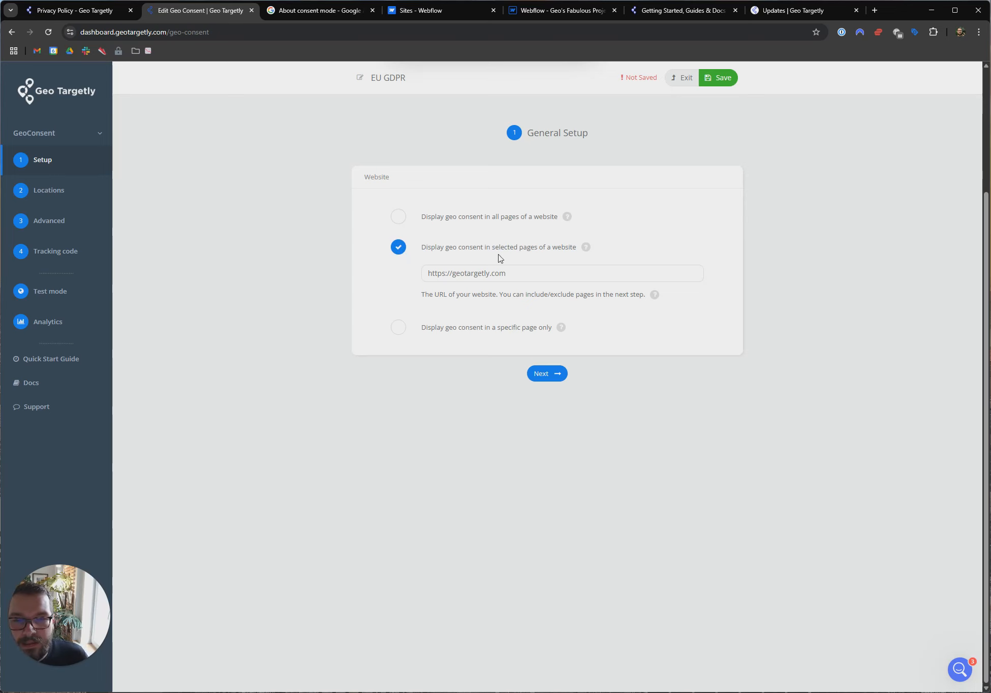
{"action": "left_click", "coordinate": [558, 376]}
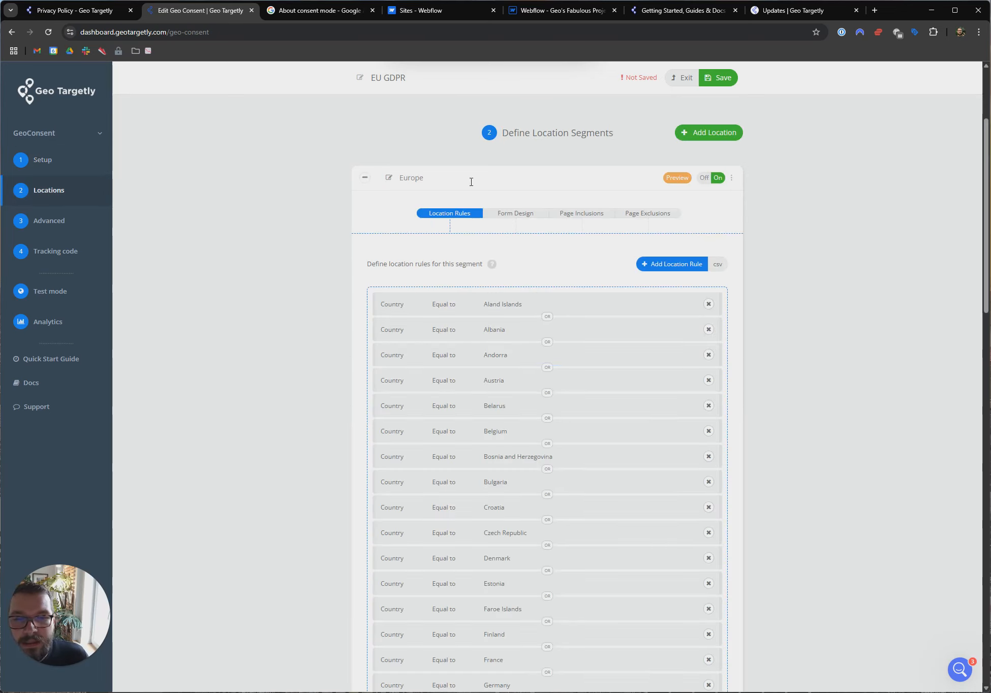
{"action": "left_click", "coordinate": [580, 219]}
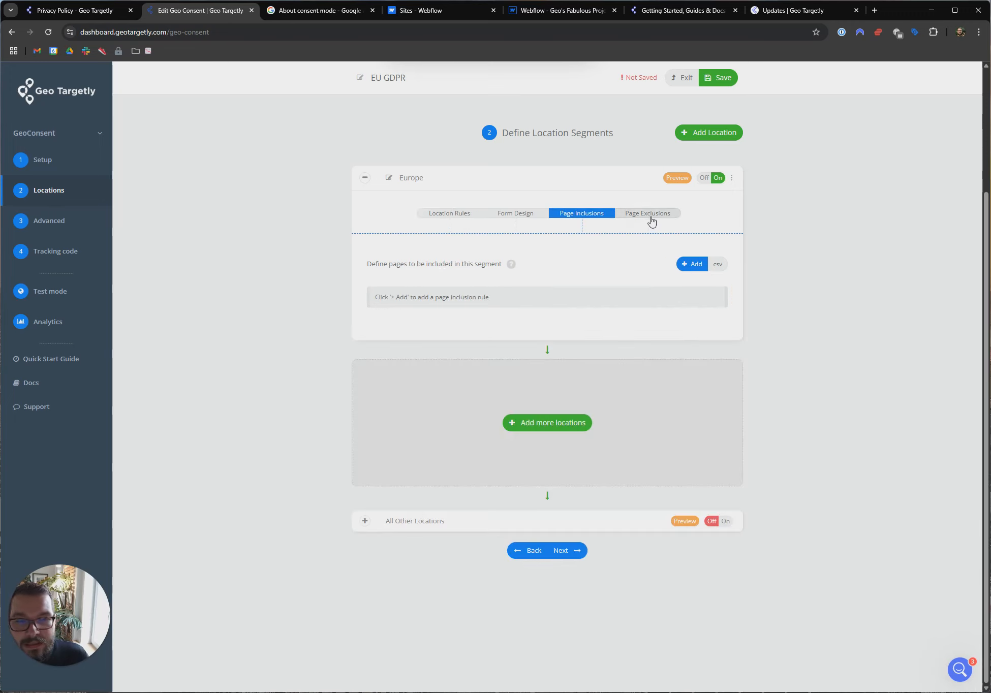
- Add a page inclusion rule to the Europe segment for page URLs containing "pricing"
{"action": "left_click", "coordinate": [689, 264]}
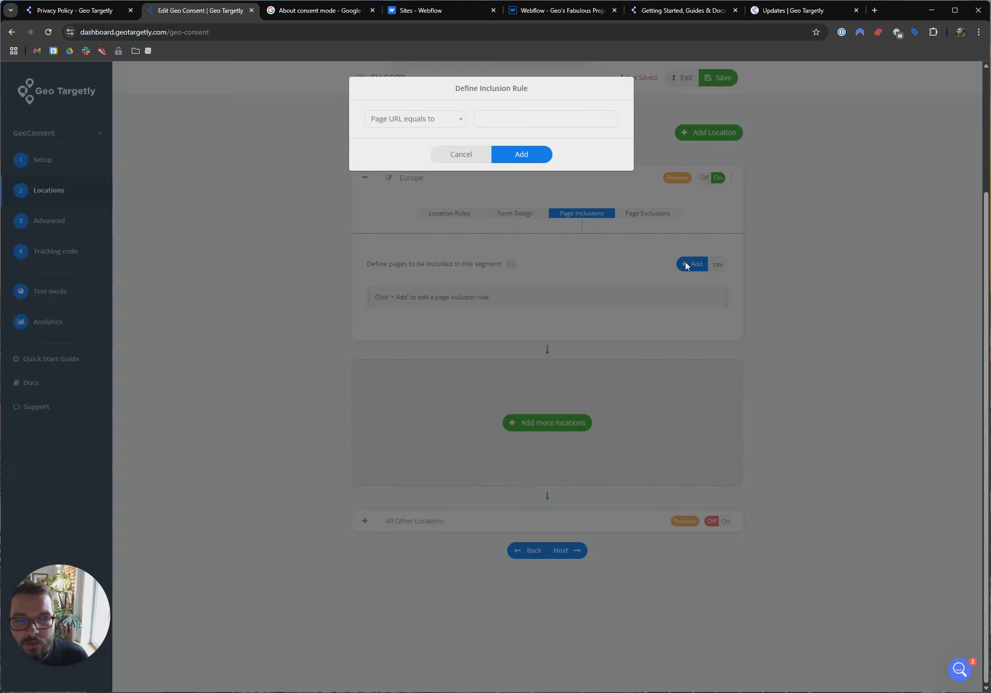
{"action": "left_click", "coordinate": [427, 122]}
{"action": "left_click", "coordinate": [461, 104]}
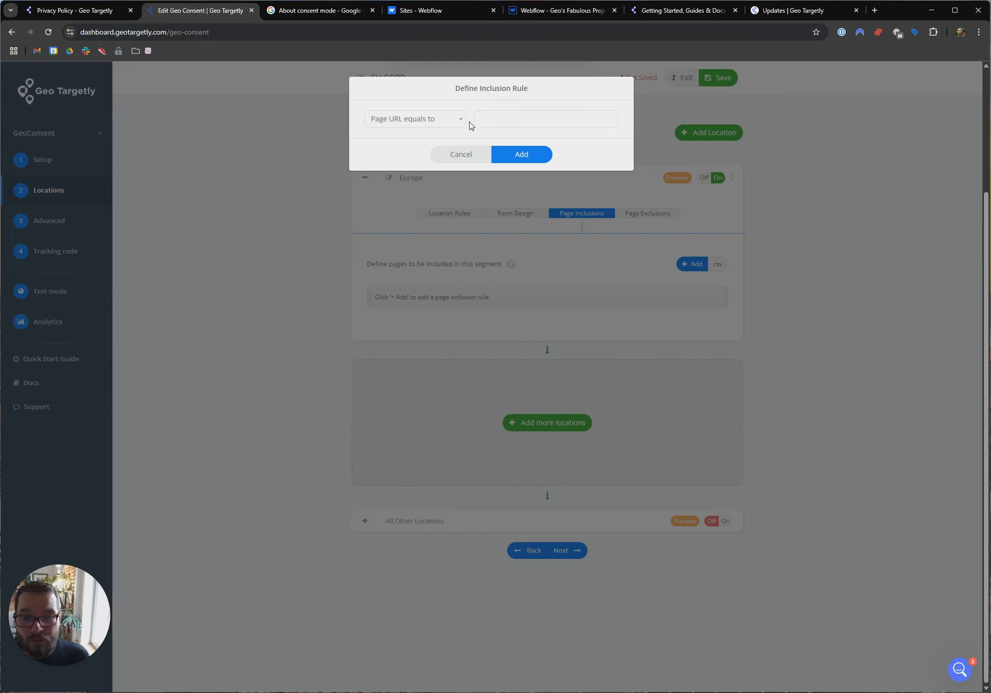
{"action": "left_click", "coordinate": [440, 124]}
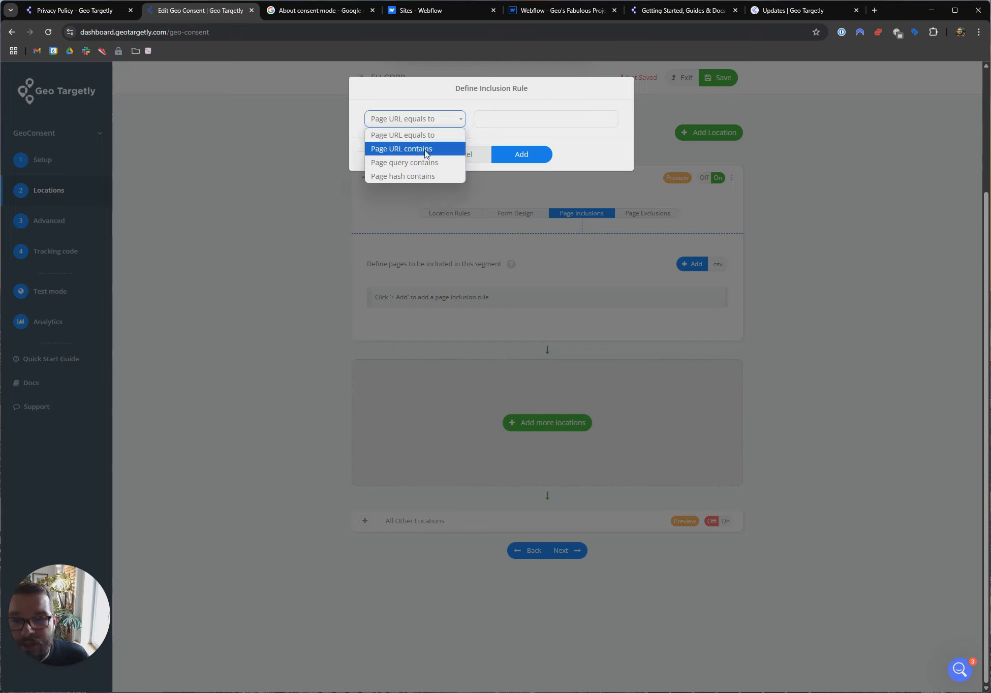
{"action": "left_click", "coordinate": [425, 149]}
{"action": "left_click", "coordinate": [481, 118]}
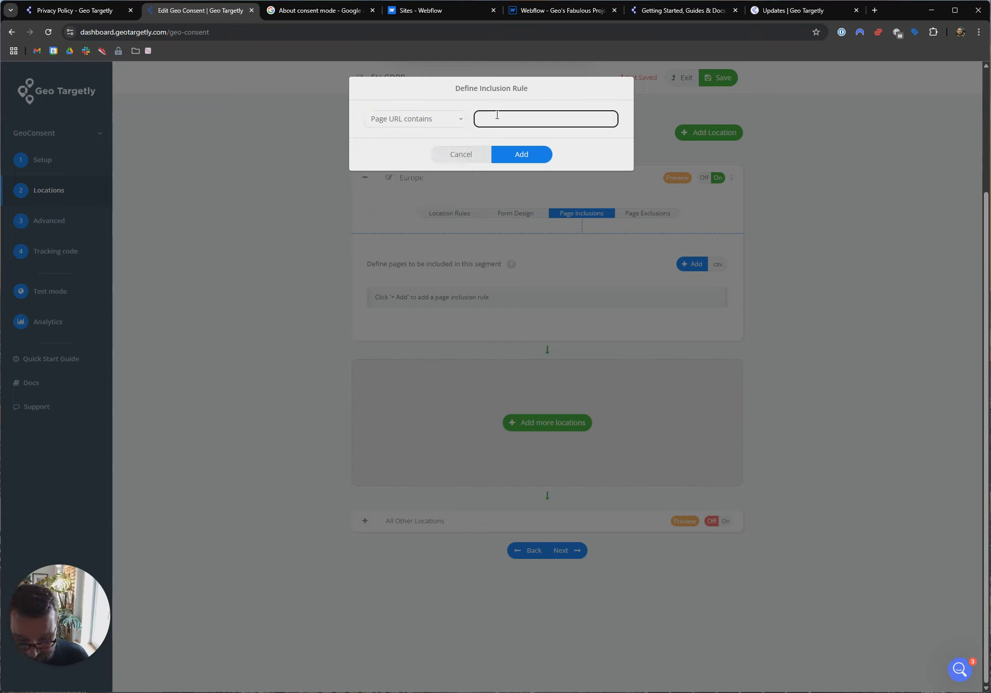
{"action": "left_click", "coordinate": [521, 155]}
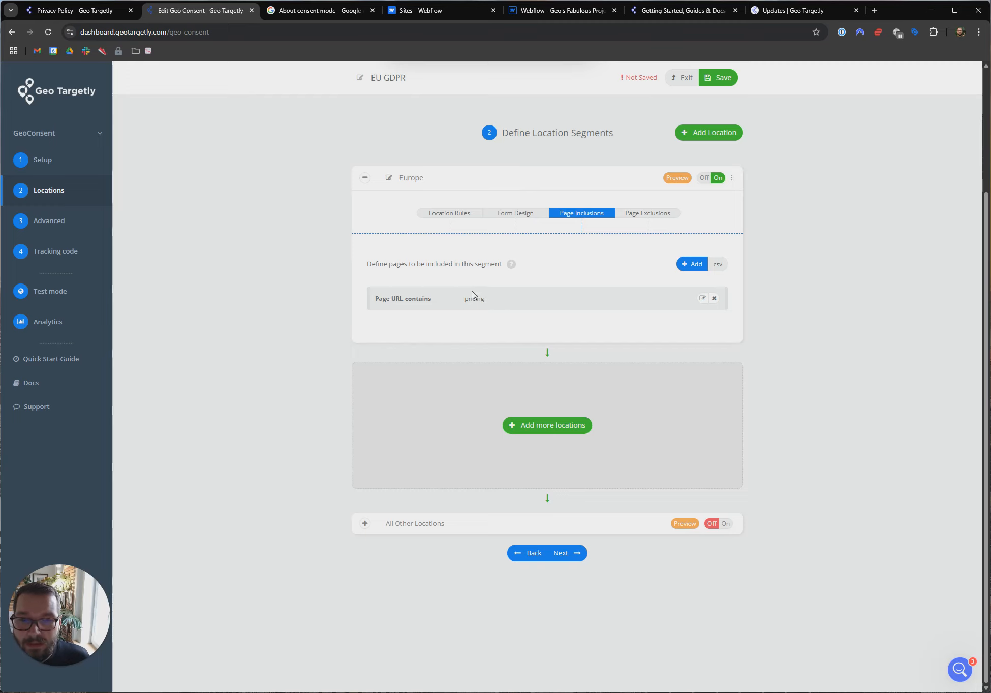
{"action": "left_click", "coordinate": [58, 167]}
{"action": "left_click", "coordinate": [399, 218]}
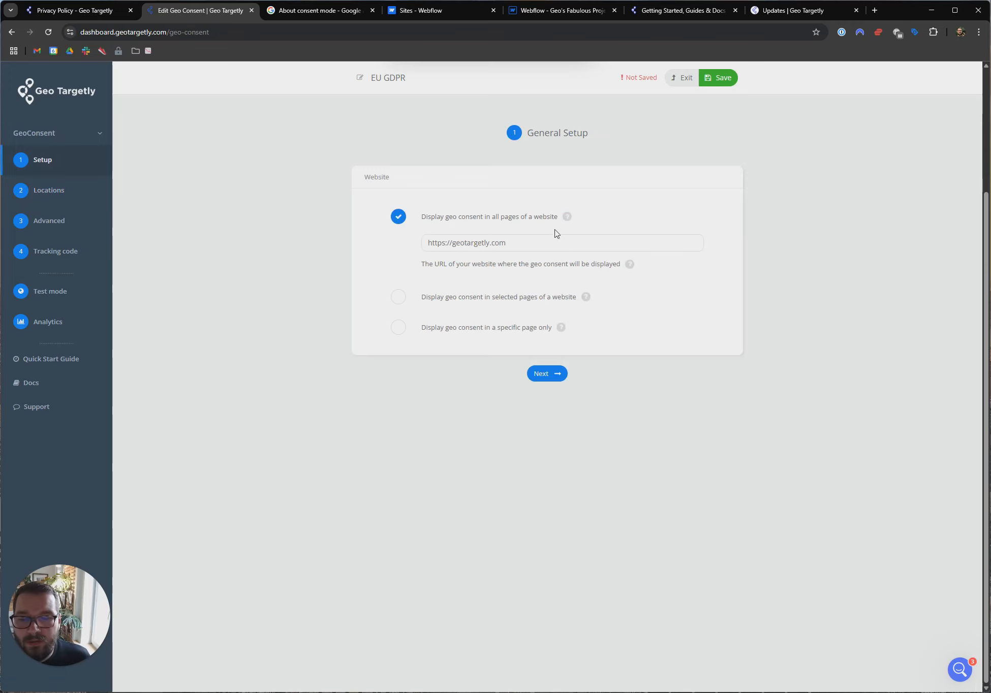
{"action": "left_click", "coordinate": [547, 373]}
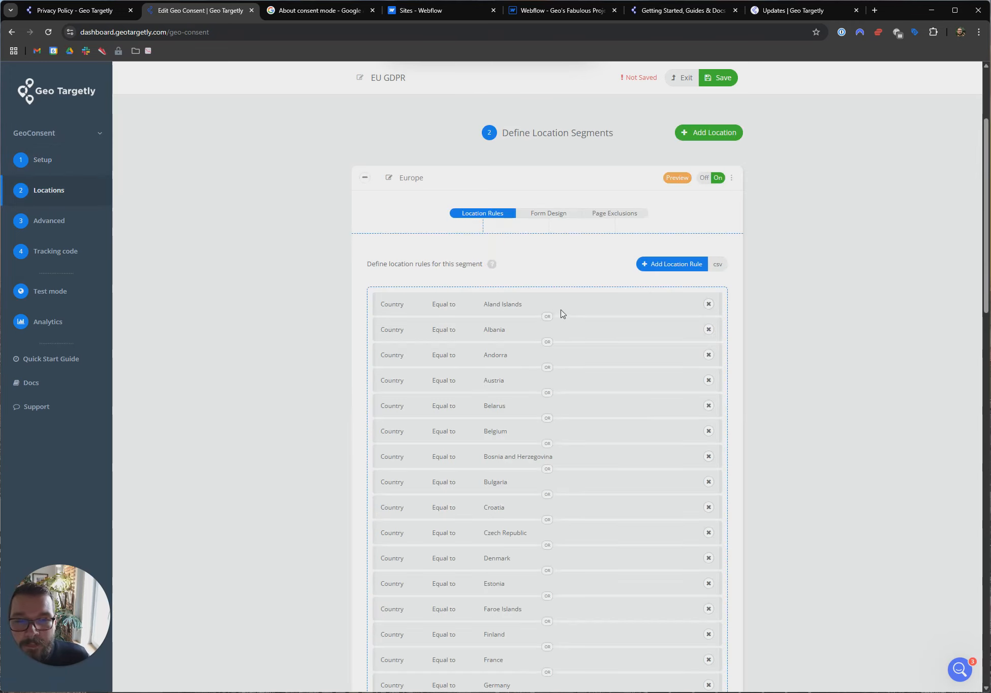
{"action": "scroll", "coordinate": [595, 302], "scroll_direction": "down", "scroll_amount": 7}
{"action": "scroll", "coordinate": [589, 335], "scroll_direction": "down", "scroll_amount": 15}
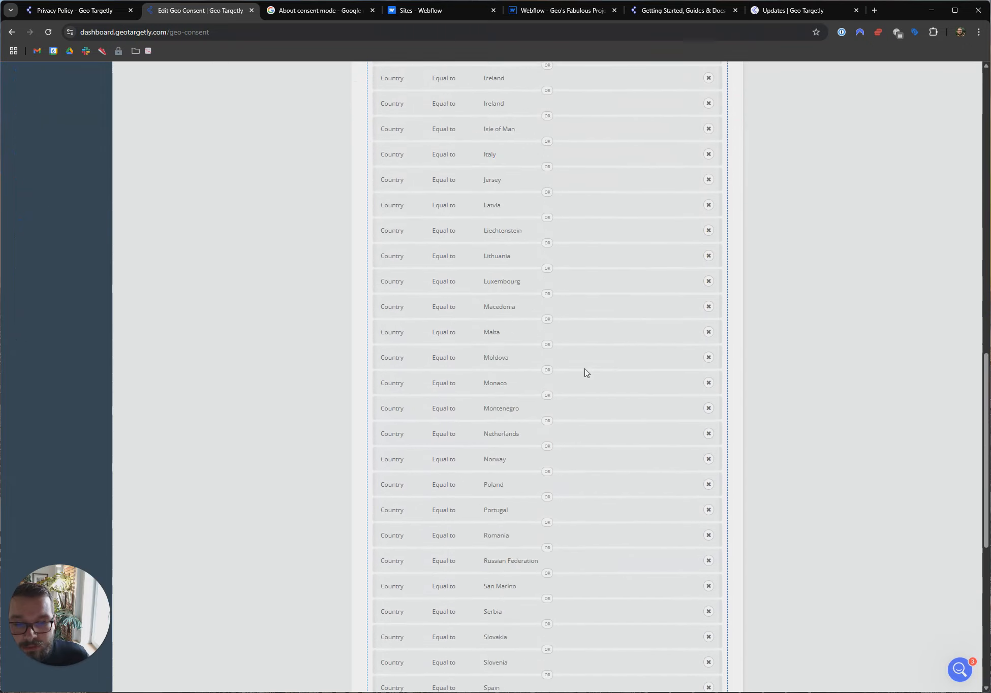
- Continue to the optional advanced settings and set the cookie time to start when the button is clicked
{"action": "left_click", "coordinate": [561, 664]}
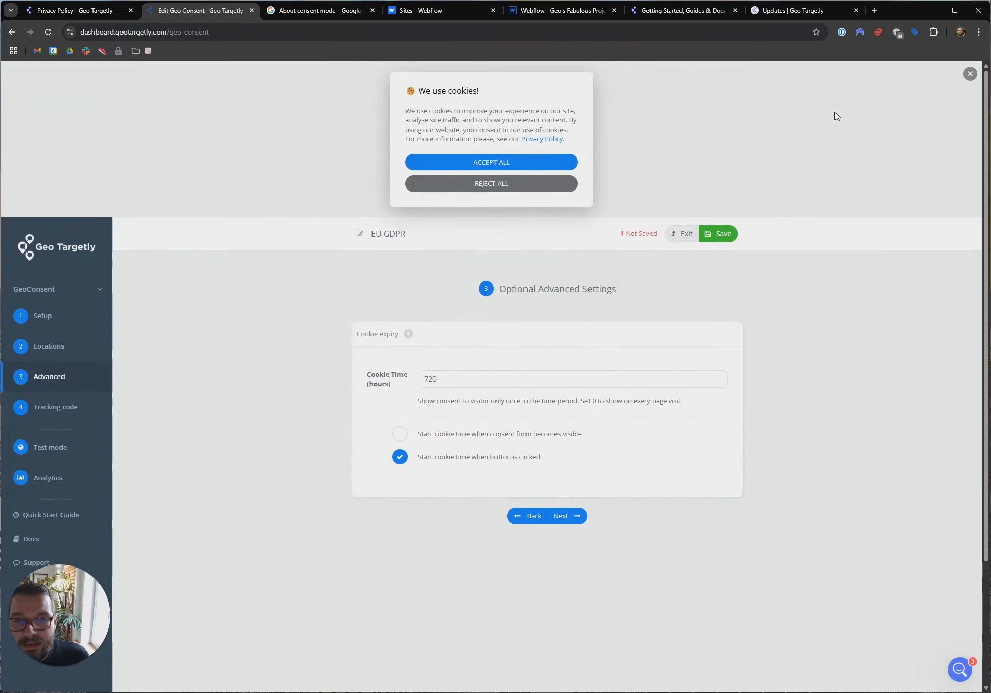
{"action": "left_click", "coordinate": [970, 74]}
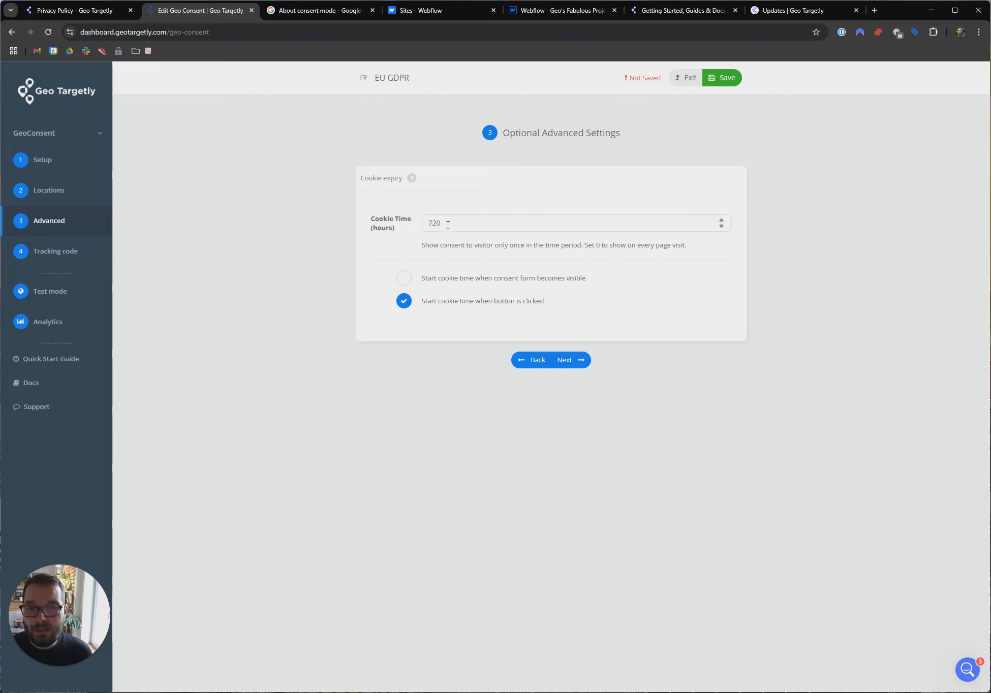
{"action": "left_click_drag", "start_coordinate": [448, 224], "coordinate": [424, 225]}
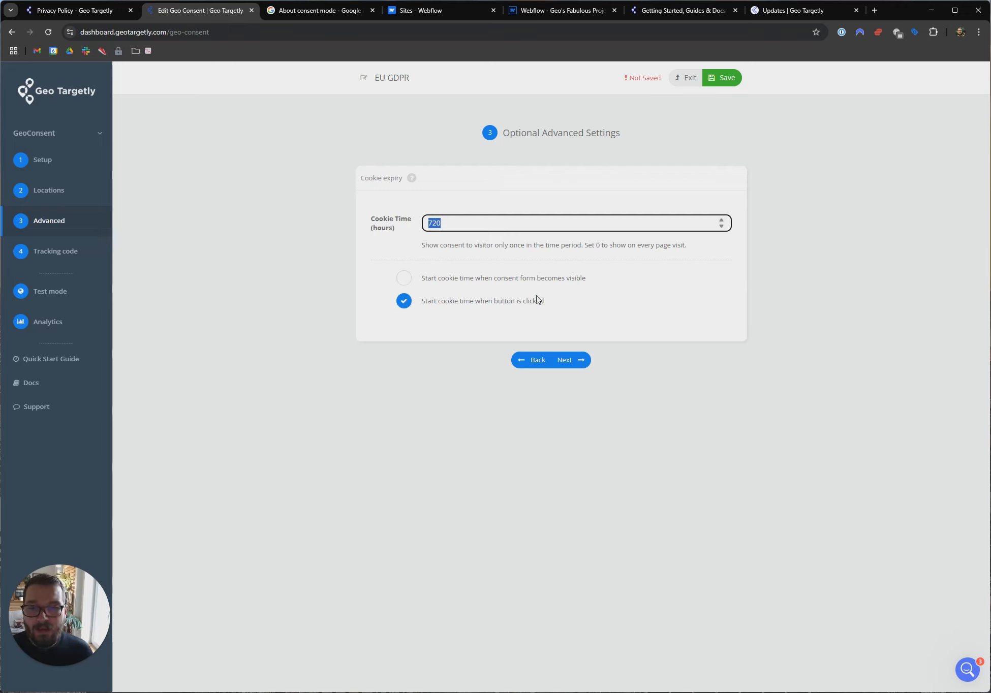
{"action": "left_click", "coordinate": [402, 281]}
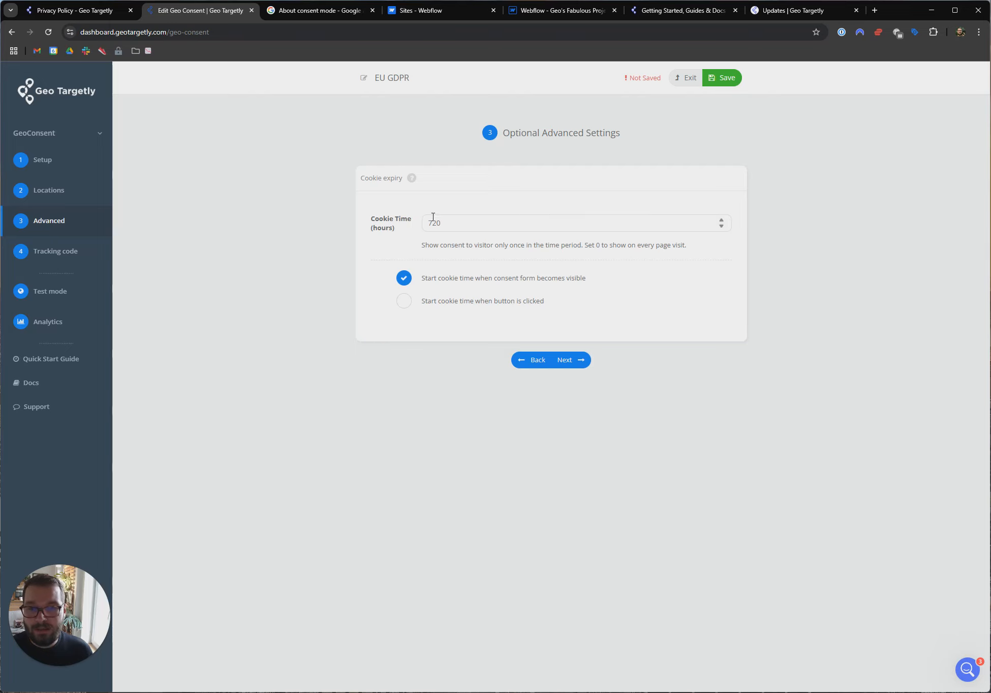
{"action": "left_click", "coordinate": [404, 301]}
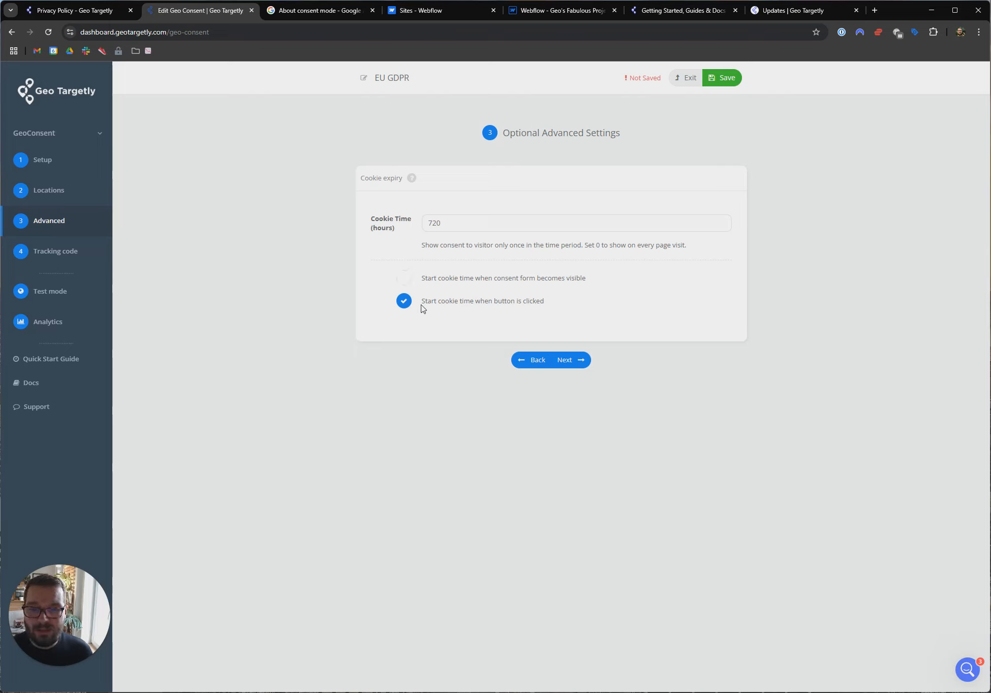
{"action": "double_click", "coordinate": [435, 223]}
{"action": "left_click", "coordinate": [604, 242]}
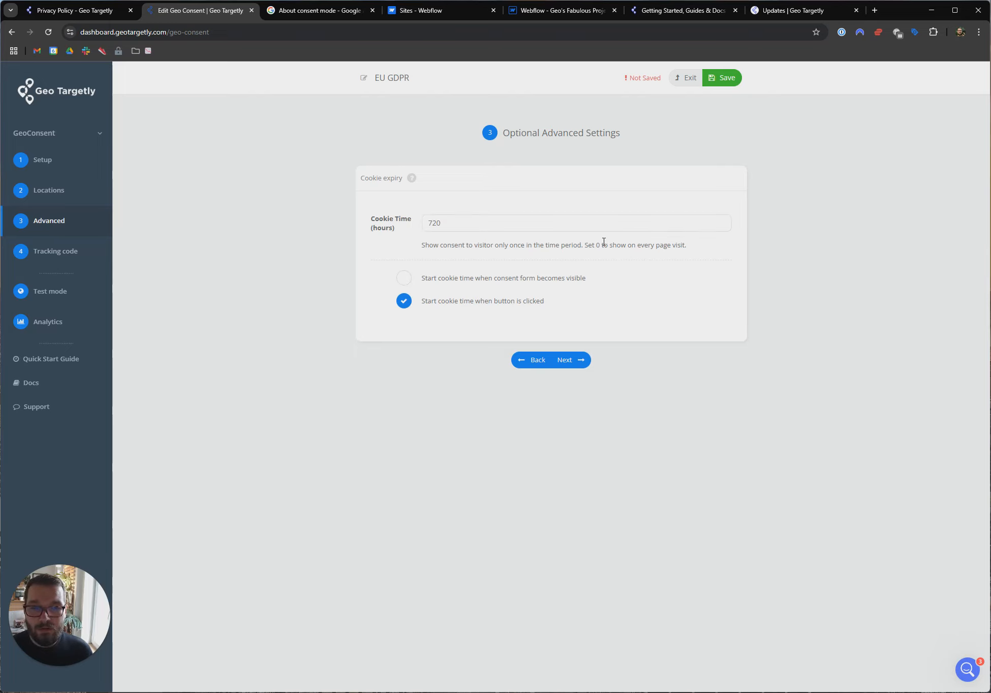
{"action": "left_click_drag", "start_coordinate": [584, 245], "coordinate": [609, 245]}
{"action": "left_click", "coordinate": [608, 244]}
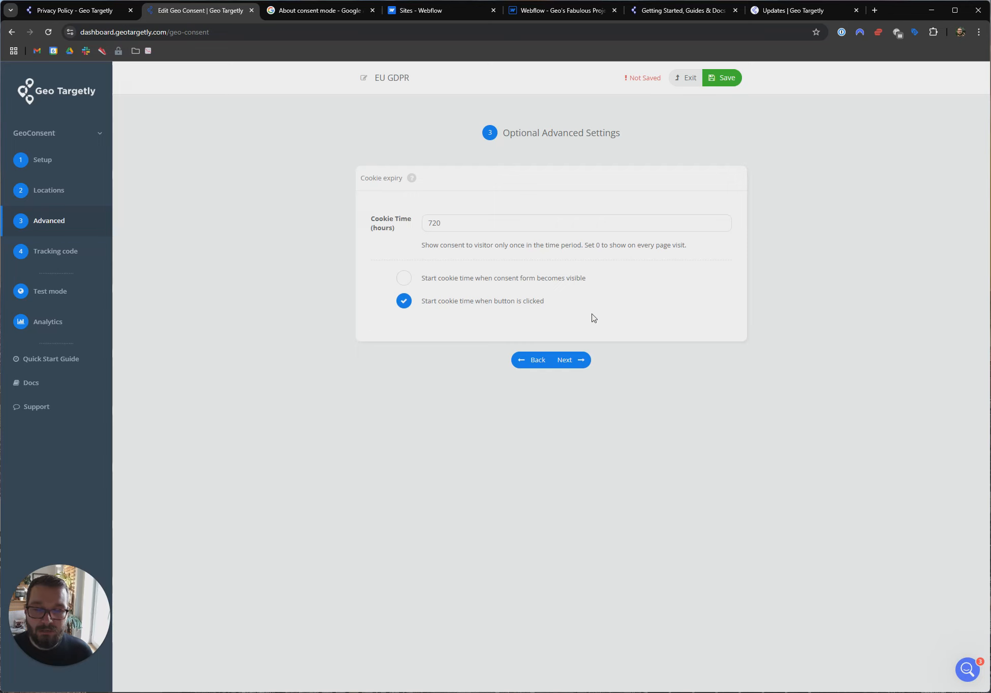
- Continue to the tracking code stage and save the EU GDPR setup to generate its Geo Consent code
{"action": "left_click", "coordinate": [577, 362]}
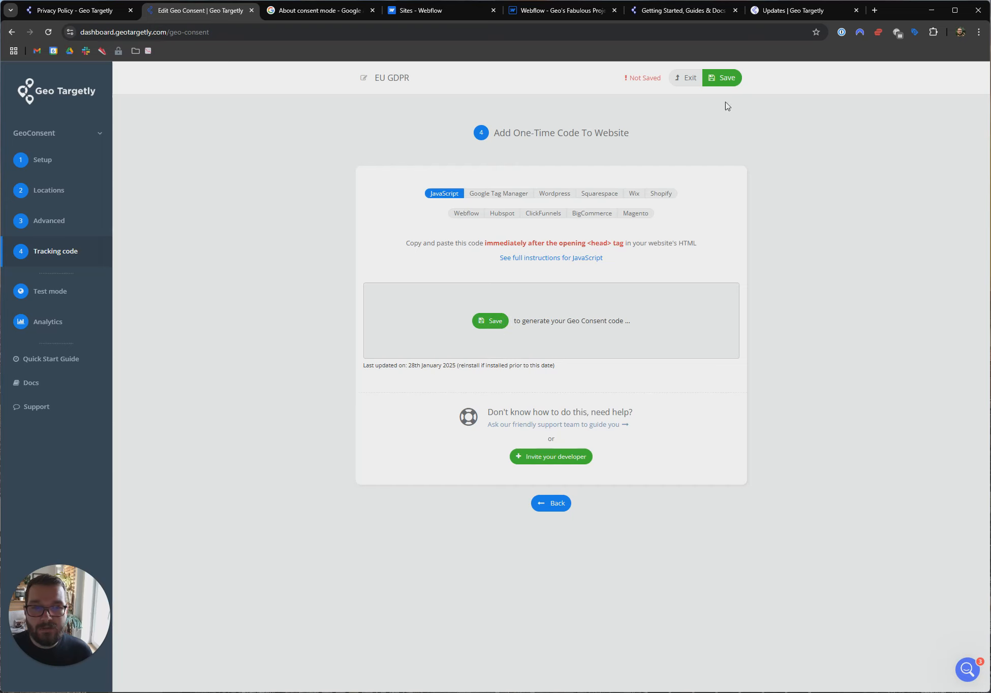
{"action": "left_click", "coordinate": [488, 321]}
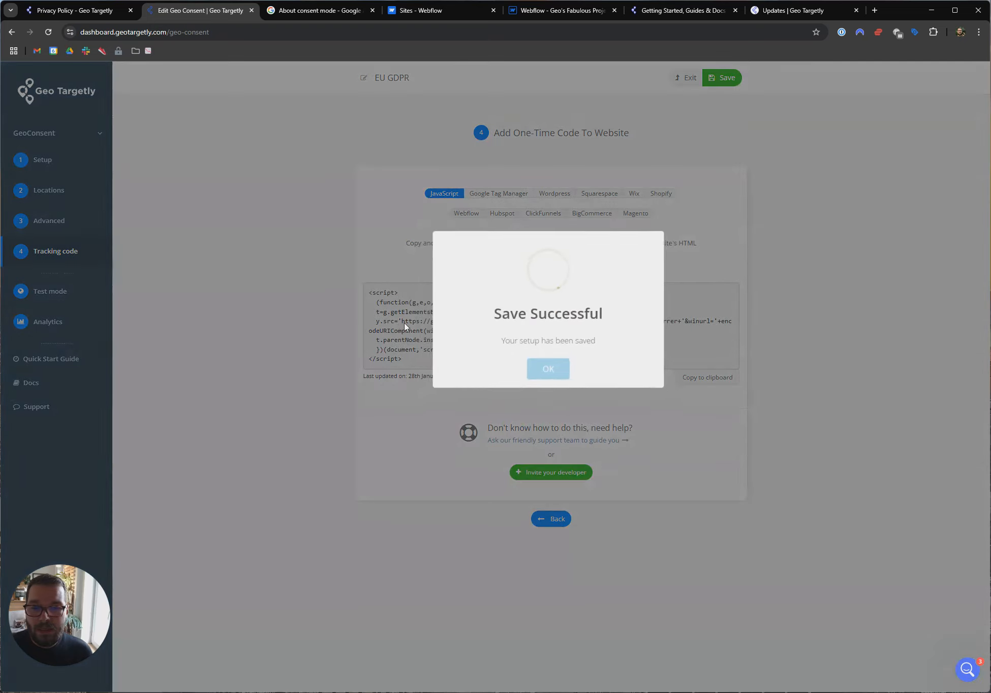
{"action": "left_click", "coordinate": [536, 372]}
{"action": "left_click_drag", "start_coordinate": [402, 359], "coordinate": [361, 298]}
{"action": "left_click", "coordinate": [383, 295]}
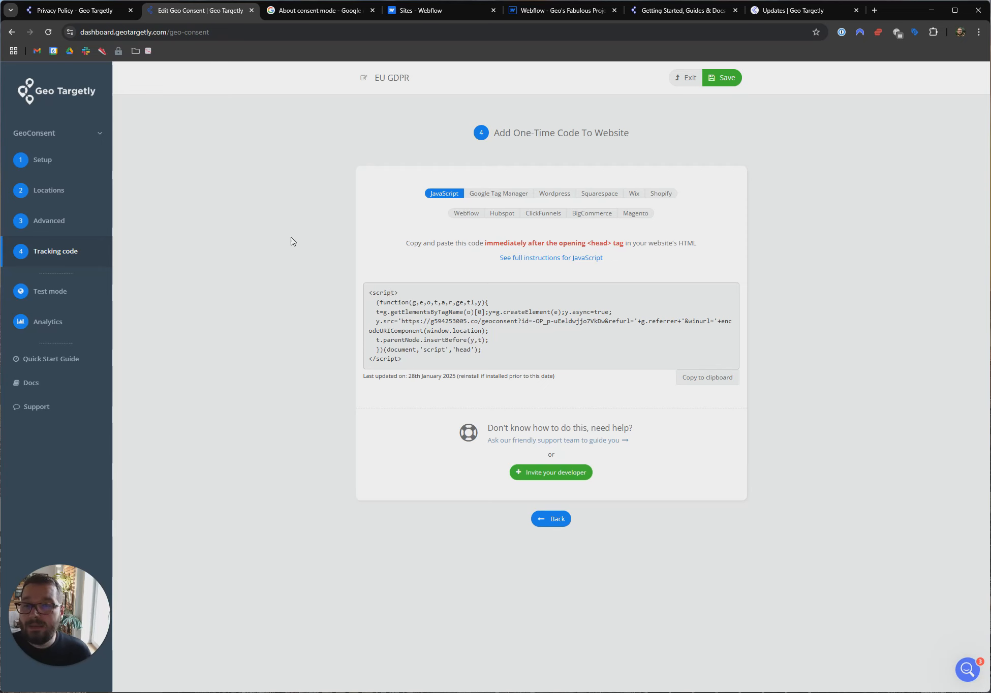
- Consult Google's consent mode article and review the tracking code instructions for Google Tag Manager, Wordpress and Squarespace
{"action": "left_click", "coordinate": [295, 15]}
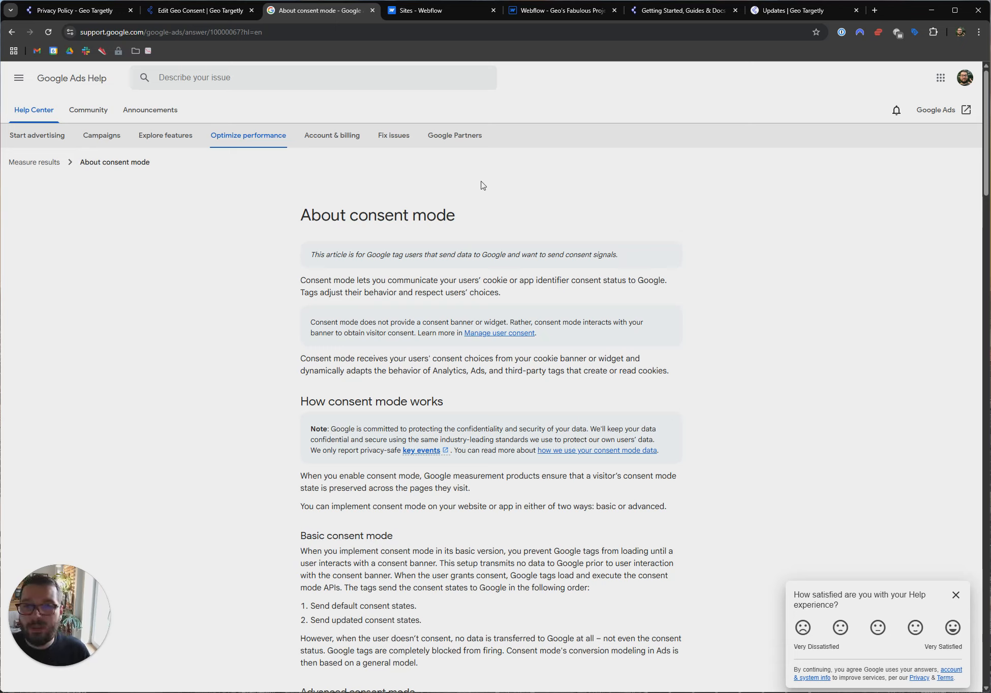
{"action": "left_click", "coordinate": [222, 12]}
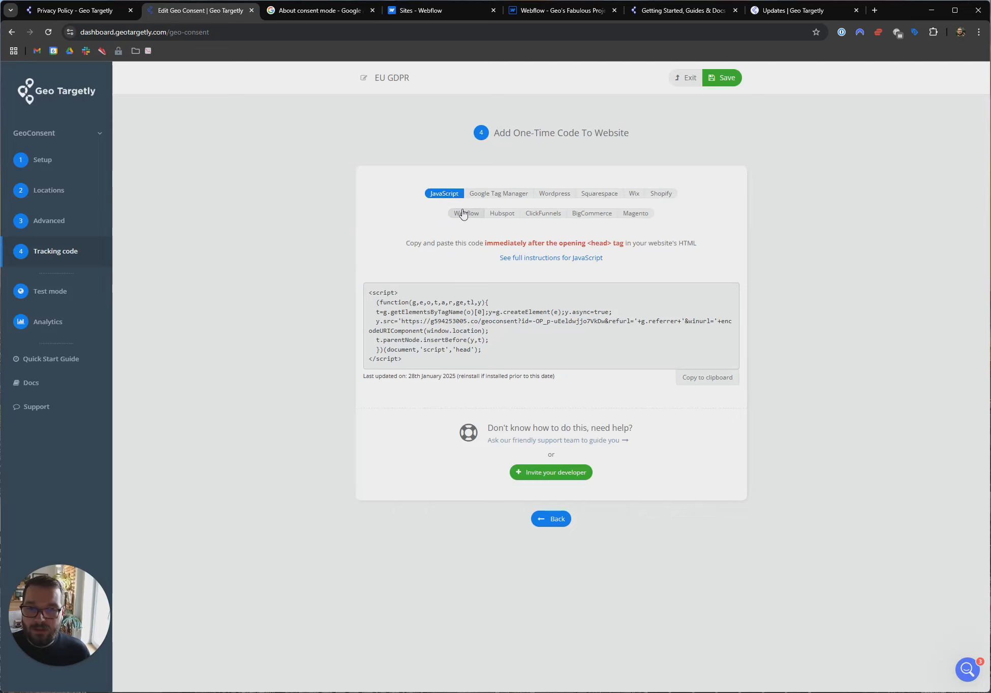
{"action": "left_click", "coordinate": [500, 196]}
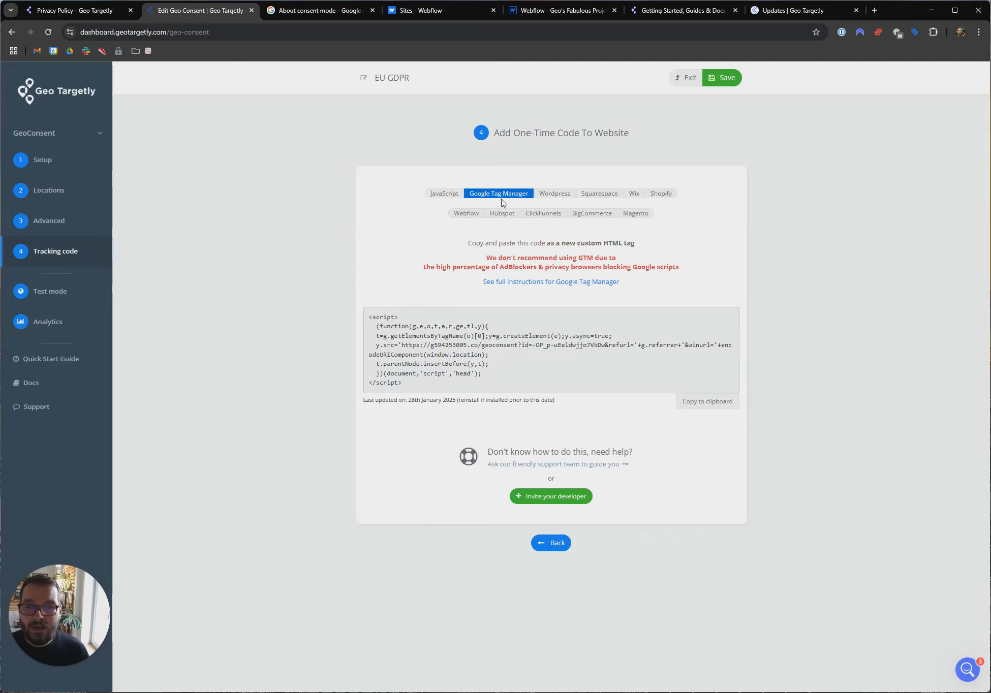
{"action": "left_click", "coordinate": [555, 195]}
{"action": "left_click", "coordinate": [598, 194]}
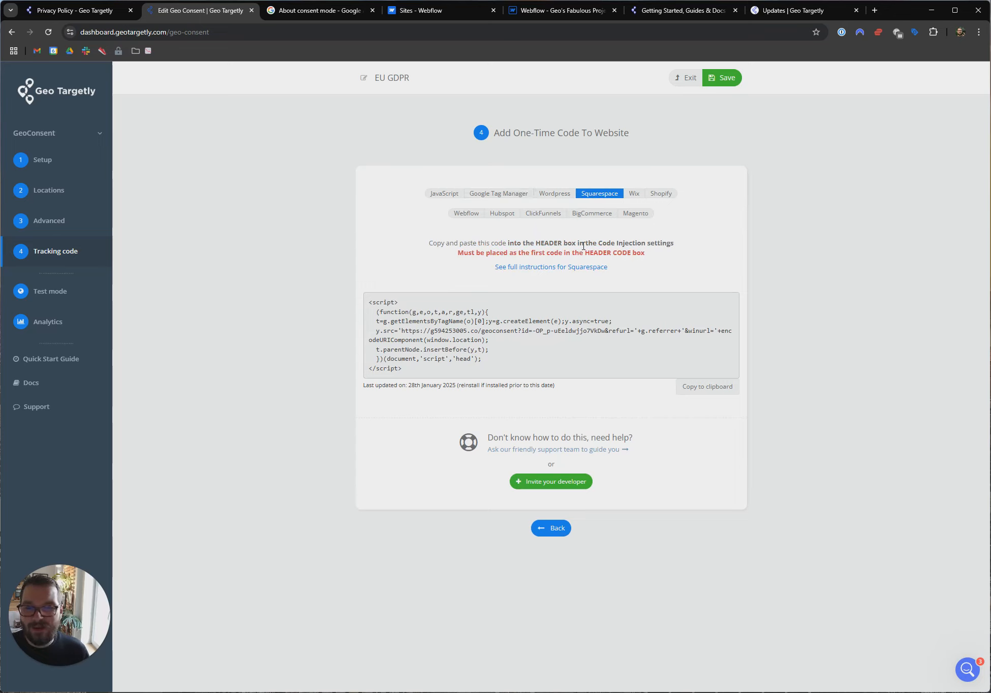
- Show the JavaScript installation instructions and copy the Geo Consent code to the clipboard
{"action": "left_click", "coordinate": [452, 198]}
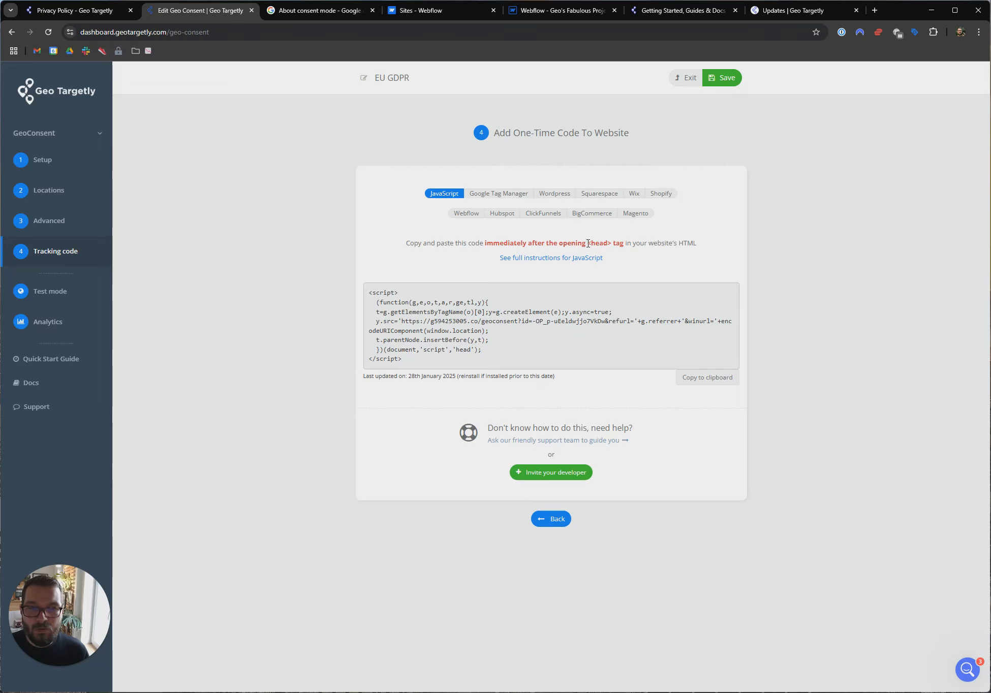
{"action": "left_click_drag", "start_coordinate": [588, 243], "coordinate": [612, 245]}
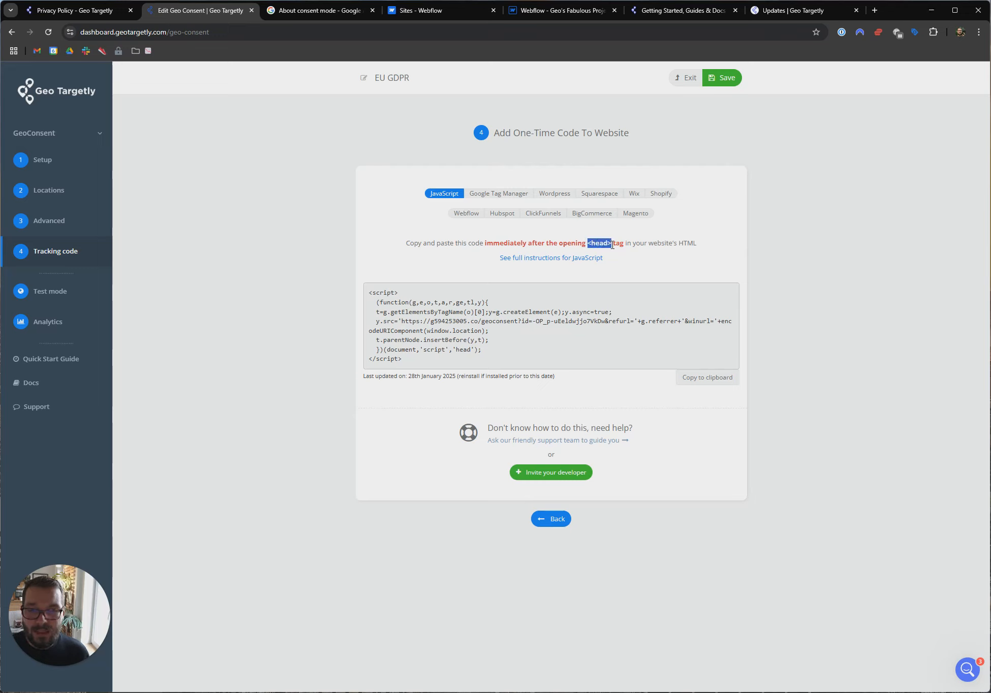
{"action": "left_click", "coordinate": [612, 245]}
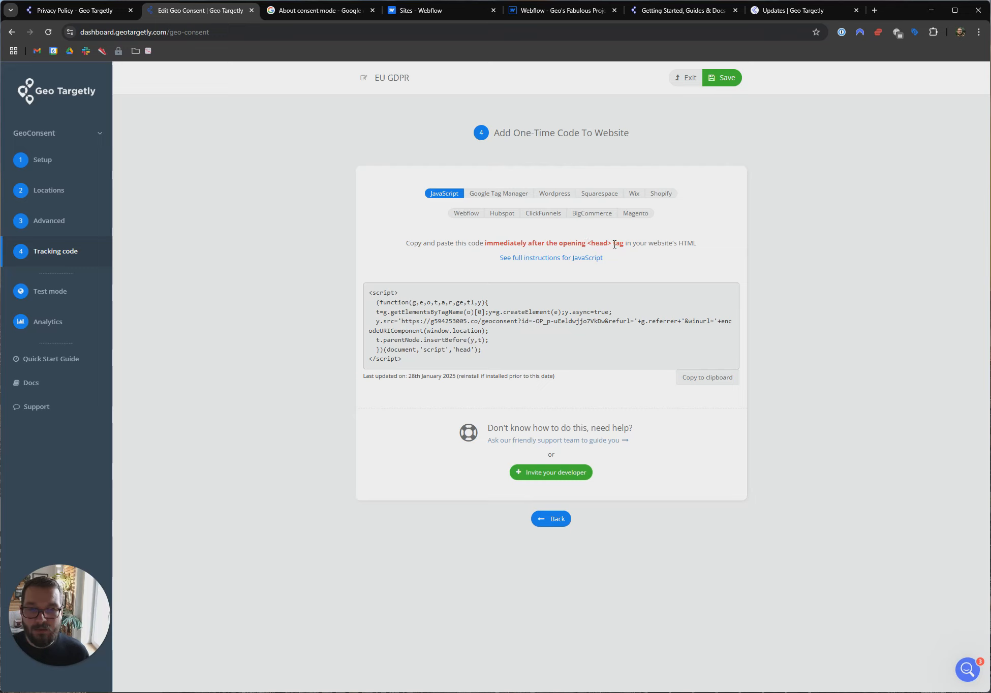
{"action": "left_click", "coordinate": [722, 383]}
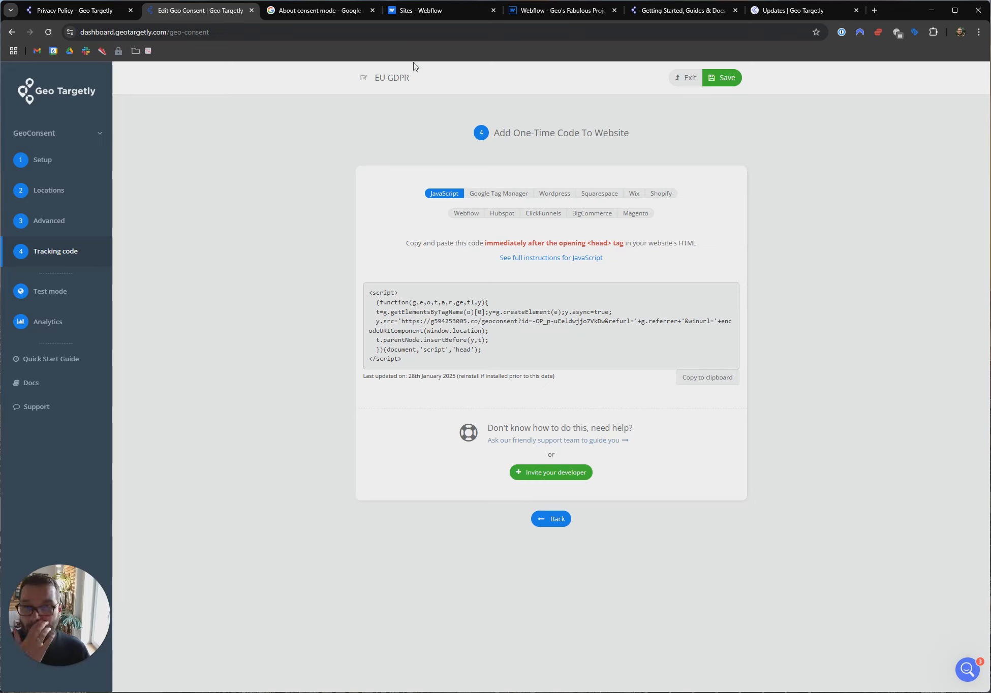
- Switch to Webflow and open the custom code settings of Geo's Fabulous Project at the head code
{"action": "mouse_move", "coordinate": [427, 15]}
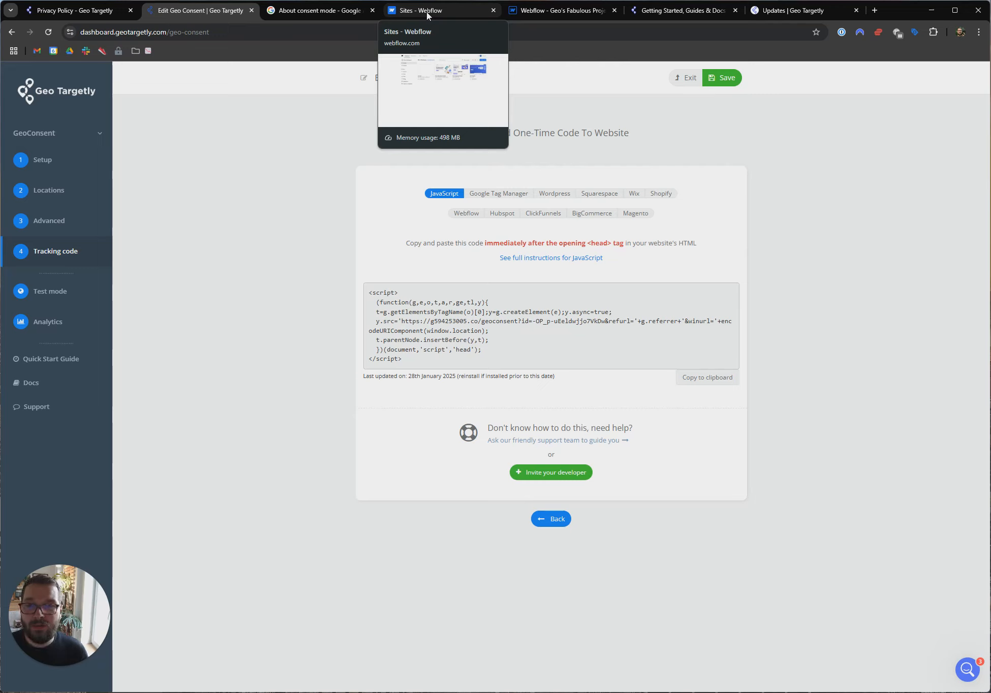
{"action": "left_click", "coordinate": [429, 13]}
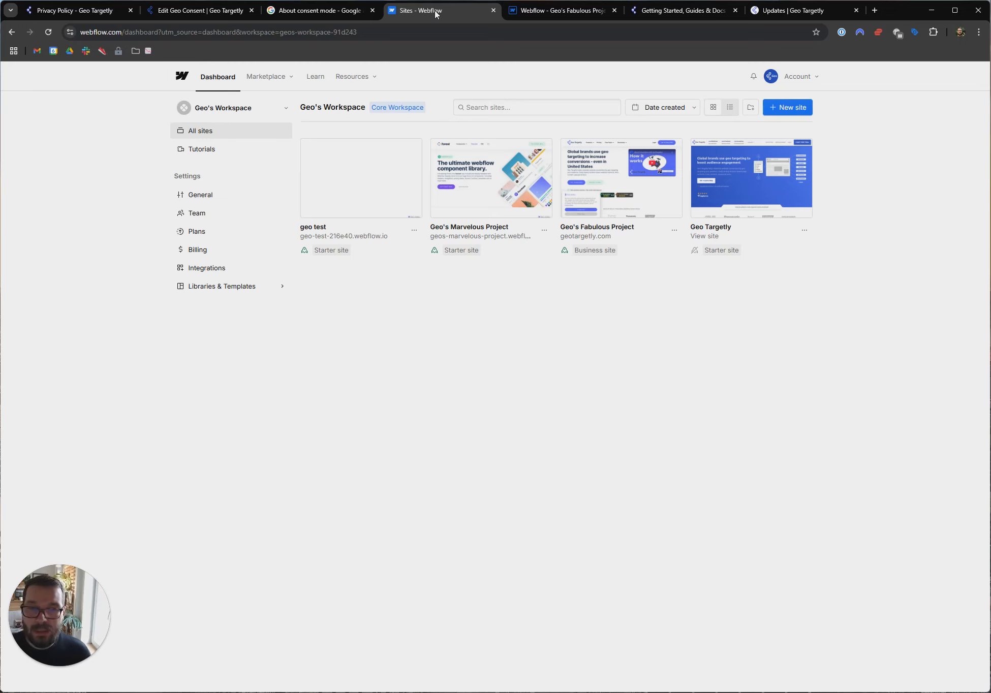
{"action": "mouse_move", "coordinate": [627, 195]}
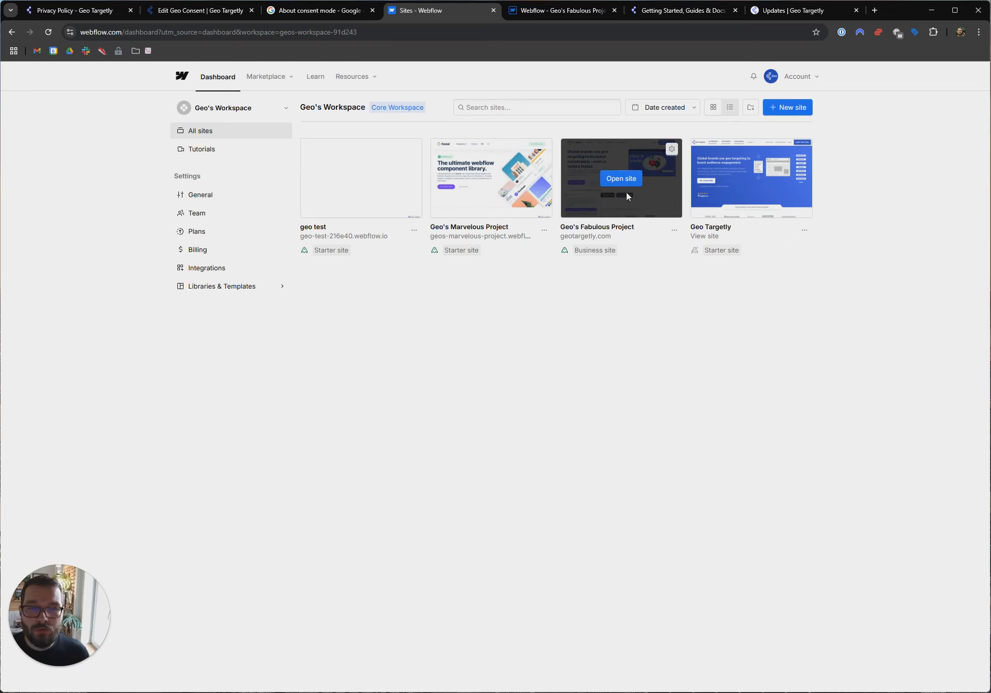
{"action": "left_click", "coordinate": [672, 149]}
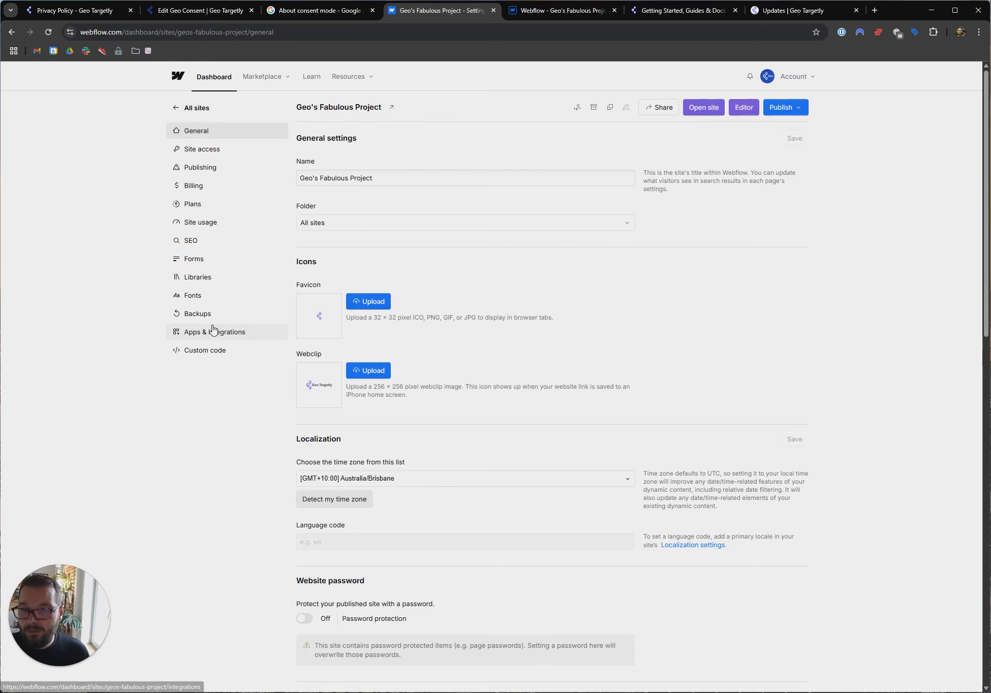
{"action": "left_click", "coordinate": [197, 350]}
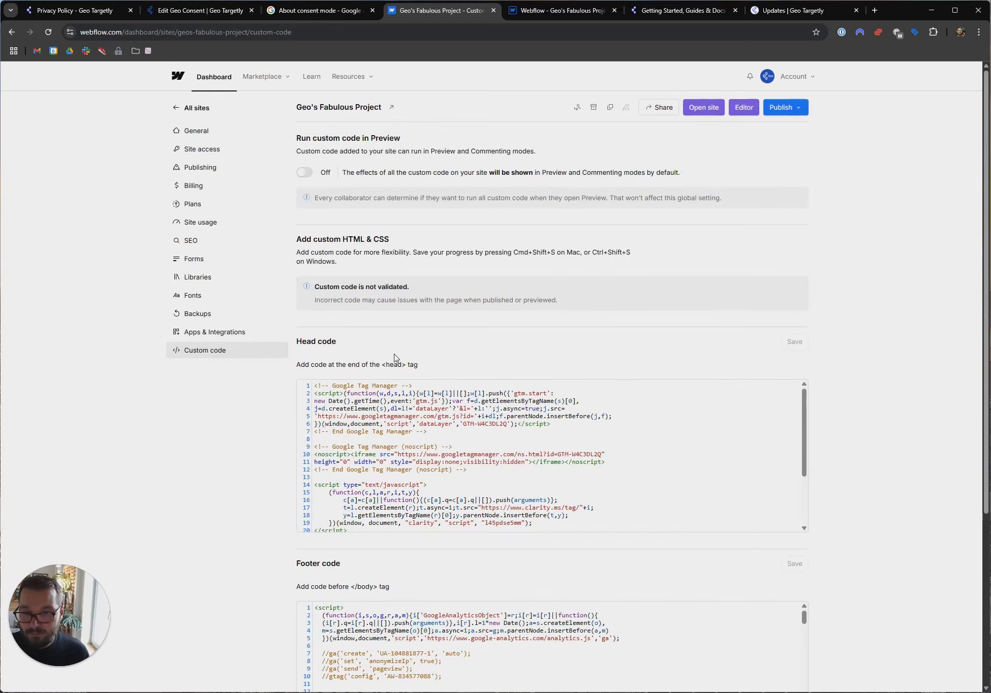
{"action": "scroll", "coordinate": [347, 352], "scroll_direction": "down", "scroll_amount": 4}
- Check Geo Targetly's <head> placement instruction and examine Webflow's head code through to the geoconsent script
{"action": "left_click", "coordinate": [239, 16]}
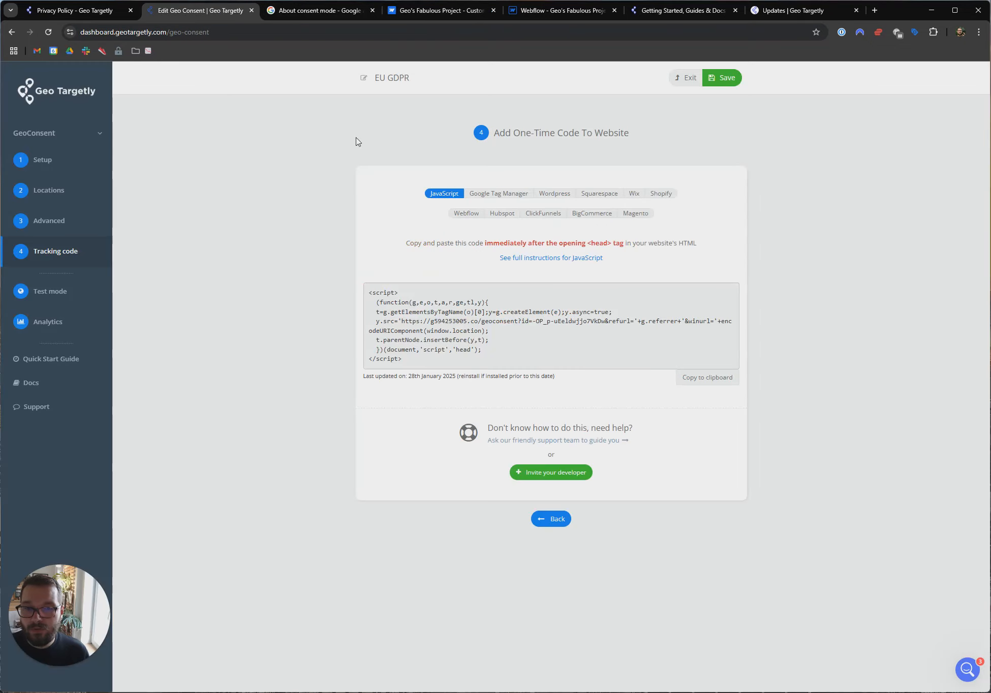
{"action": "left_click_drag", "start_coordinate": [585, 243], "coordinate": [617, 243]}
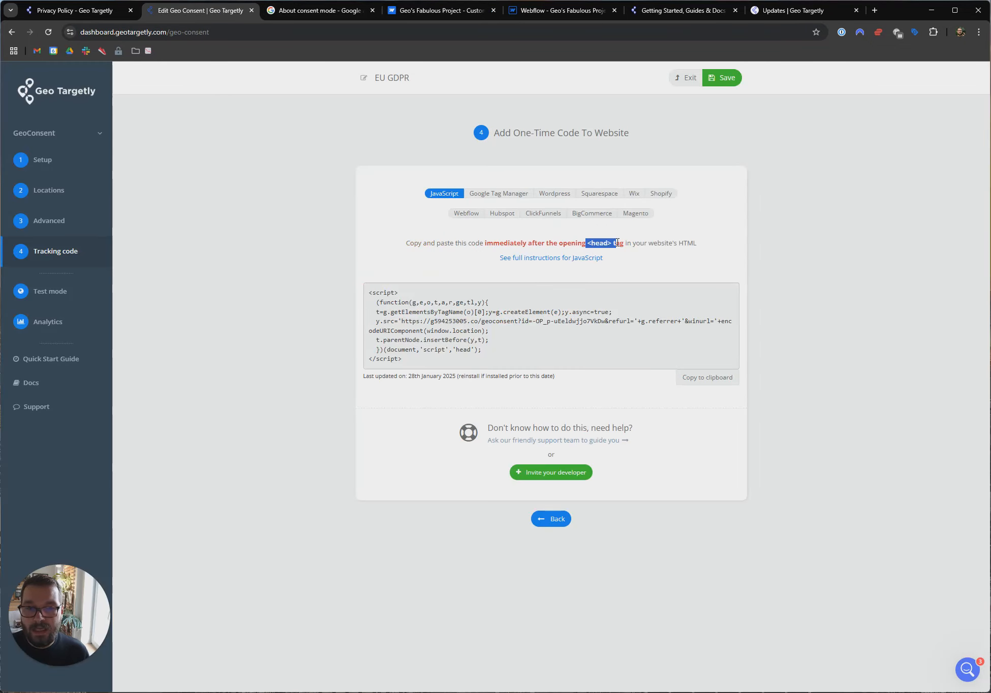
{"action": "left_click", "coordinate": [441, 10]}
{"action": "left_click_drag", "start_coordinate": [383, 196], "coordinate": [410, 272]}
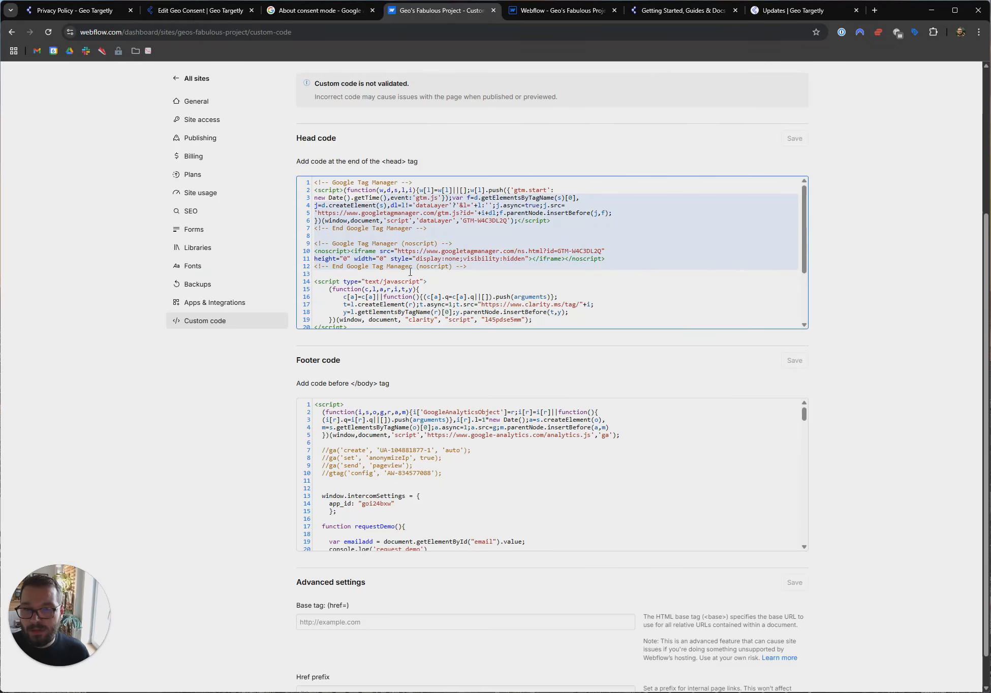
{"action": "left_click", "coordinate": [423, 245]}
{"action": "scroll", "coordinate": [364, 237], "scroll_direction": "down", "scroll_amount": 1}
{"action": "scroll", "coordinate": [363, 237], "scroll_direction": "down", "scroll_amount": 1}
{"action": "scroll", "coordinate": [396, 218], "scroll_direction": "up", "scroll_amount": 2}
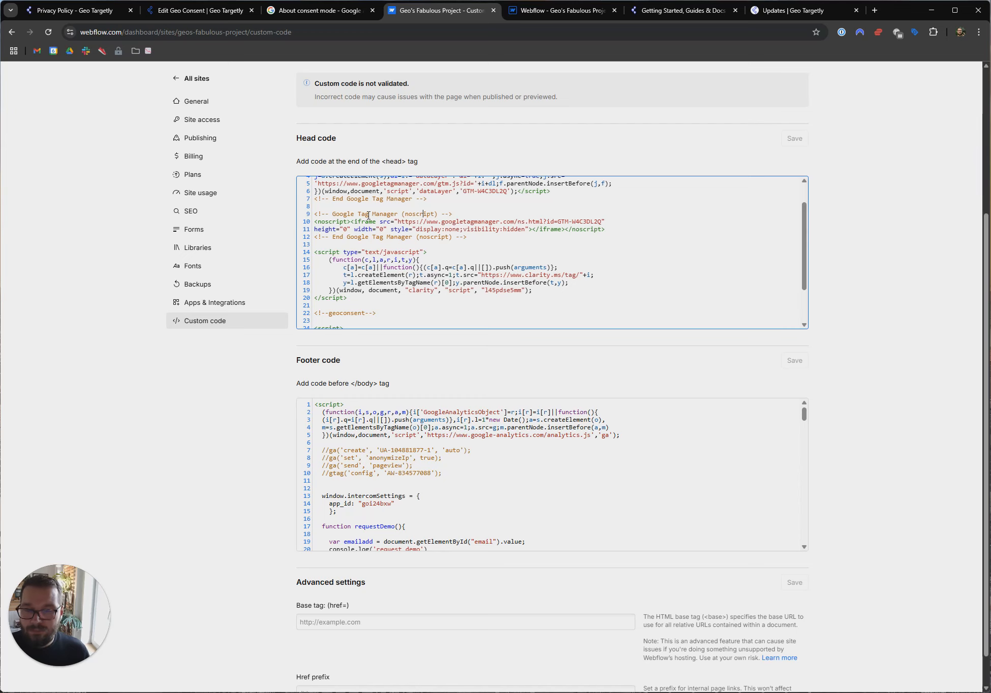
{"action": "scroll", "coordinate": [392, 232], "scroll_direction": "down", "scroll_amount": 3}
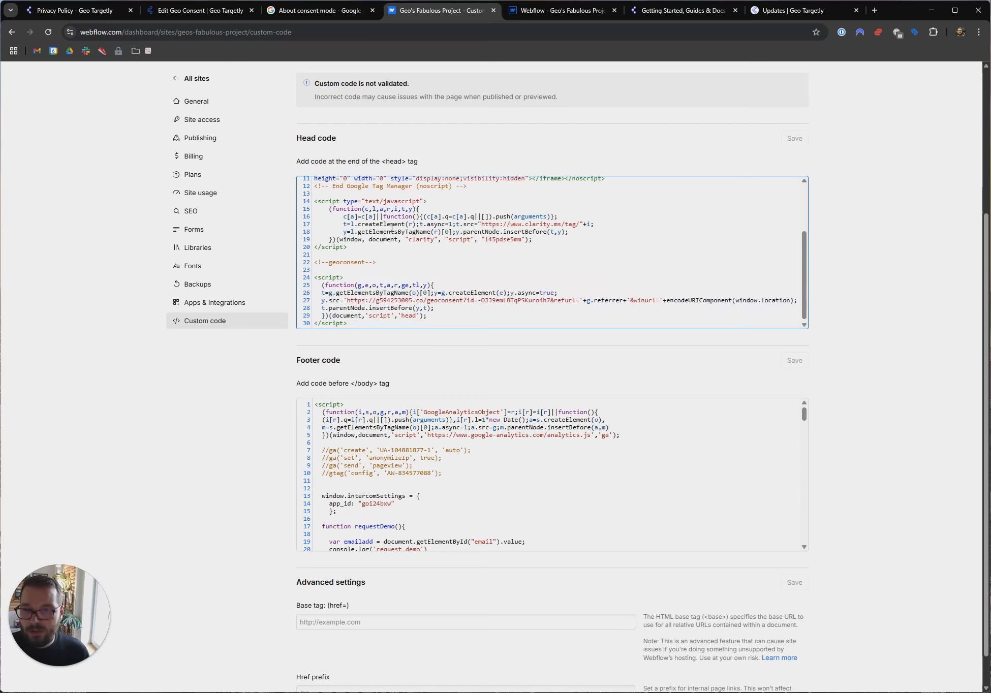
{"action": "scroll", "coordinate": [391, 228], "scroll_direction": "down", "scroll_amount": 2}
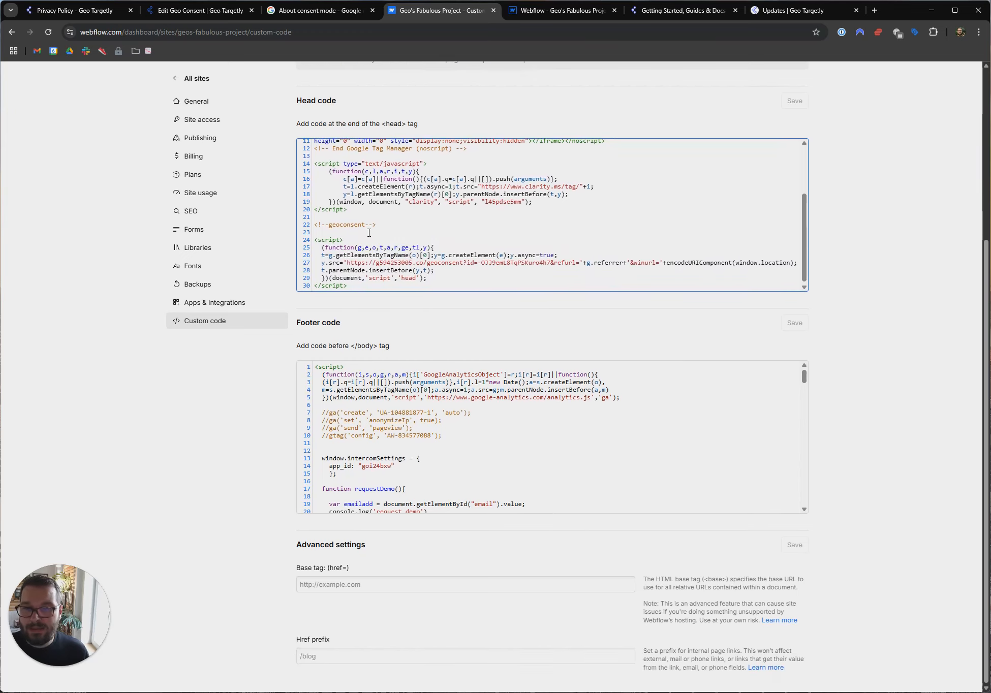
{"action": "left_click_drag", "start_coordinate": [315, 224], "coordinate": [364, 287]}
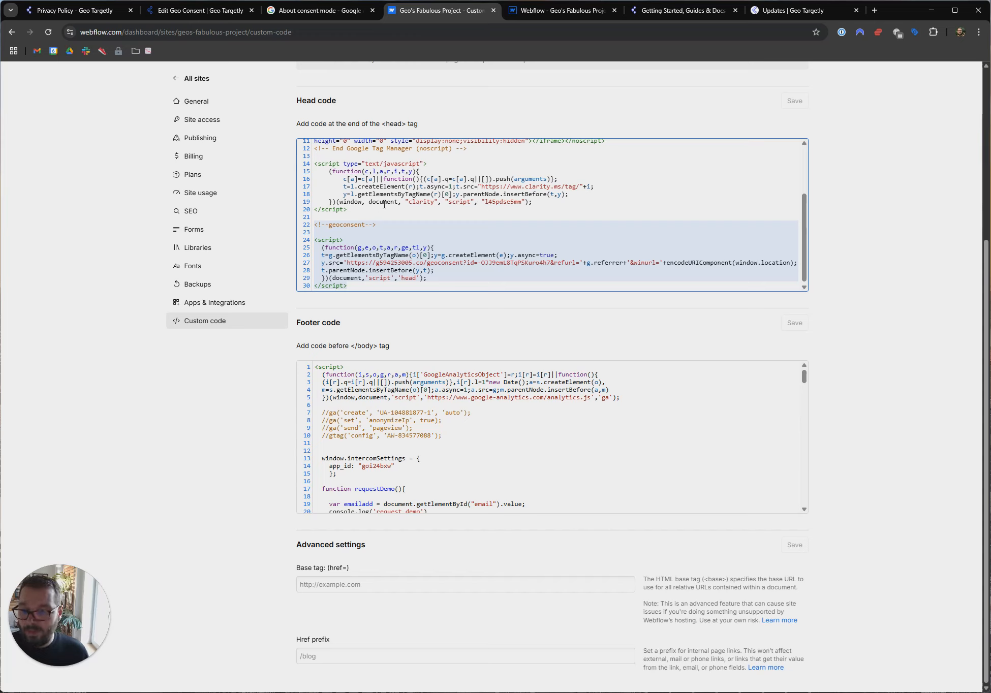
- In the Webflow Designer, open the HTML5 Geolocation API page's settings at its Inside <head> tag custom code
{"action": "left_click", "coordinate": [542, 11]}
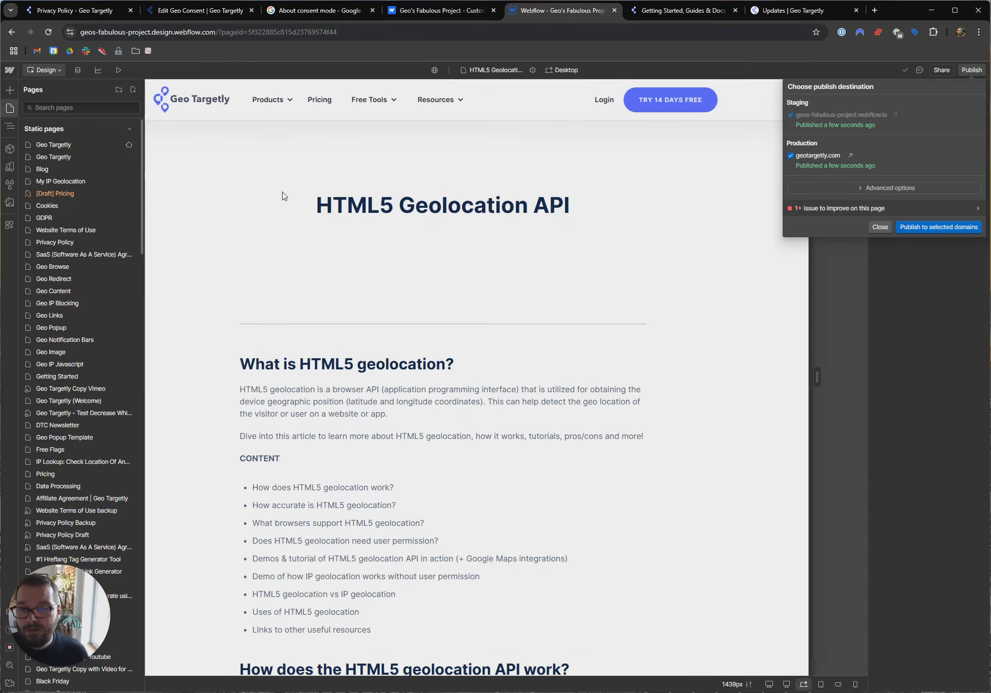
{"action": "left_click", "coordinate": [532, 70]}
{"action": "scroll", "coordinate": [306, 338], "scroll_direction": "down", "scroll_amount": 1}
{"action": "scroll", "coordinate": [307, 340], "scroll_direction": "down", "scroll_amount": 15}
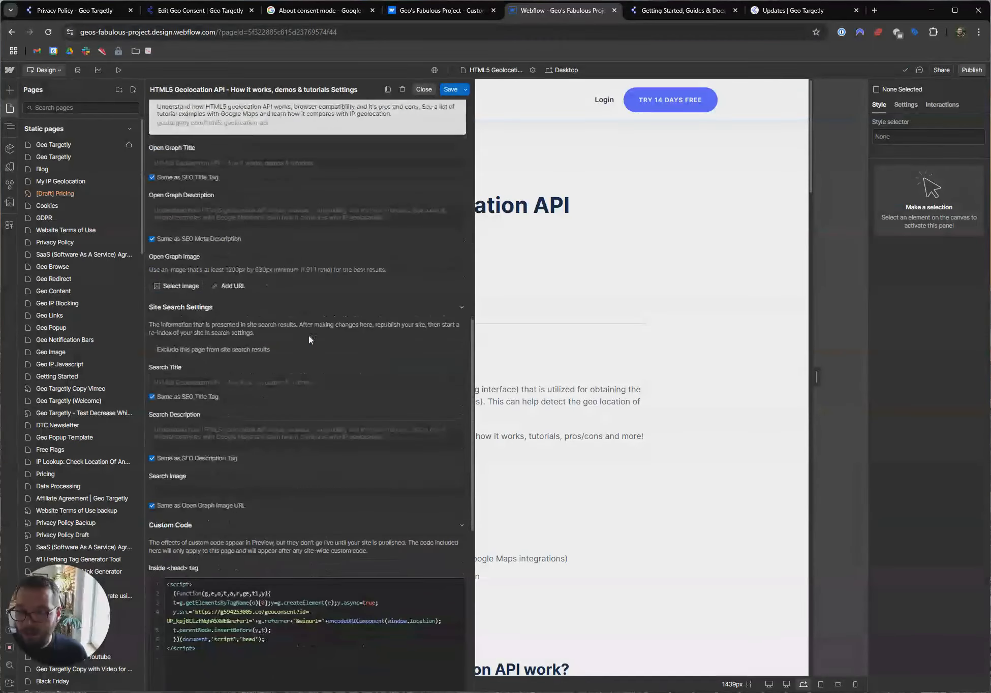
{"action": "scroll", "coordinate": [308, 336], "scroll_direction": "down", "scroll_amount": 2}
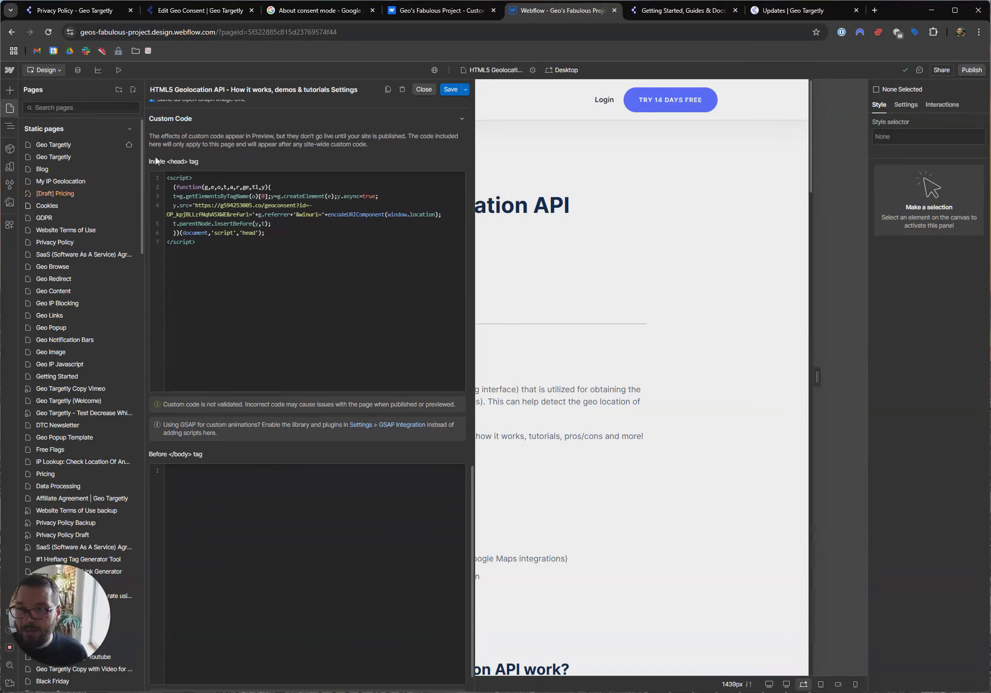
- Examine the script in the page's Inside <head> tag code and highlight "geoconsent" in its URL
{"action": "left_click_drag", "start_coordinate": [199, 263], "coordinate": [159, 170]}
{"action": "left_click", "coordinate": [267, 279]}
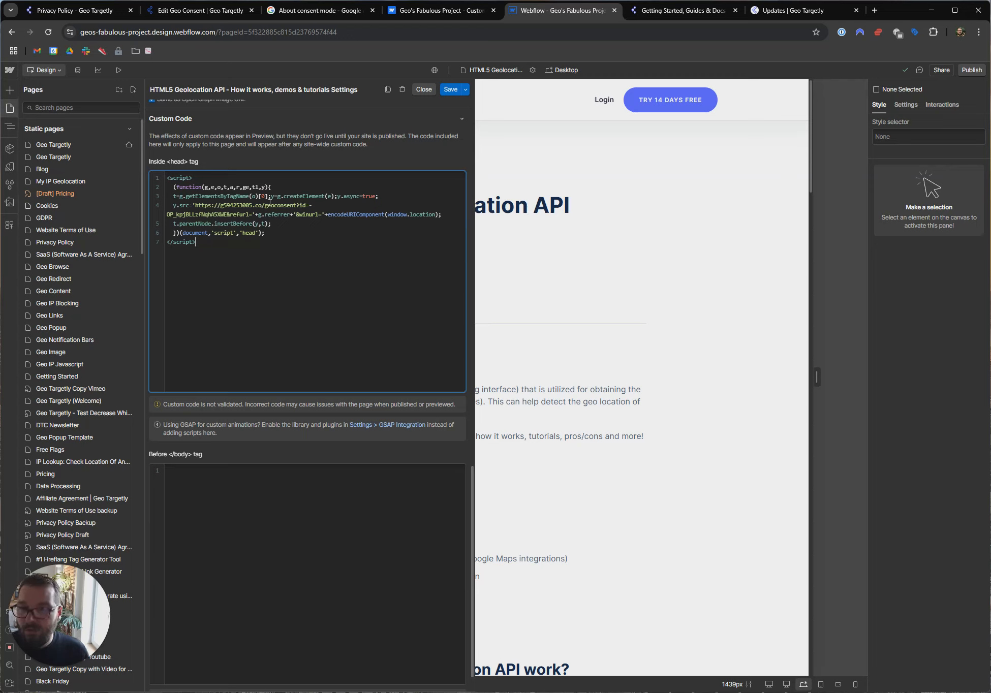
{"action": "left_click_drag", "start_coordinate": [264, 206], "coordinate": [297, 208]}
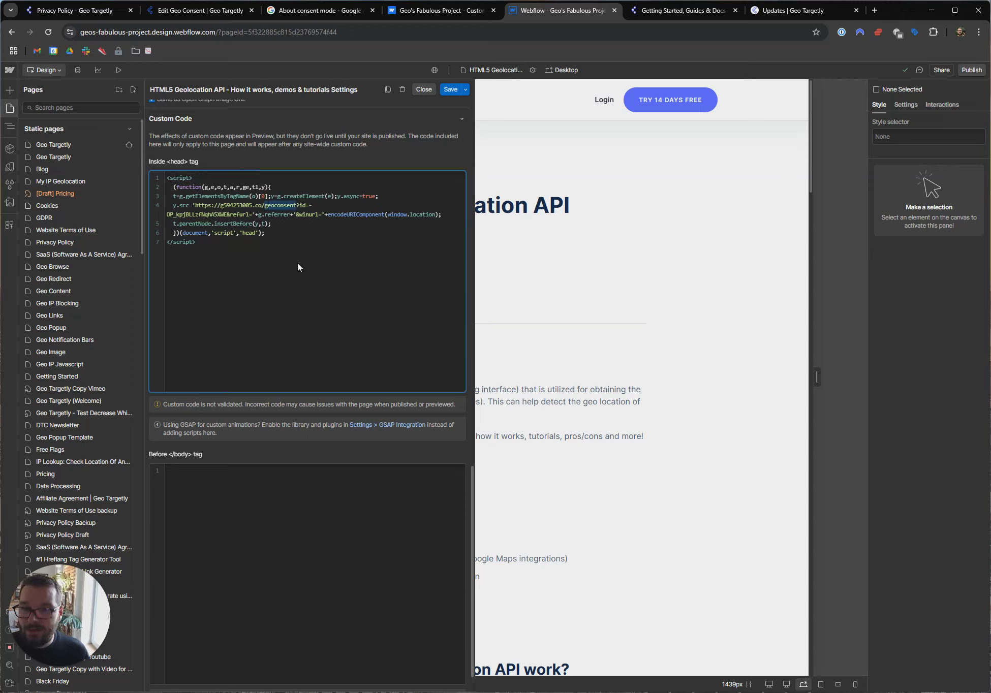
- Save the HTML5 Geolocation API page's settings with the geoconsent script and open the site's publish options
{"action": "left_click_drag", "start_coordinate": [199, 247], "coordinate": [163, 174]}
{"action": "left_click", "coordinate": [445, 90]}
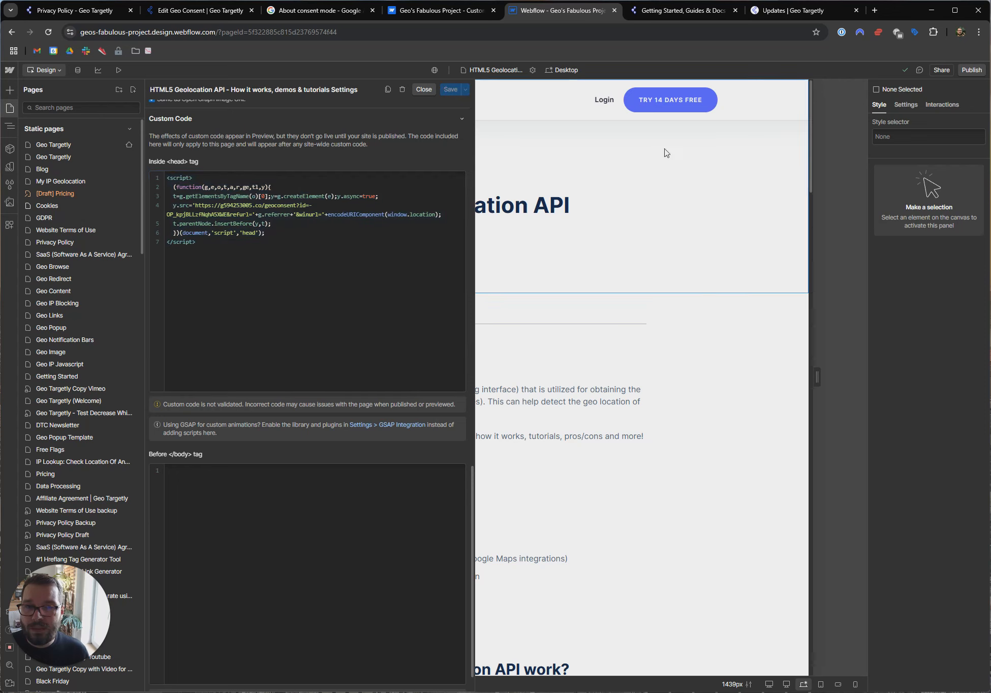
{"action": "left_click", "coordinate": [972, 69]}
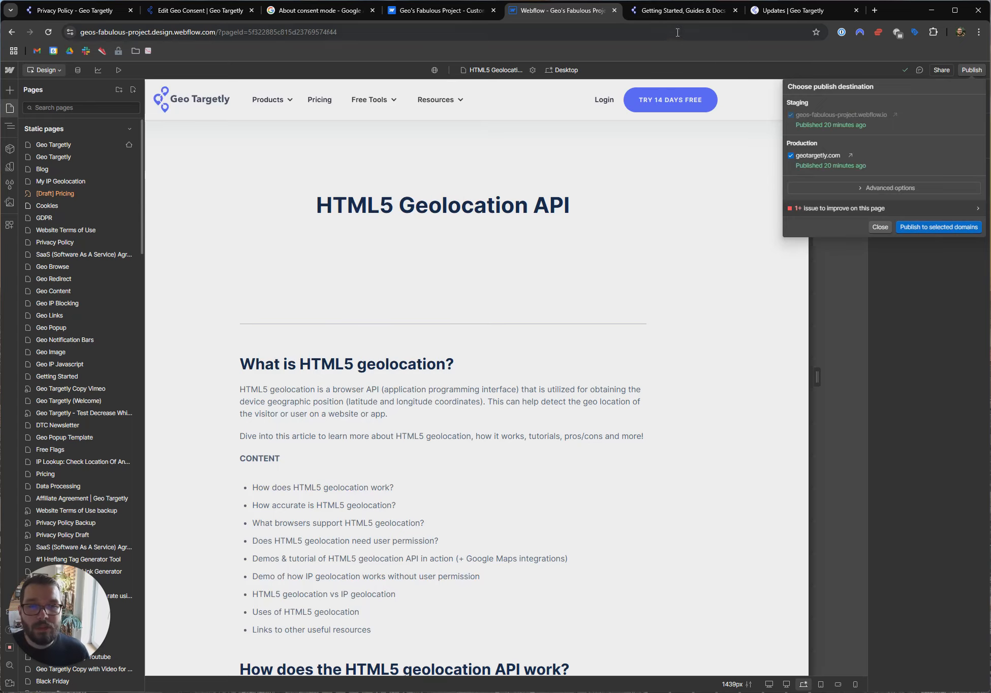
- Switch to the live Geo Targetly site and open its HTML5 Geolocation page from the Privacy Policy page's footer
{"action": "left_click", "coordinate": [671, 12]}
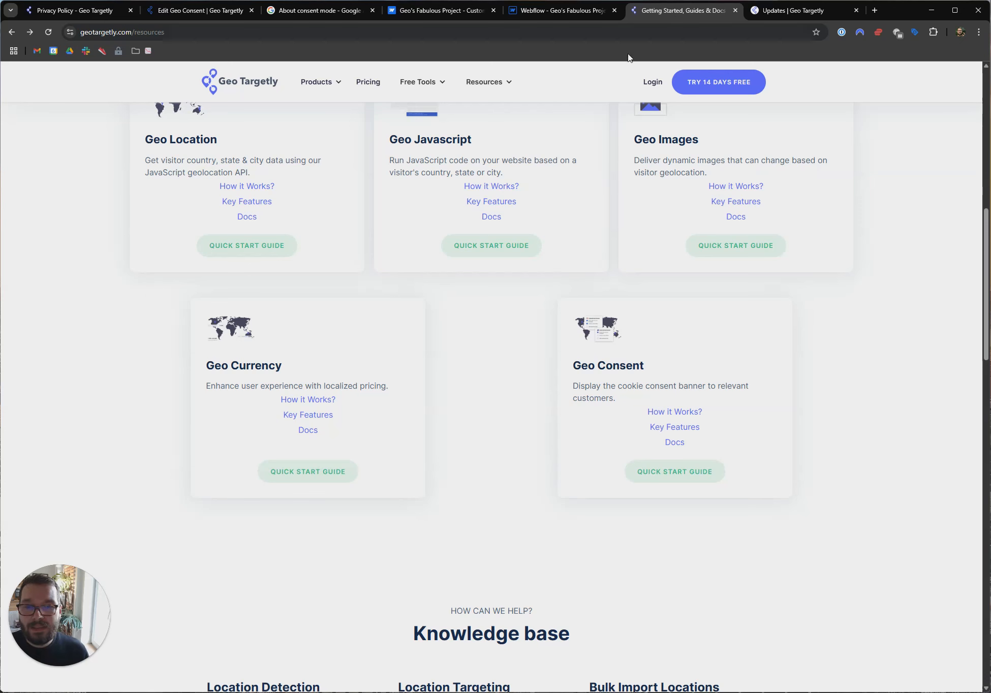
{"action": "left_click", "coordinate": [89, 11]}
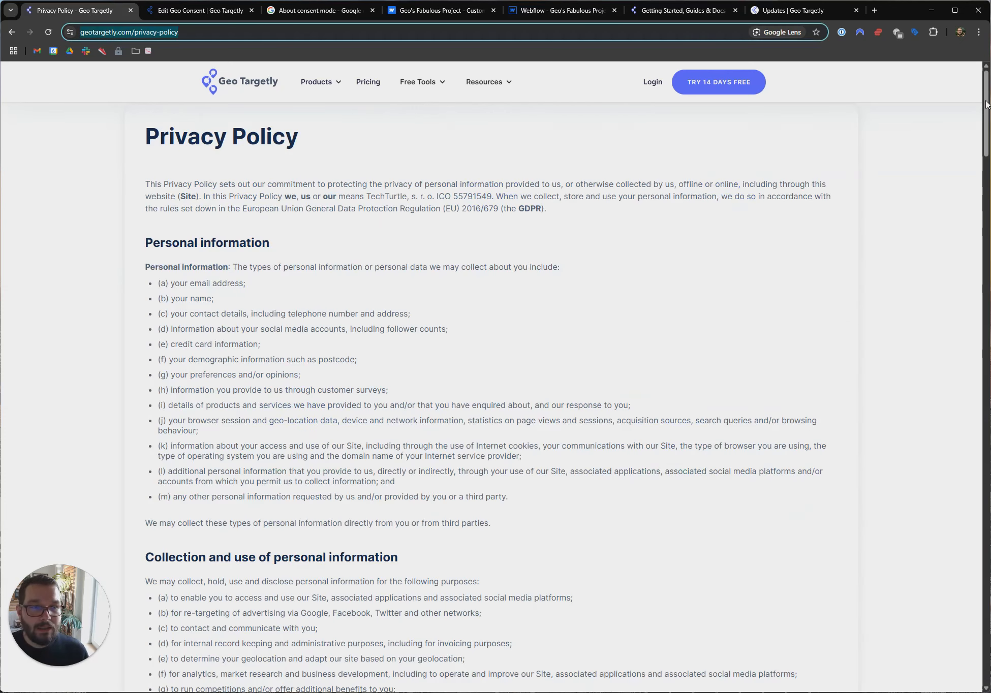
{"action": "scroll", "coordinate": [491, 356], "scroll_direction": "down", "scroll_amount": 10}
{"action": "scroll", "coordinate": [528, 564], "scroll_direction": "down", "scroll_amount": 10}
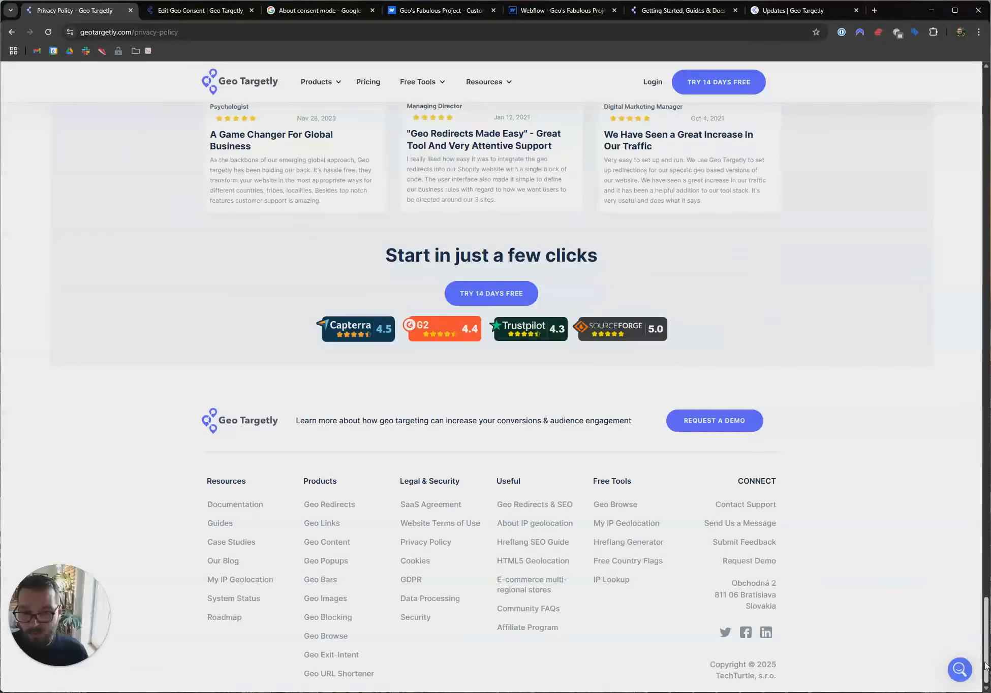
{"action": "left_click", "coordinate": [528, 561]}
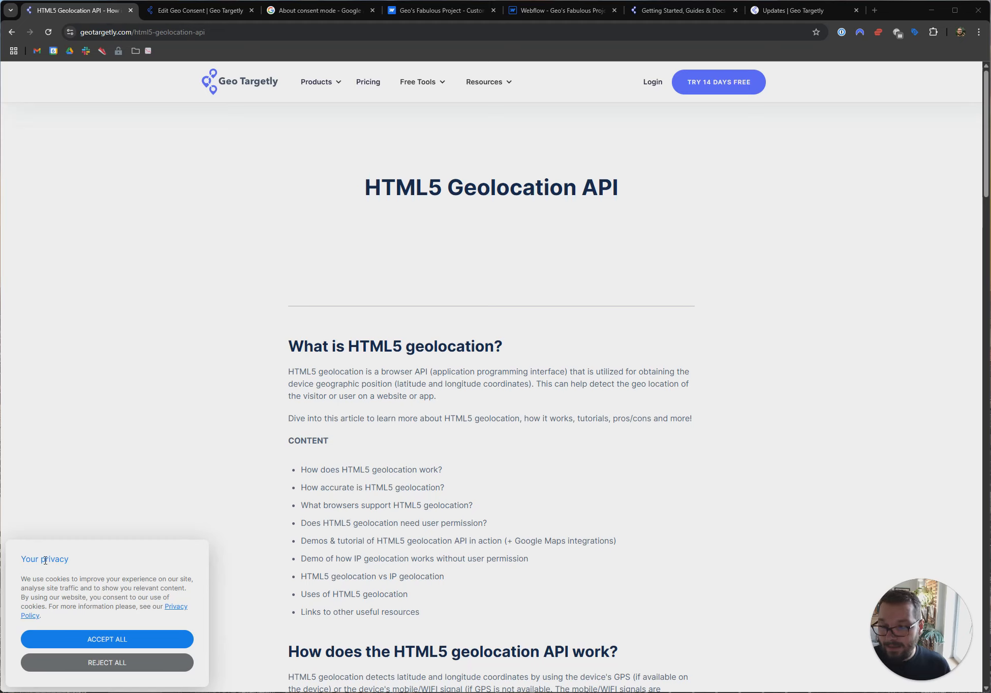
- Check the "Your privacy" cookie banner on the live page, accept all cookies and reload the page
{"action": "left_click_drag", "start_coordinate": [69, 559], "coordinate": [24, 567]}
{"action": "left_click", "coordinate": [24, 568]}
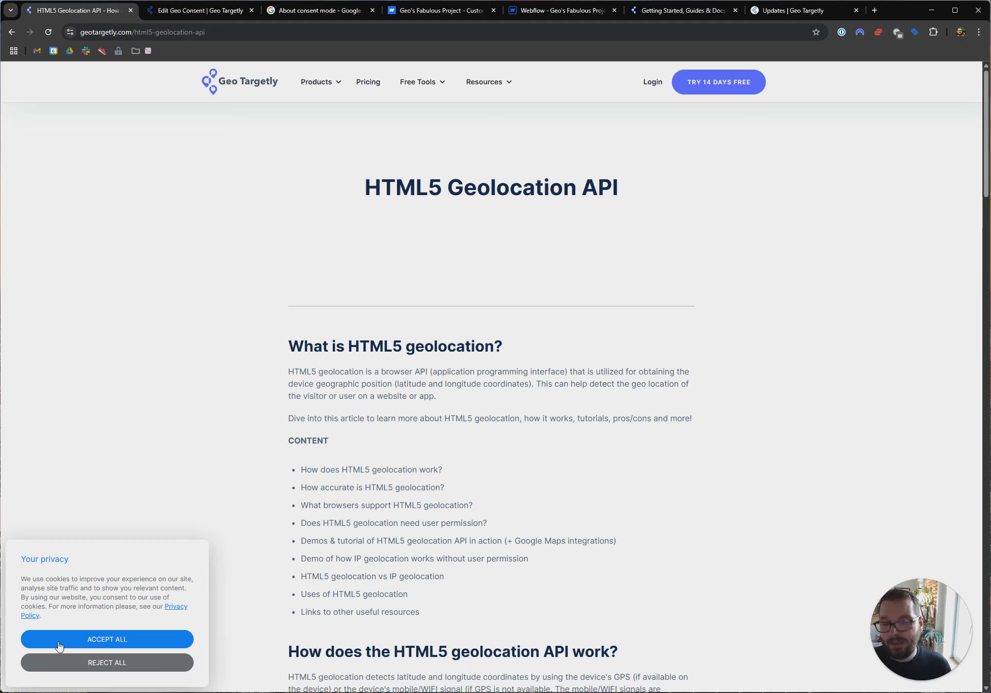
{"action": "left_click", "coordinate": [145, 646]}
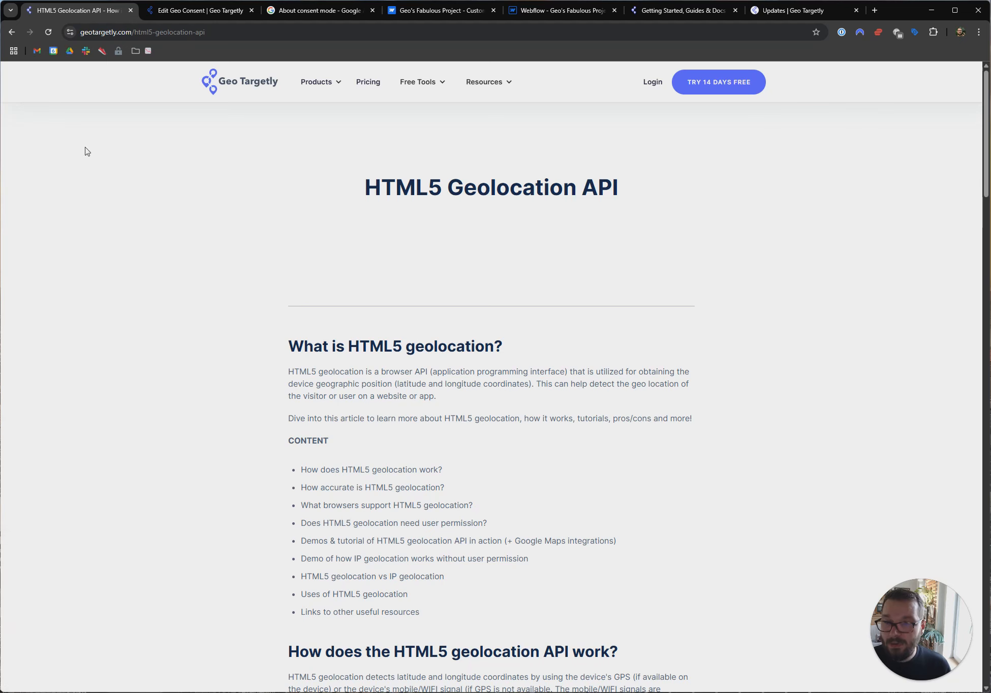
{"action": "left_click", "coordinate": [48, 34]}
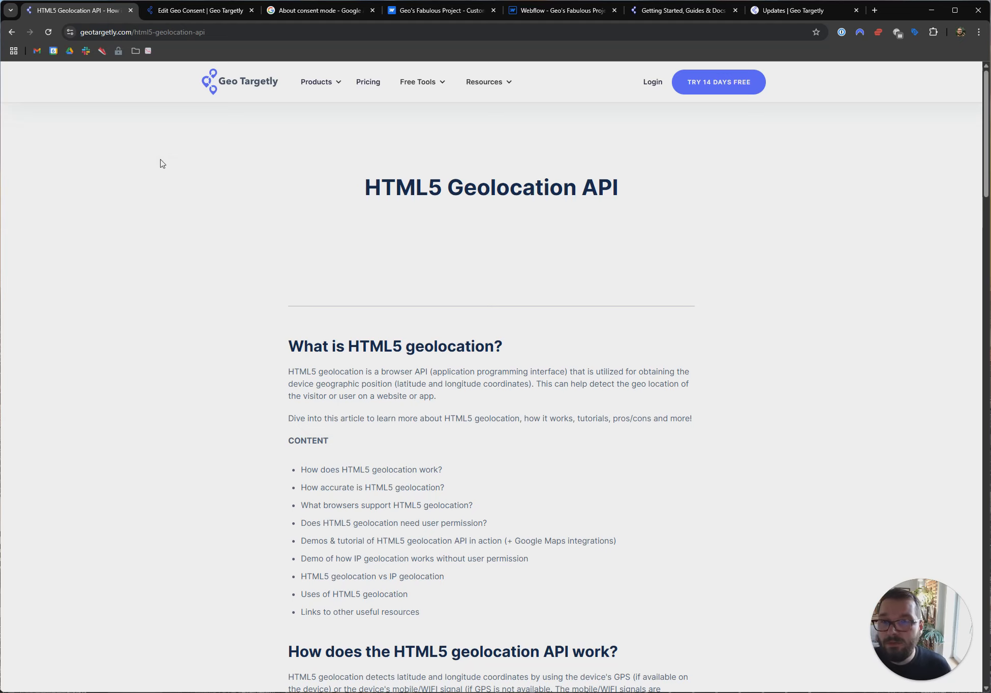
- Exit the EU GDPR editor in the Geo Targetly dashboard and check the pageviews remaining in the subscription
{"action": "left_click", "coordinate": [172, 11]}
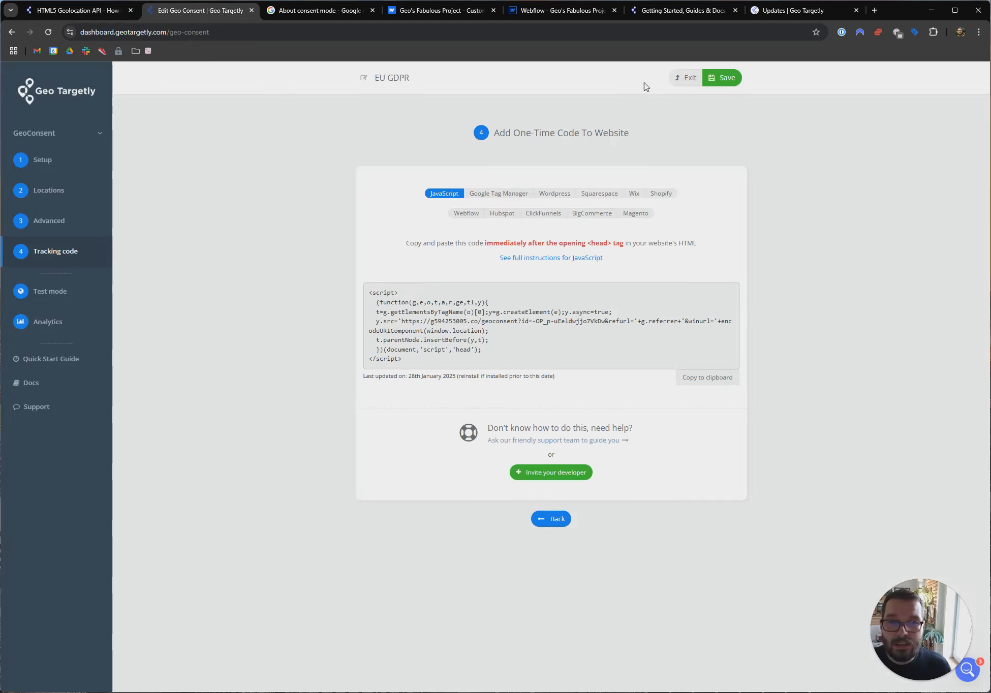
{"action": "left_click", "coordinate": [683, 78]}
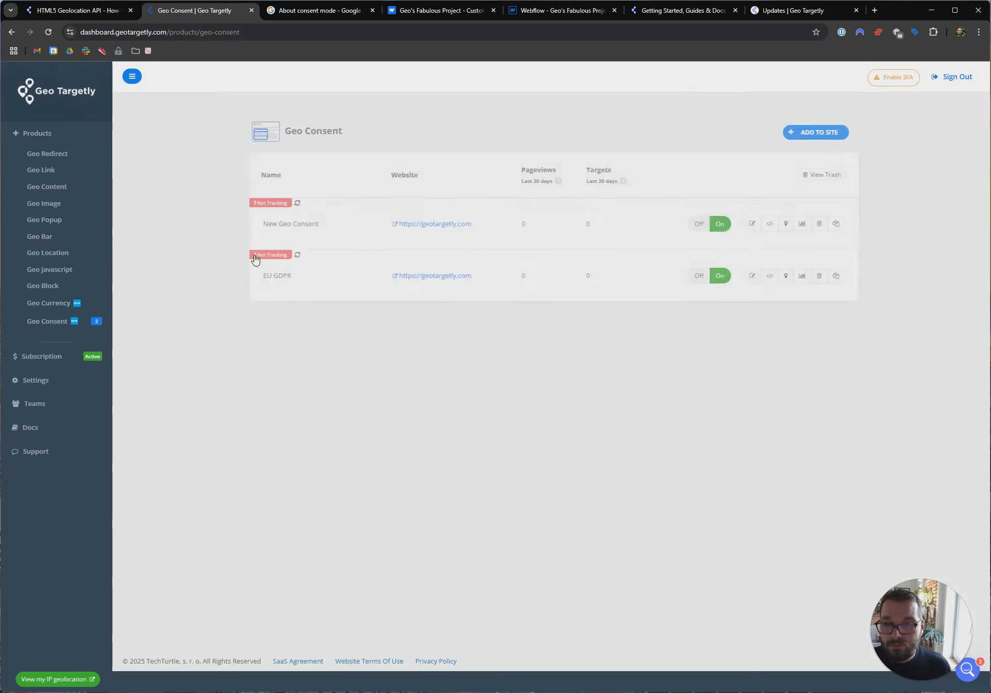
{"action": "left_click", "coordinate": [46, 359]}
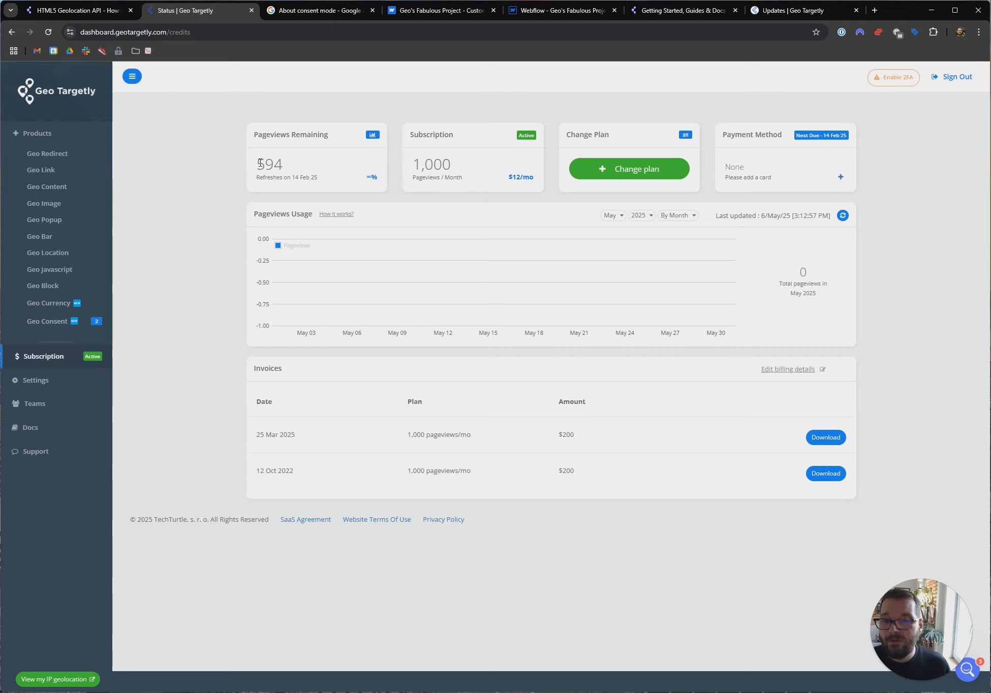
{"action": "double_click", "coordinate": [283, 163]}
{"action": "left_click", "coordinate": [286, 166]}
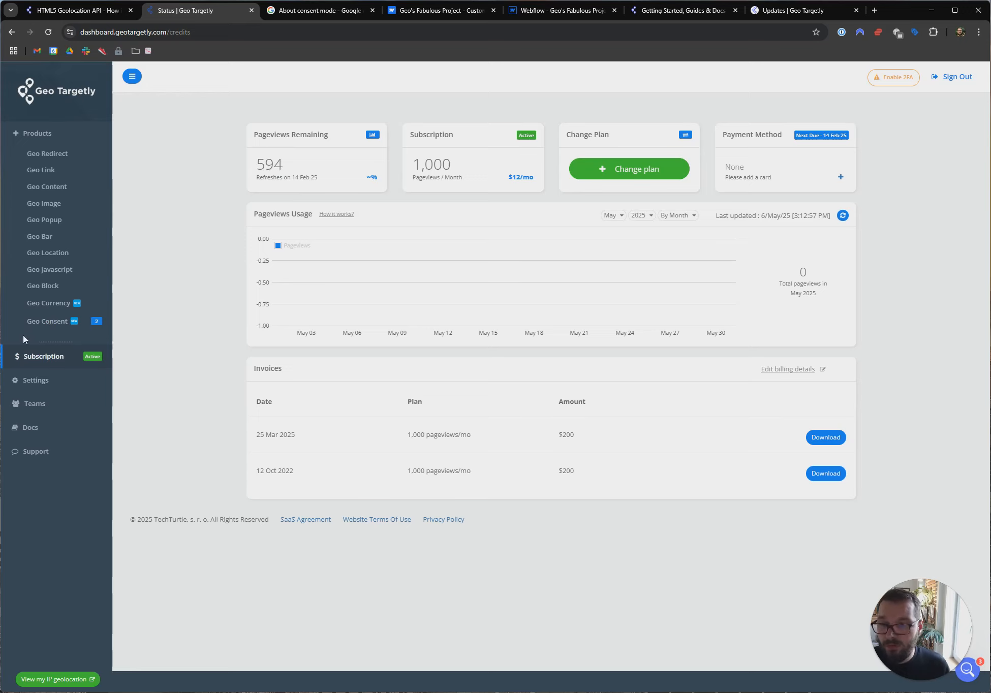
- Refresh New Geo Consent's tracking status in the Geo Consent list and check its pageviews, targets and EU GDPR's tracking warning
{"action": "left_click", "coordinate": [36, 325]}
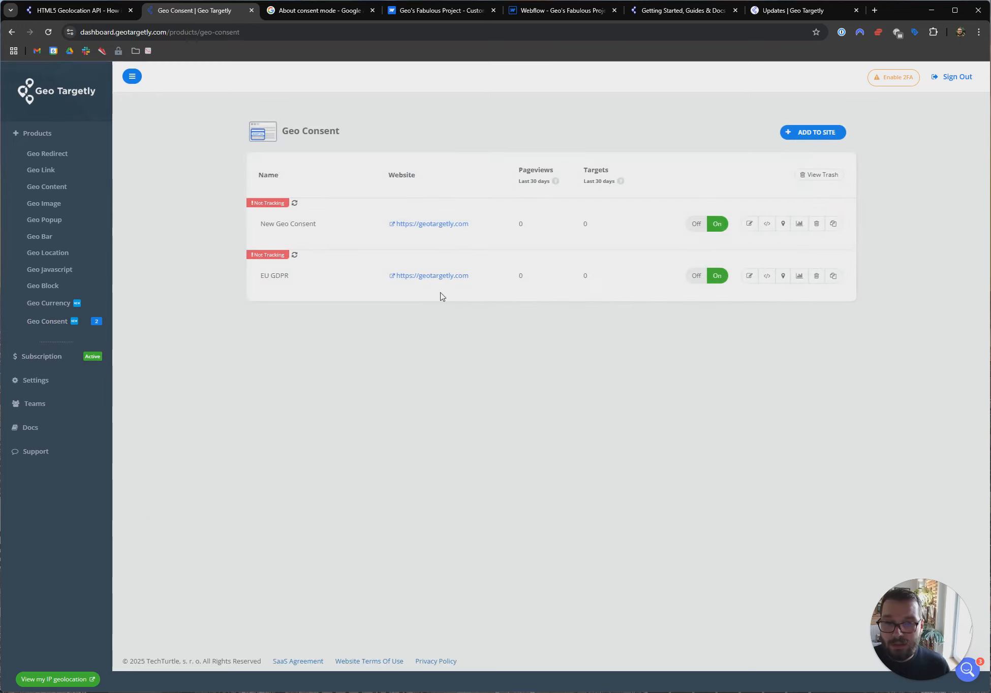
{"action": "left_click", "coordinate": [294, 203]}
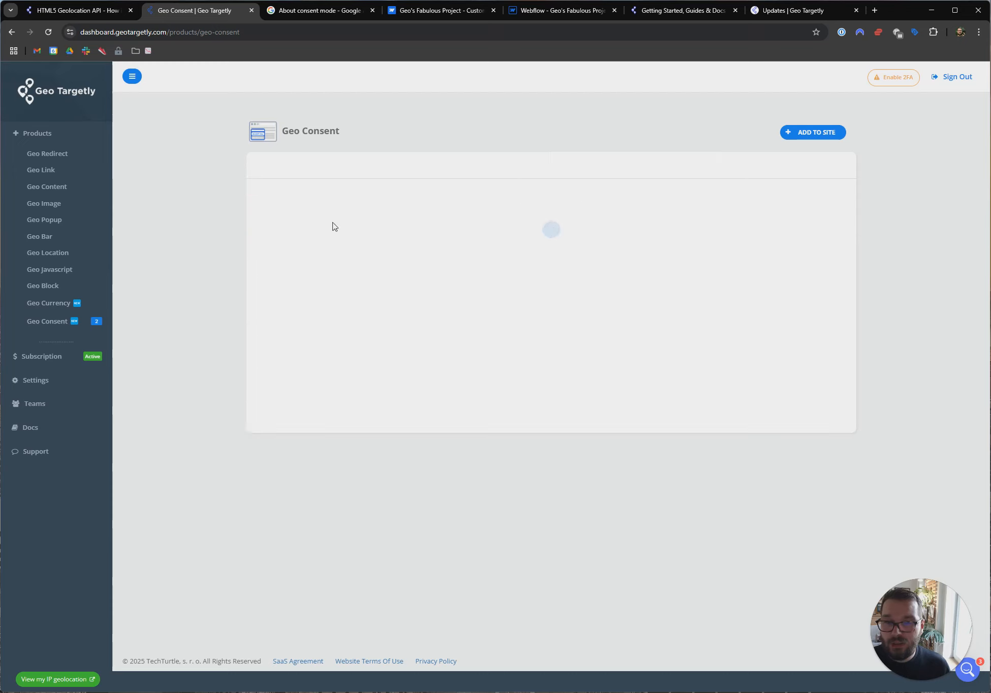
{"action": "left_click_drag", "start_coordinate": [513, 226], "coordinate": [591, 228]}
{"action": "left_click", "coordinate": [589, 227]}
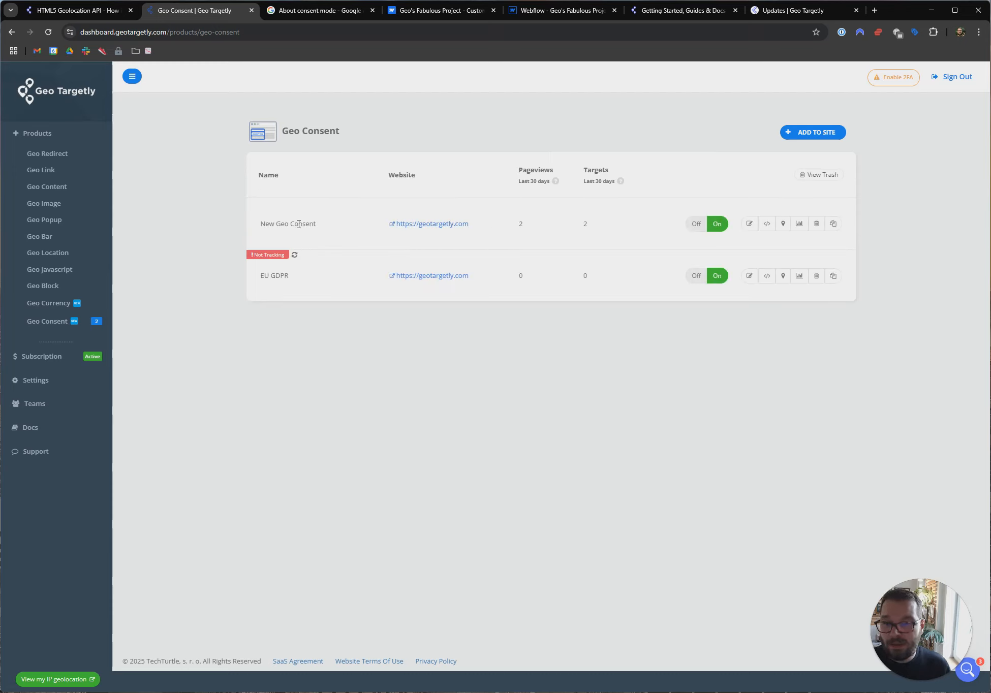
{"action": "left_click_drag", "start_coordinate": [516, 224], "coordinate": [605, 224]}
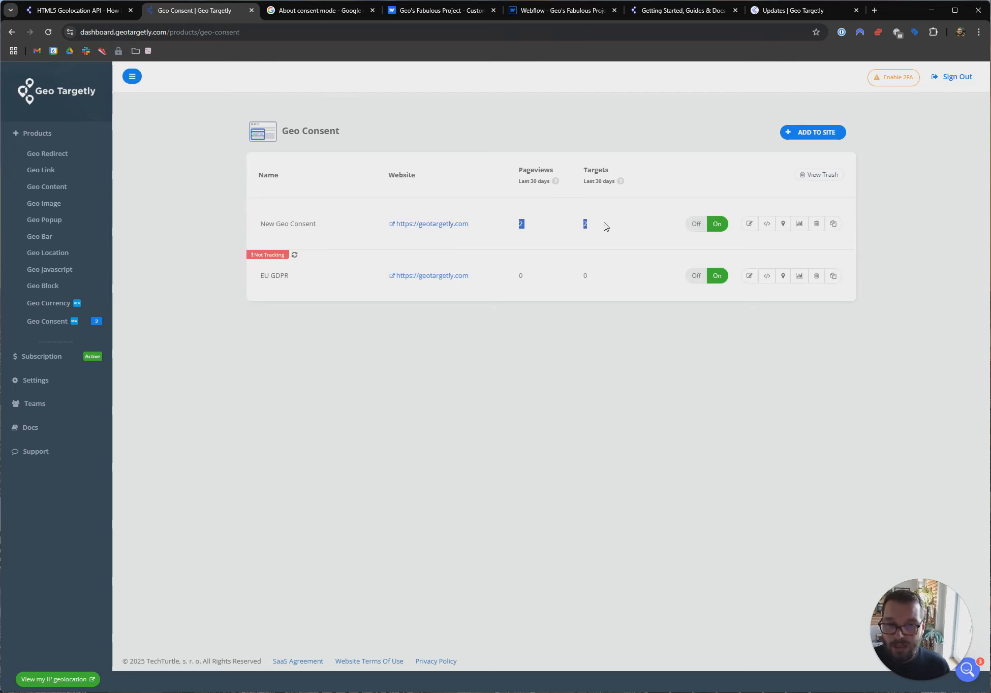
{"action": "left_click", "coordinate": [605, 225]}
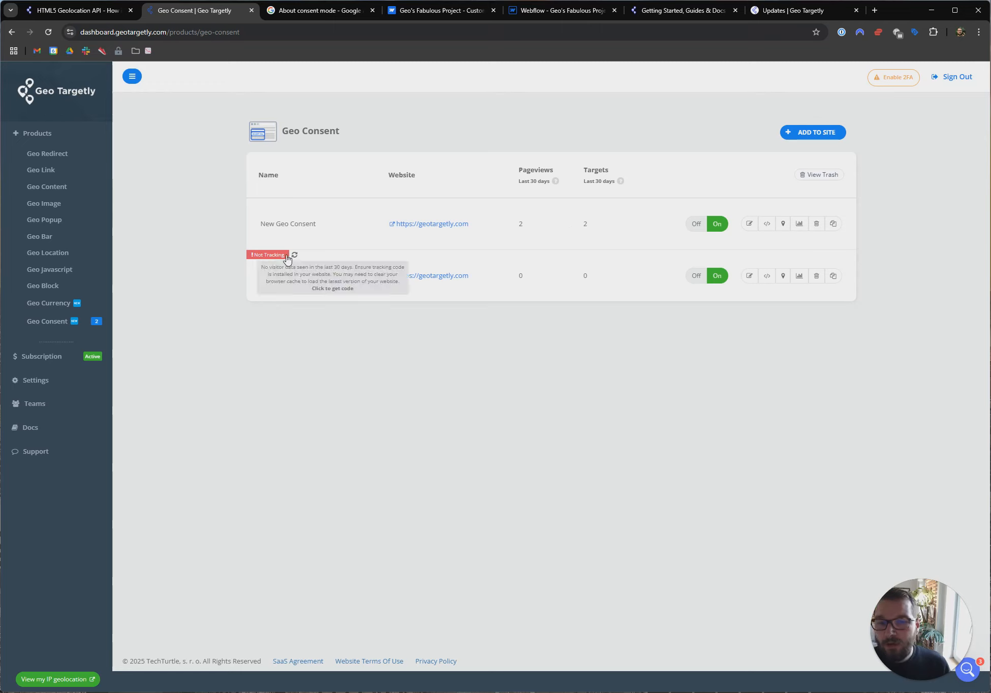
{"action": "mouse_move", "coordinate": [260, 259]}
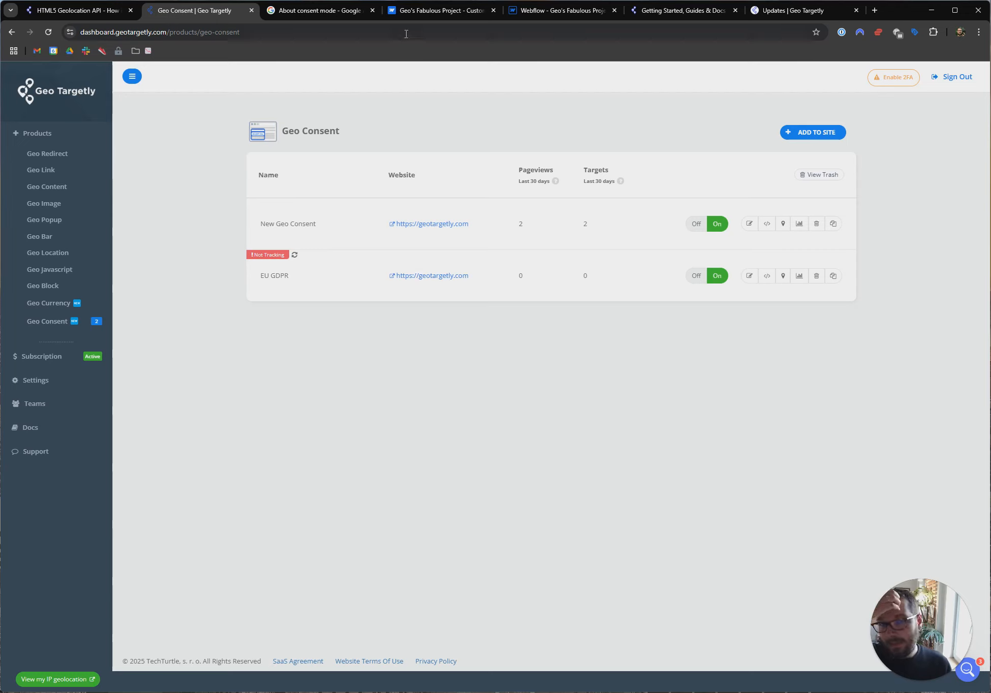
- Open New Geo Consent's tracking code, and inspect the live HTML5 Geolocation API page's network requests in the developer tools
{"action": "left_click", "coordinate": [770, 227]}
{"action": "left_click", "coordinate": [86, 13]}
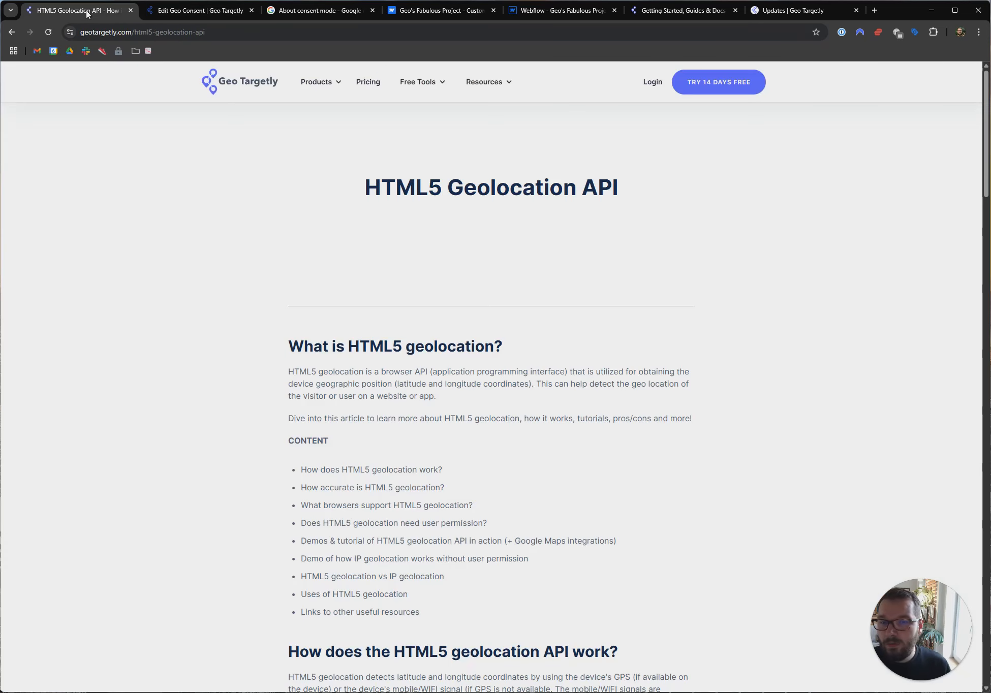
{"action": "right_click", "coordinate": [179, 232]}
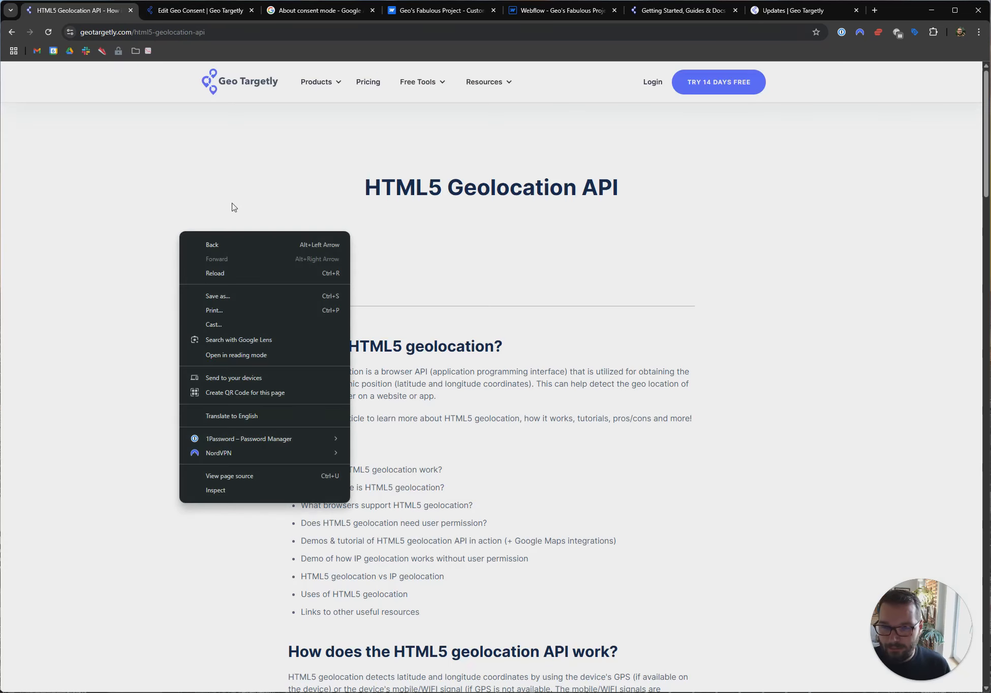
{"action": "left_click", "coordinate": [205, 490]}
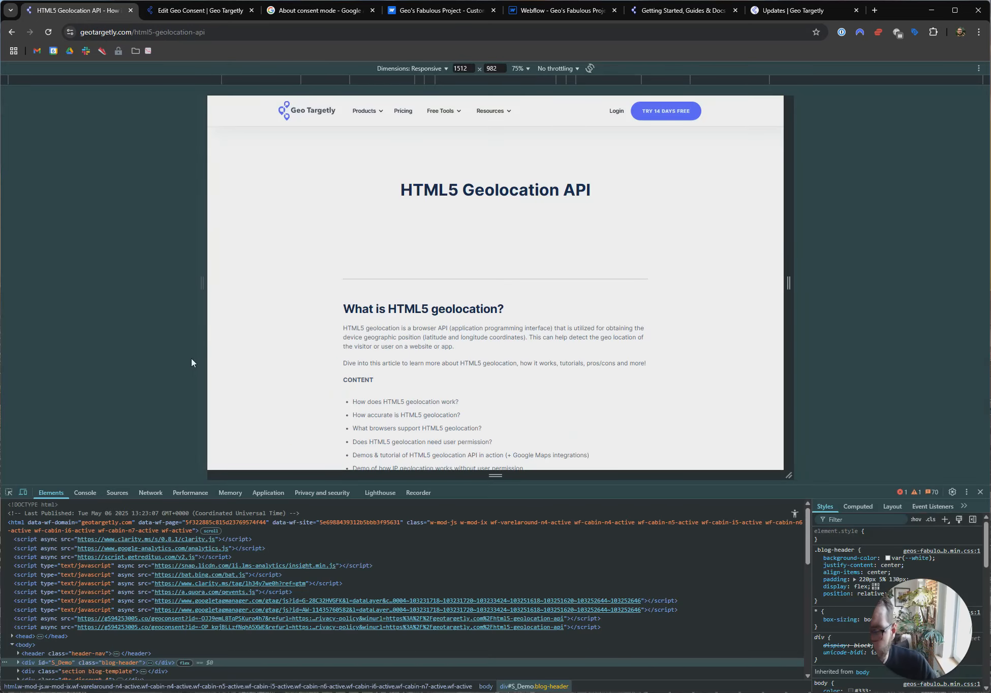
{"action": "left_click", "coordinate": [149, 493]}
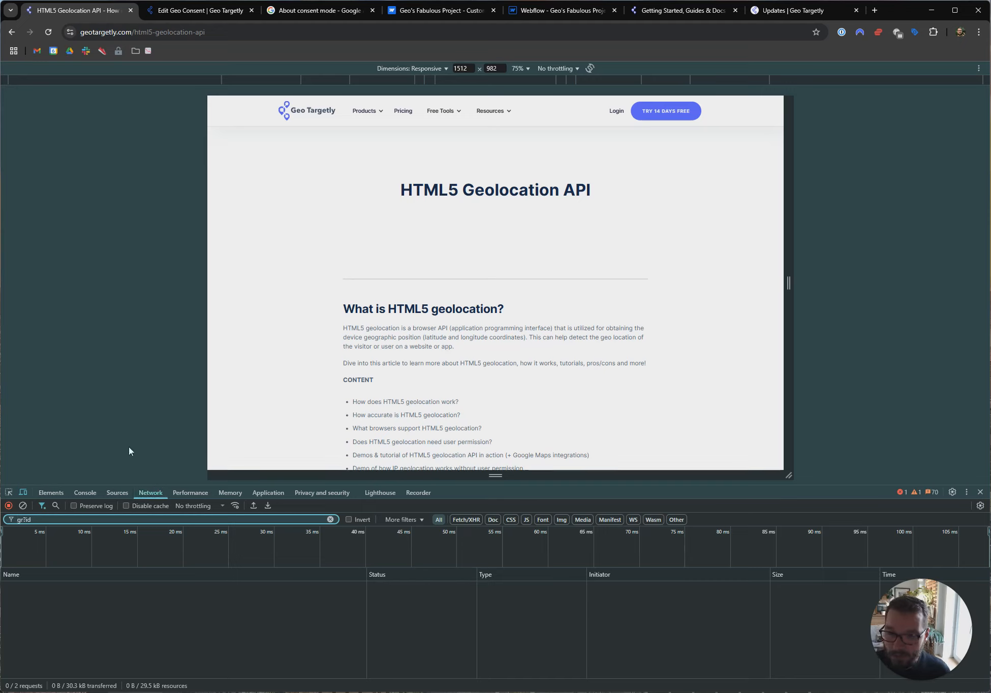
- Filter the network requests by "gecon" and reload the live page
{"action": "key", "text": "ctrl+a"}
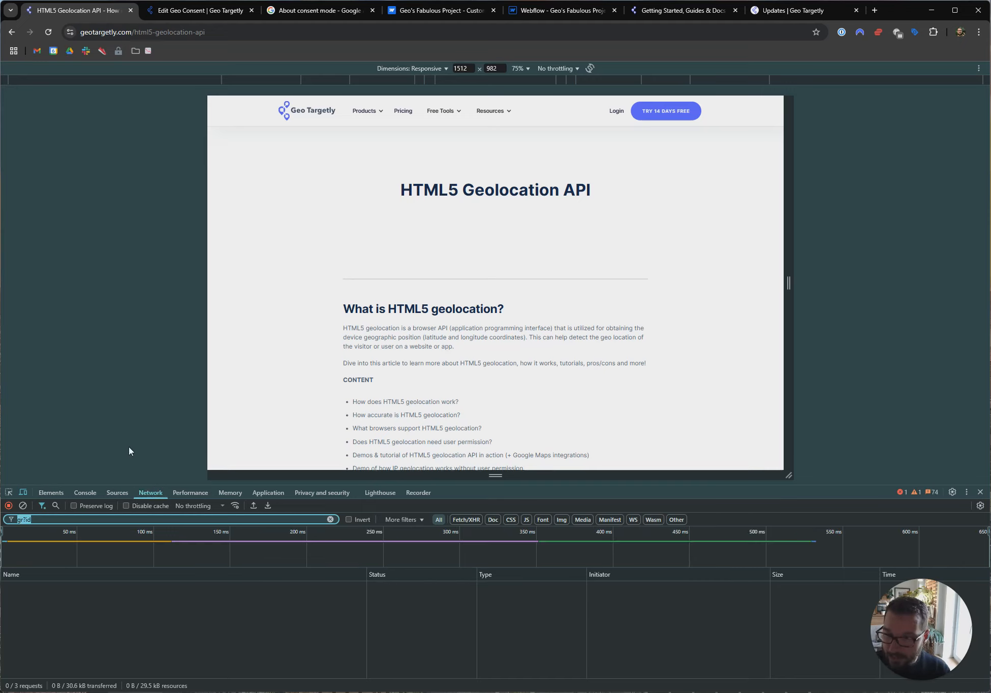
{"action": "type", "text": "gecon"}
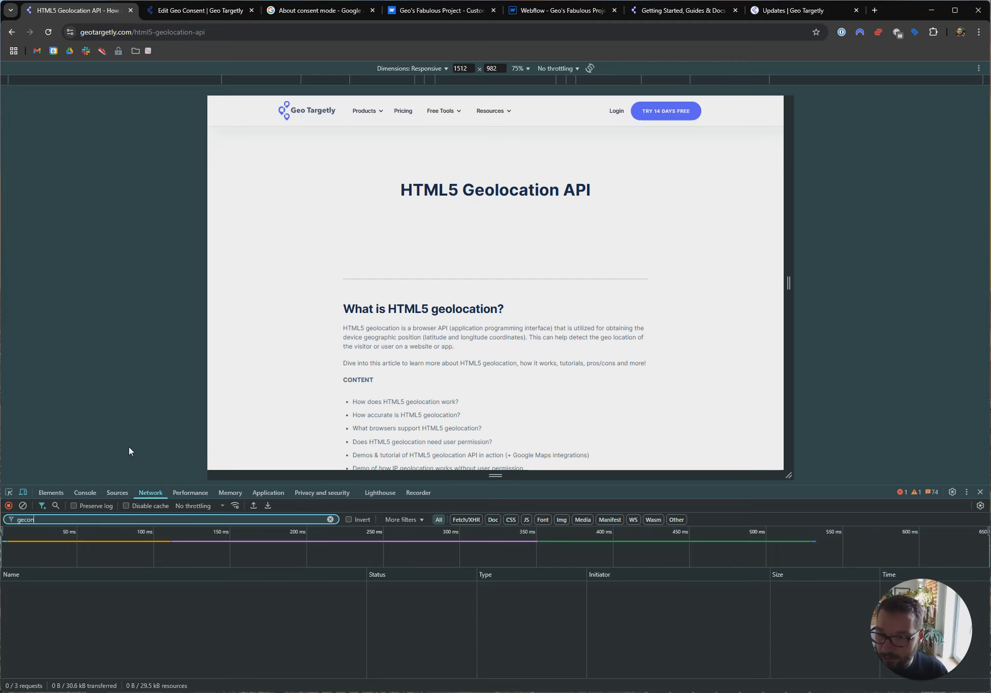
{"action": "left_click", "coordinate": [48, 32]}
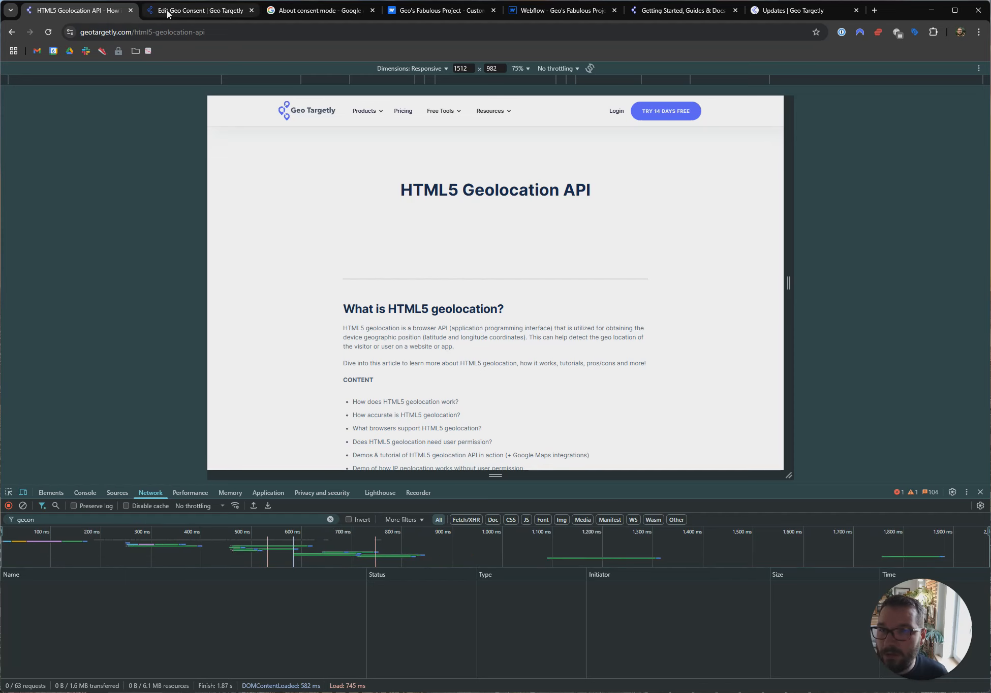
- Copy "geoconsent?id" from New Geo Consent's tracking code and filter the live page's network requests by it
{"action": "left_click", "coordinate": [201, 10]}
{"action": "double_click", "coordinate": [503, 325]}
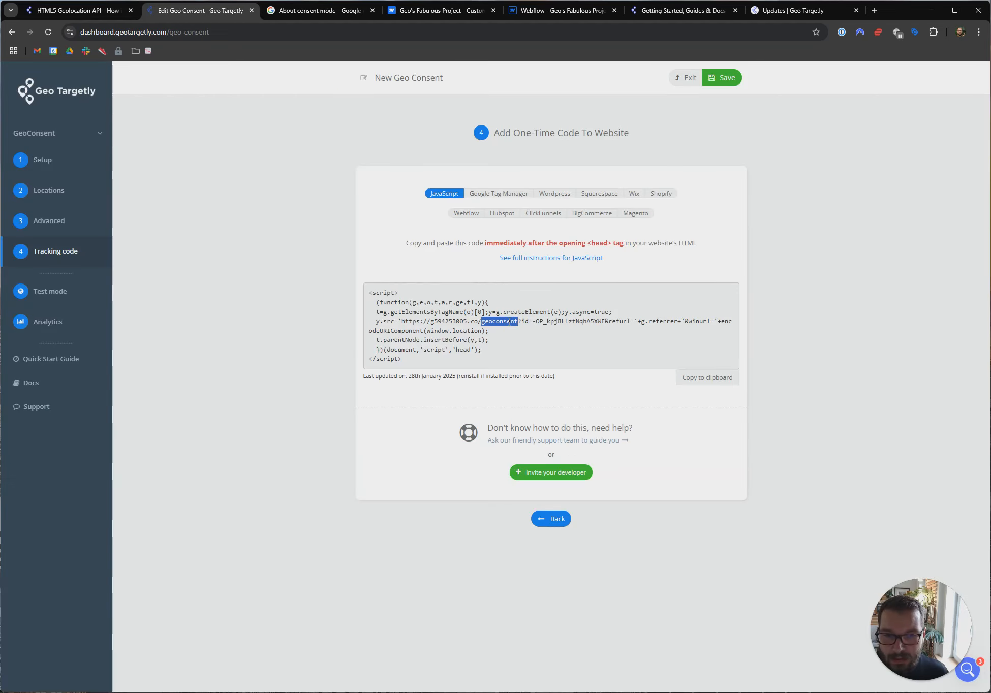
{"action": "left_click", "coordinate": [485, 321]}
{"action": "left_click_drag", "start_coordinate": [484, 321], "coordinate": [527, 321]}
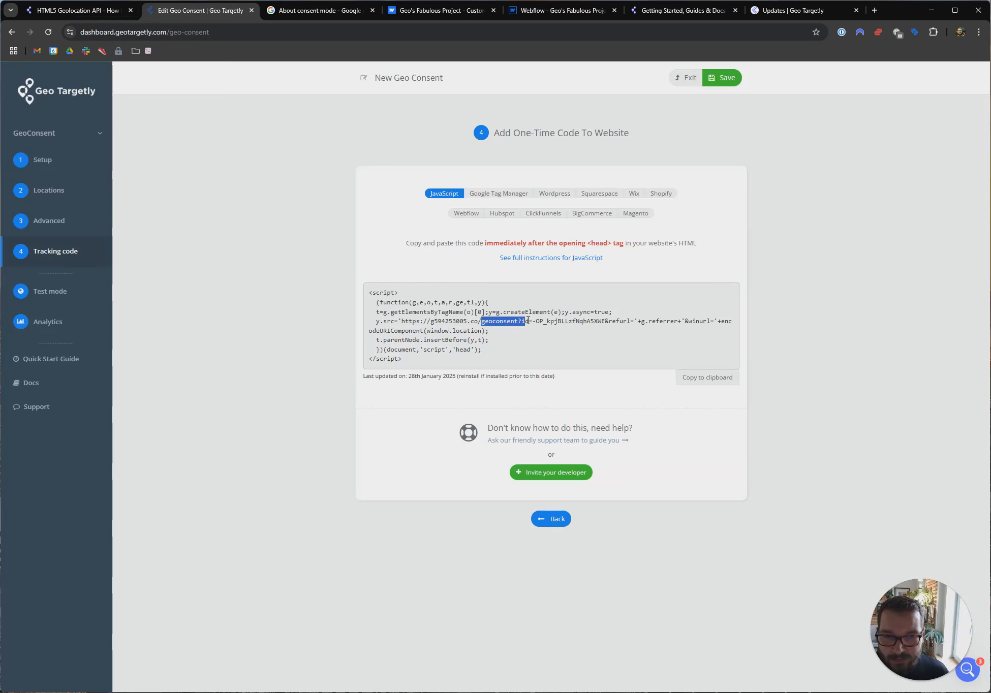
{"action": "key", "text": "ctrl+c"}
{"action": "left_click", "coordinate": [110, 11]}
{"action": "left_click", "coordinate": [67, 518]}
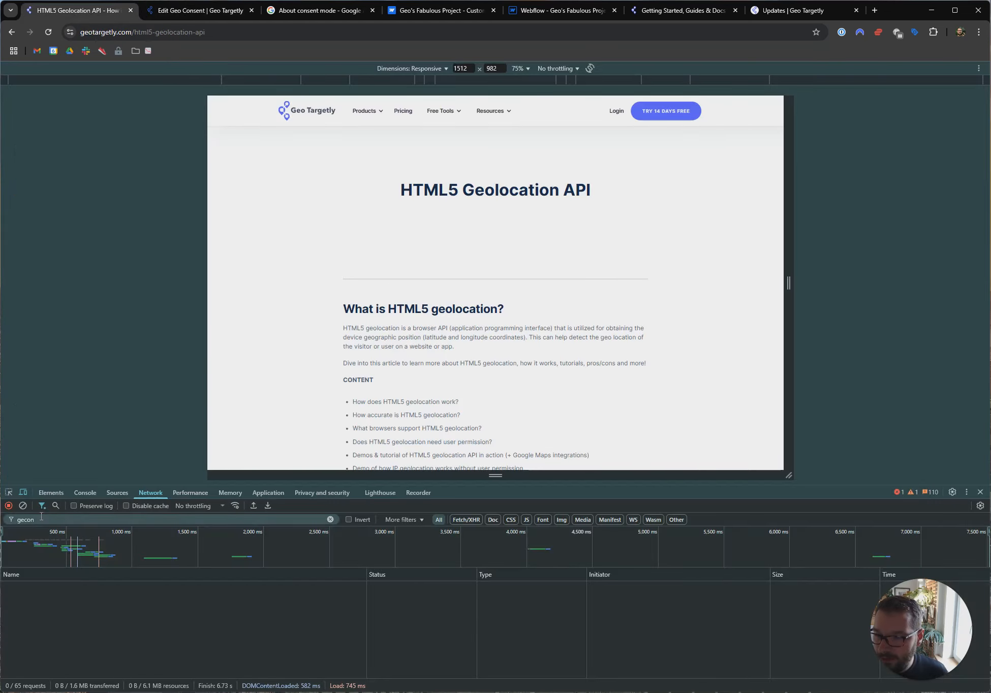
{"action": "key", "text": "ctrl+v"}
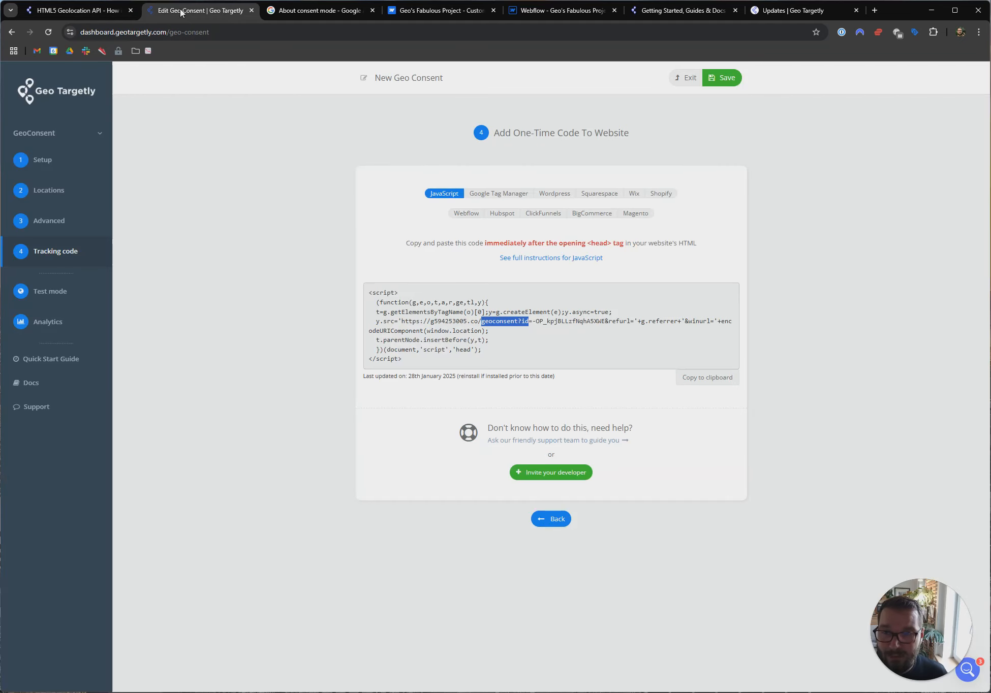
- Check the start of the ID in New Geo Consent's tracking code and view the headers of the matching geoconsent request
{"action": "left_click", "coordinate": [190, 10]}
{"action": "left_click_drag", "start_coordinate": [536, 322], "coordinate": [549, 323]}
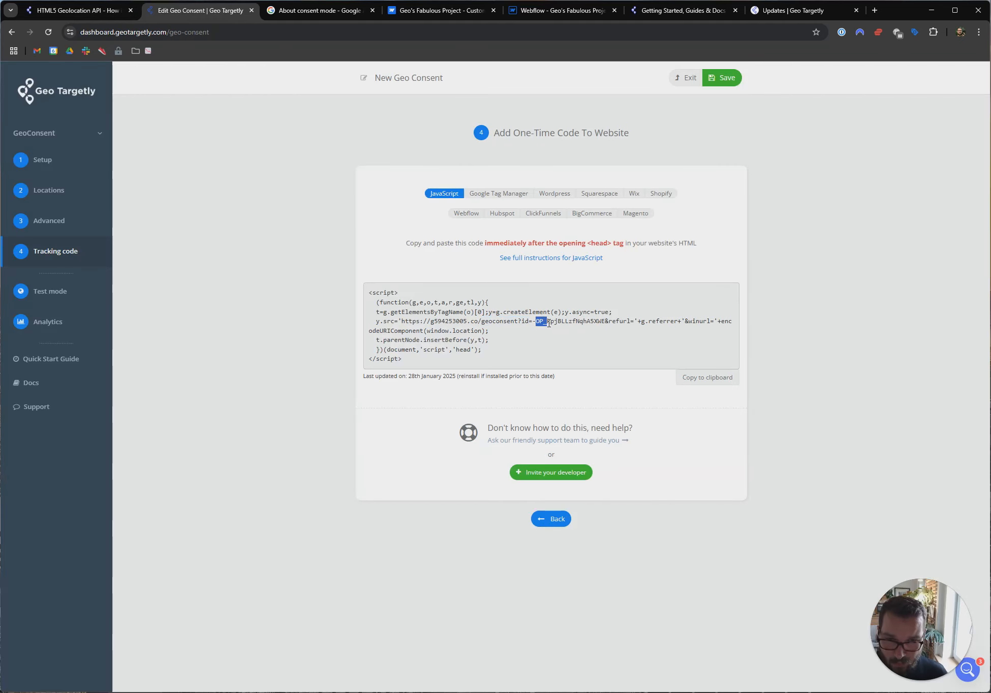
{"action": "left_click", "coordinate": [88, 13]}
{"action": "left_click", "coordinate": [64, 602]}
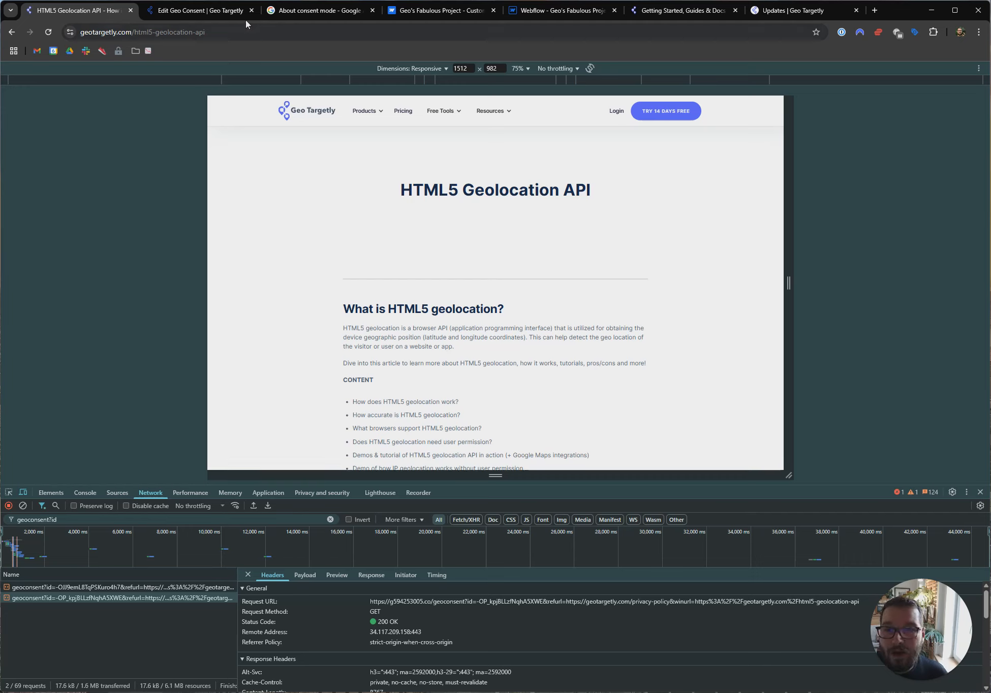
- Connect NordVPN to France and return to New Geo Consent's tracking code in Geo Targetly
{"action": "left_click", "coordinate": [861, 34]}
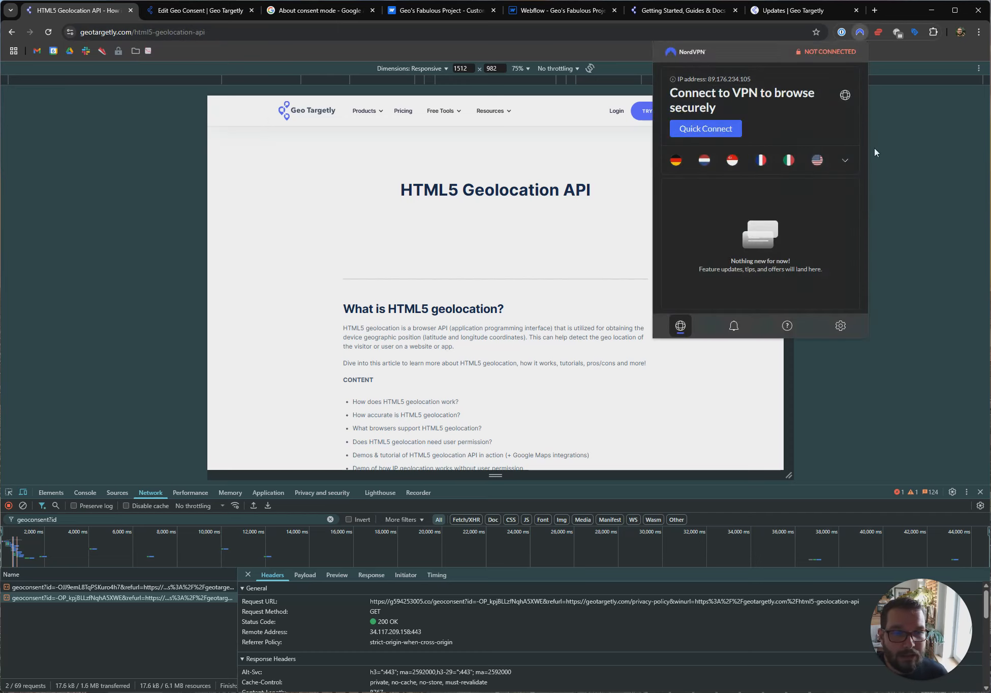
{"action": "left_click", "coordinate": [762, 161]}
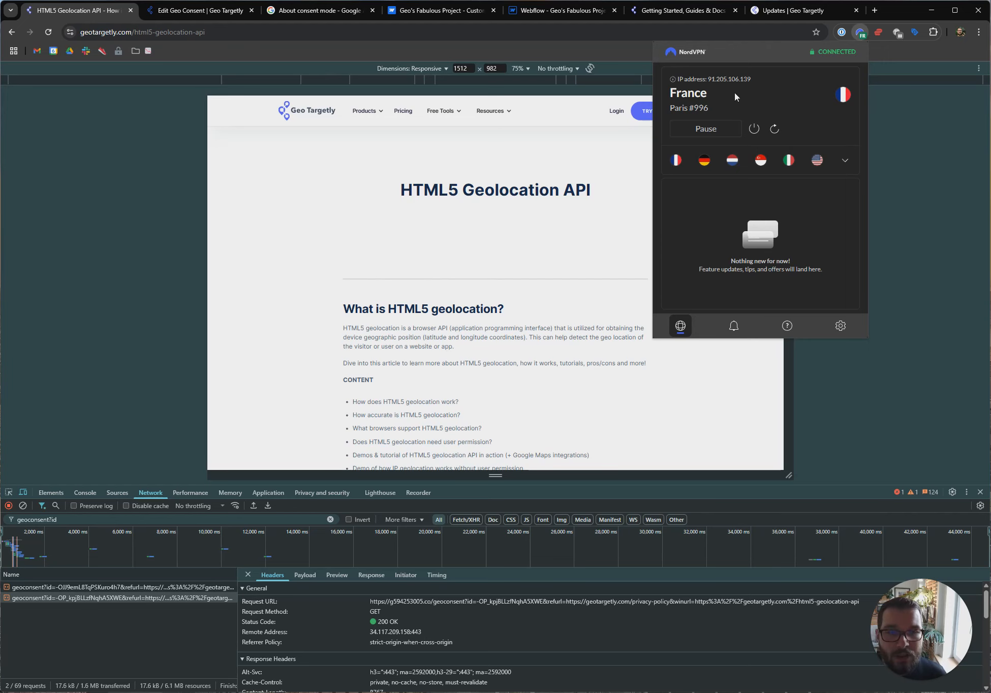
{"action": "left_click", "coordinate": [219, 11]}
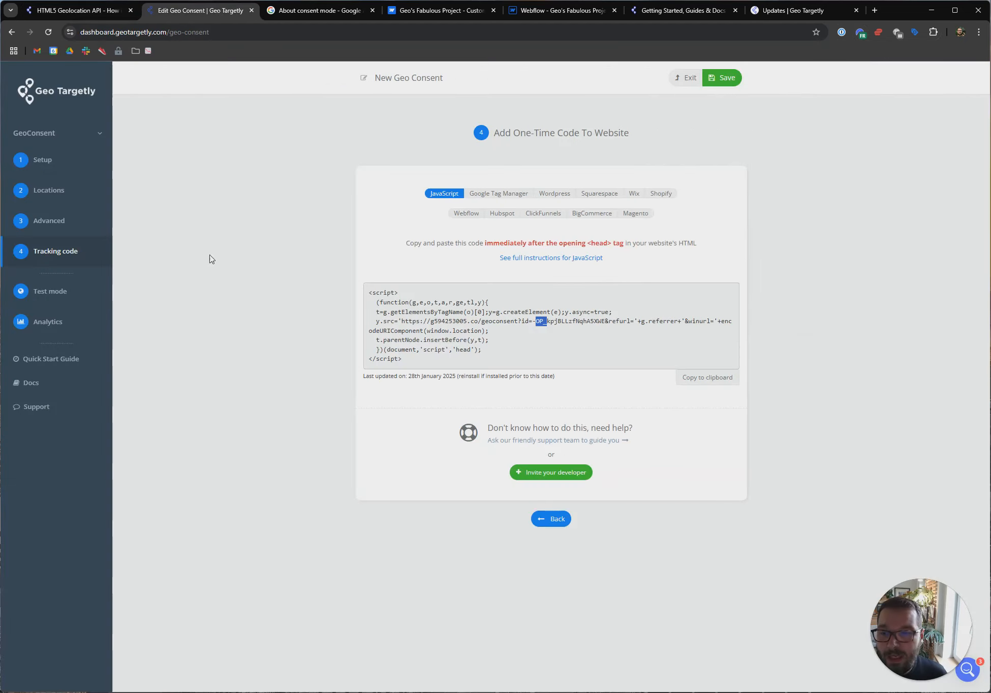
- In New Geo Consent's test mode, fill in the device IP address with the one detected on the linked IP geolocation page
{"action": "left_click", "coordinate": [62, 294]}
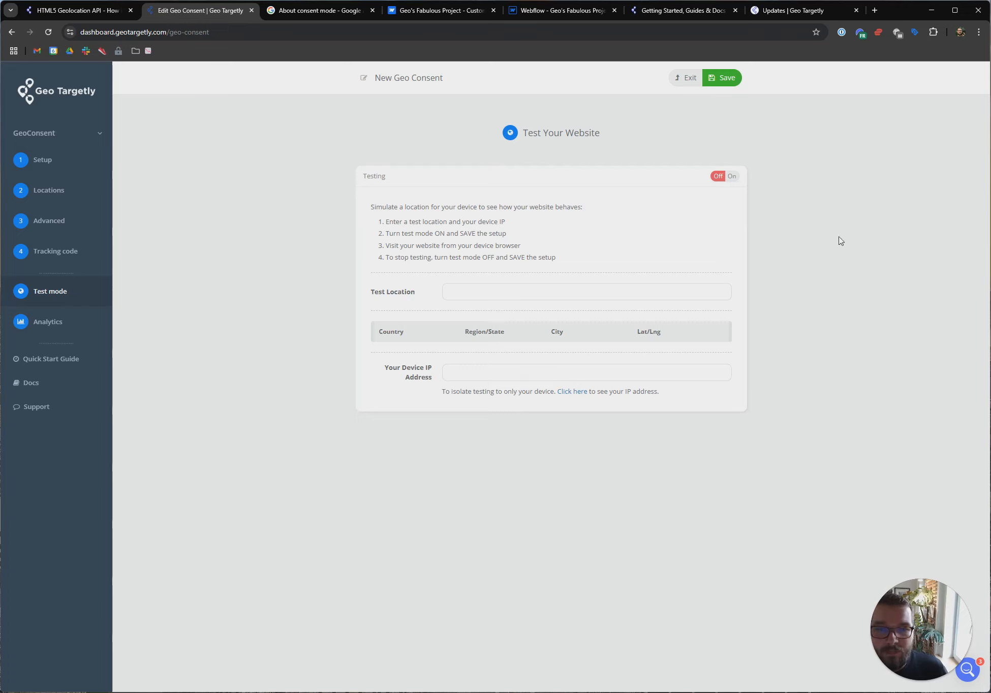
{"action": "left_click", "coordinate": [570, 393]}
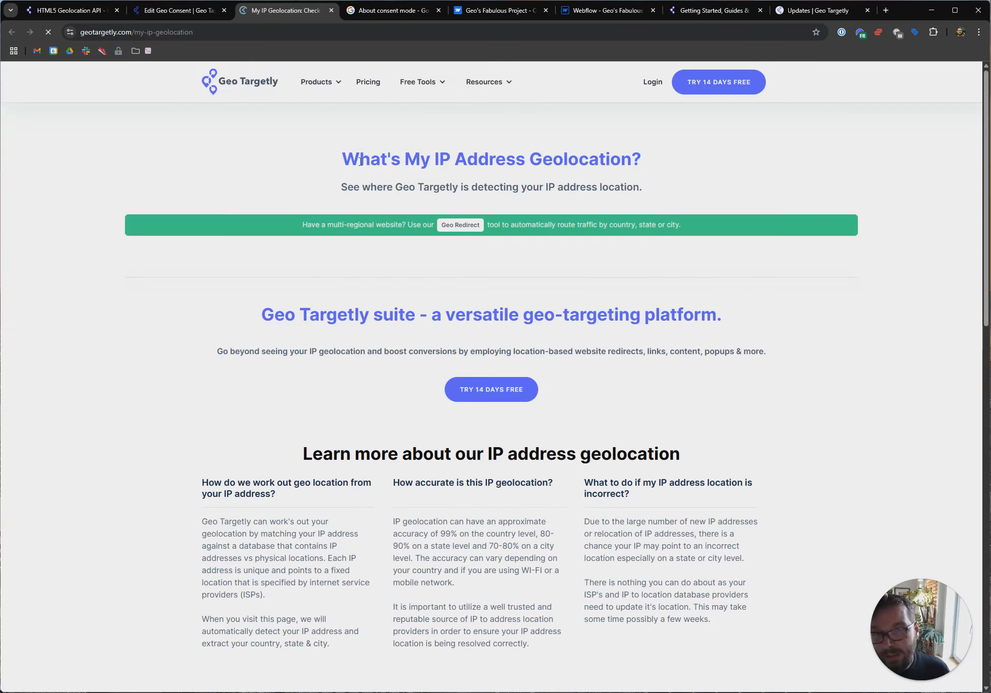
{"action": "scroll", "coordinate": [593, 383], "scroll_direction": "down", "scroll_amount": 3}
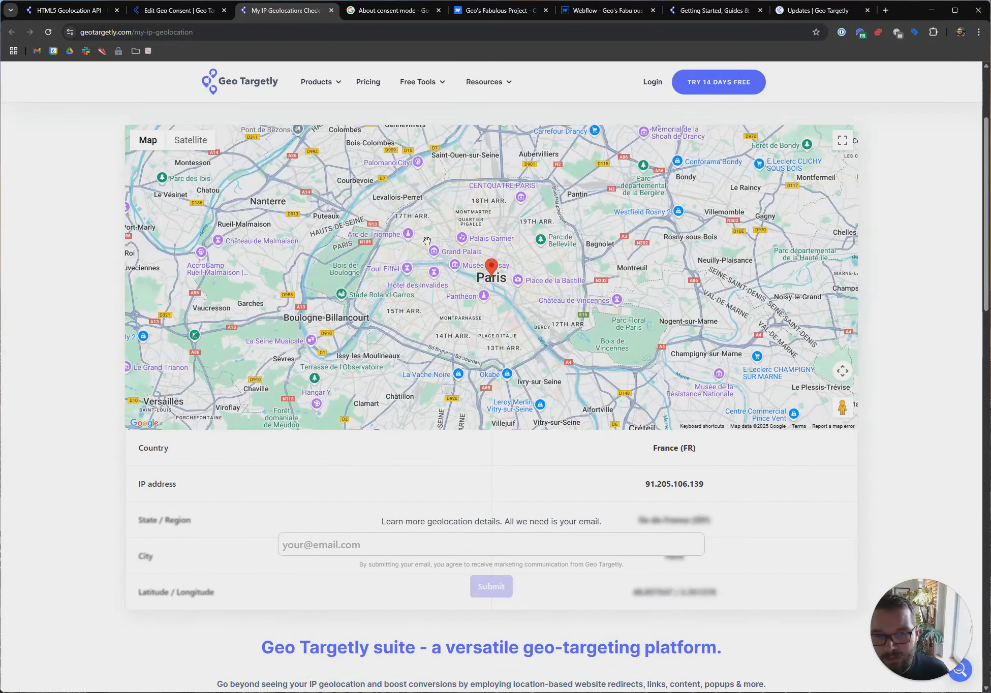
{"action": "left_click_drag", "start_coordinate": [644, 484], "coordinate": [716, 490]}
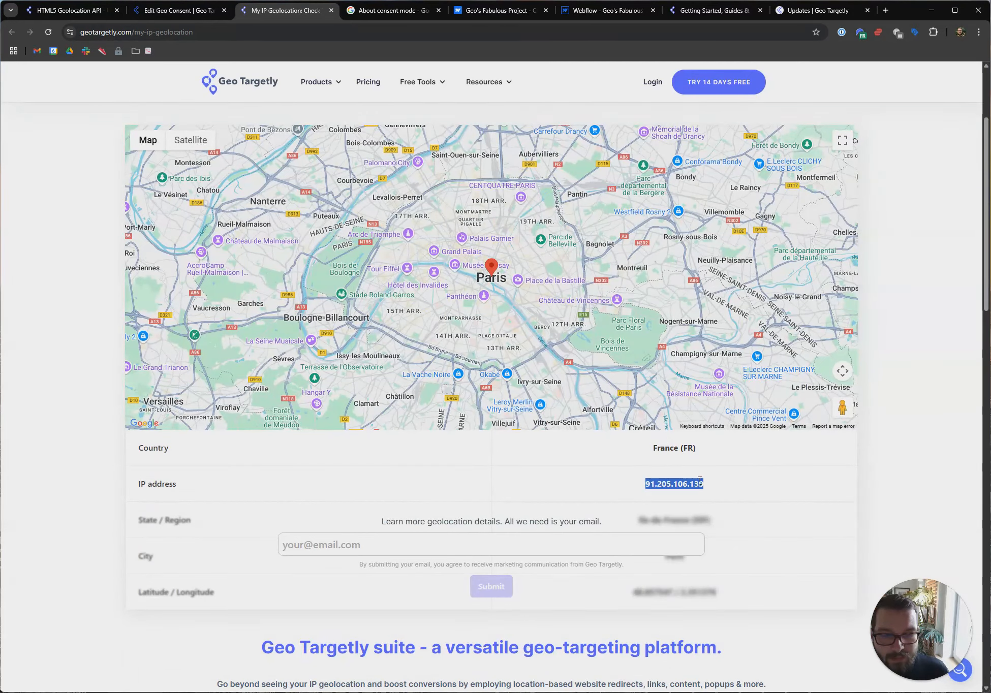
{"action": "left_click", "coordinate": [175, 10]}
{"action": "left_click", "coordinate": [515, 372]}
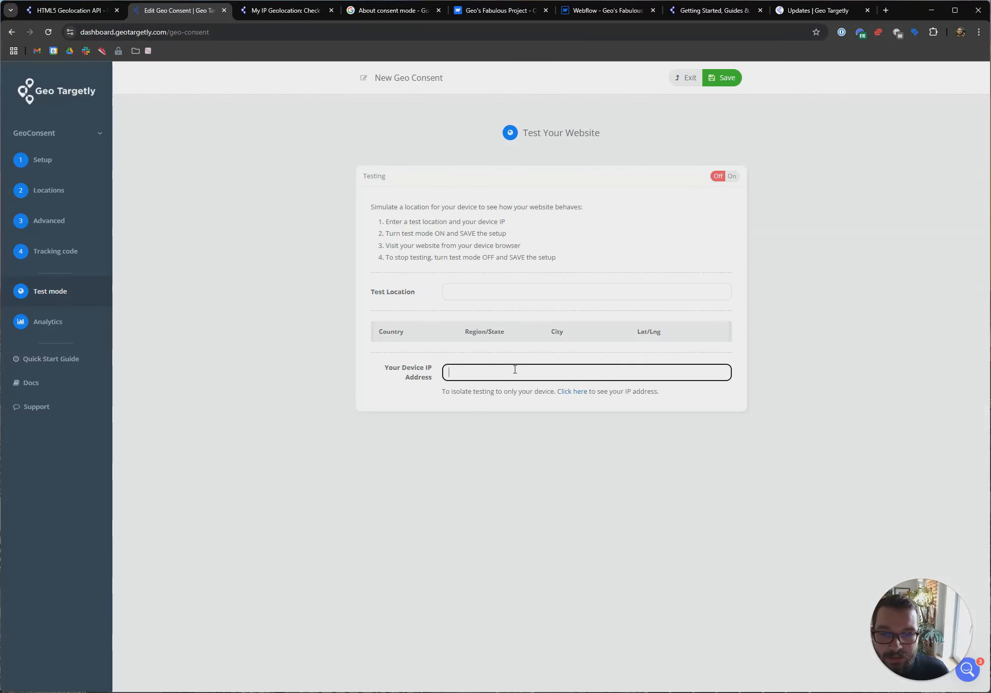
{"action": "key", "text": "ctrl+v"}
- Set the test location to United States
{"action": "left_click", "coordinate": [509, 294]}
{"action": "type", "text": "Ca"}
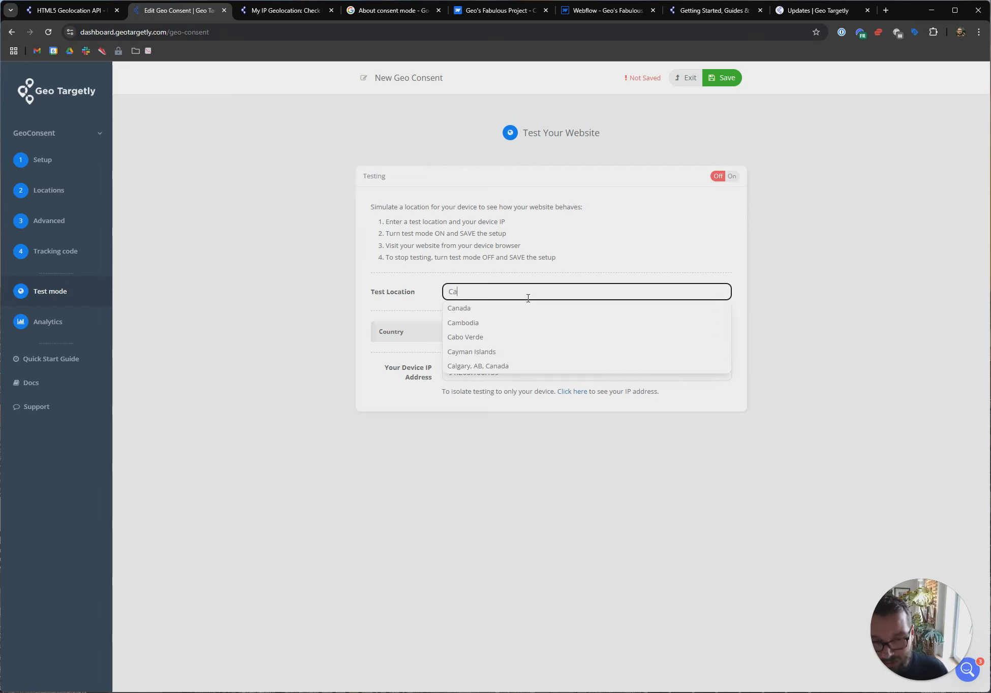
{"action": "type", "text": "lif"}
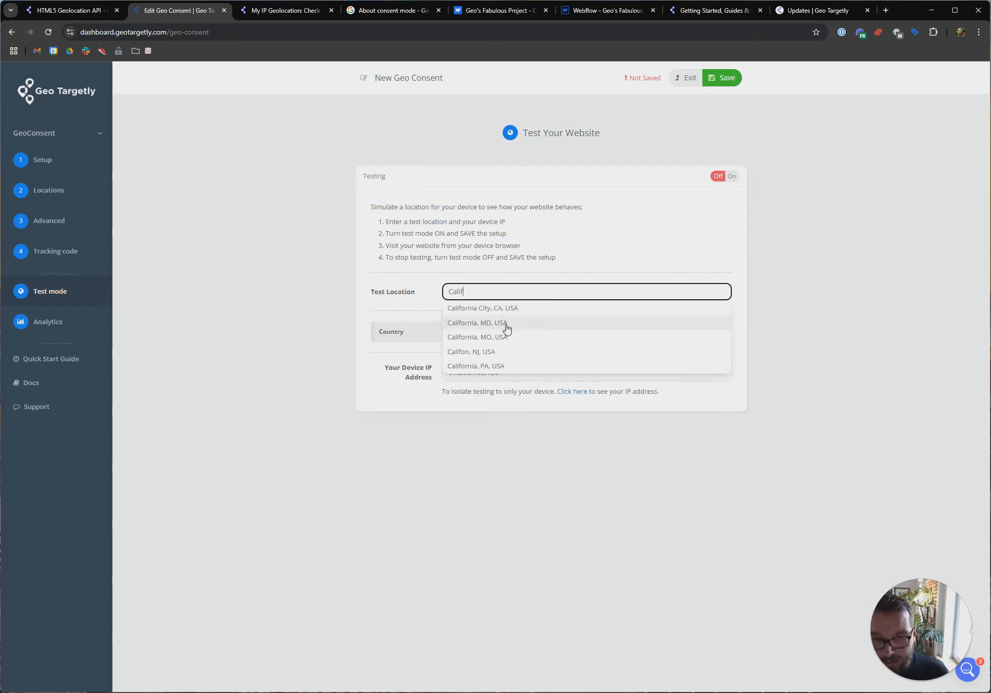
{"action": "key", "text": "ctrl+a"}
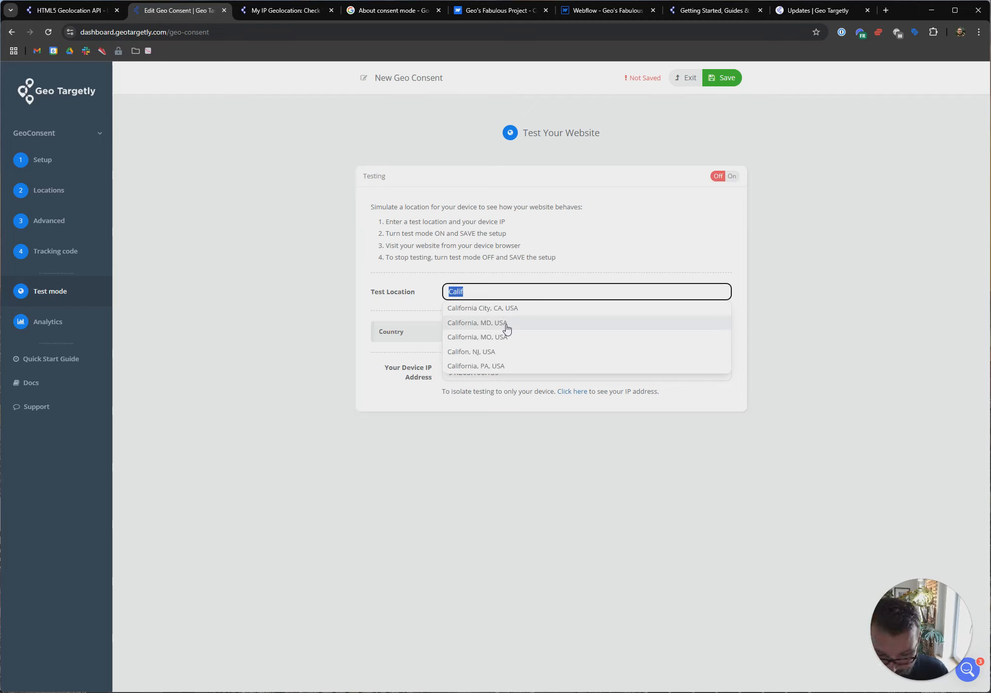
{"action": "type", "text": "United"}
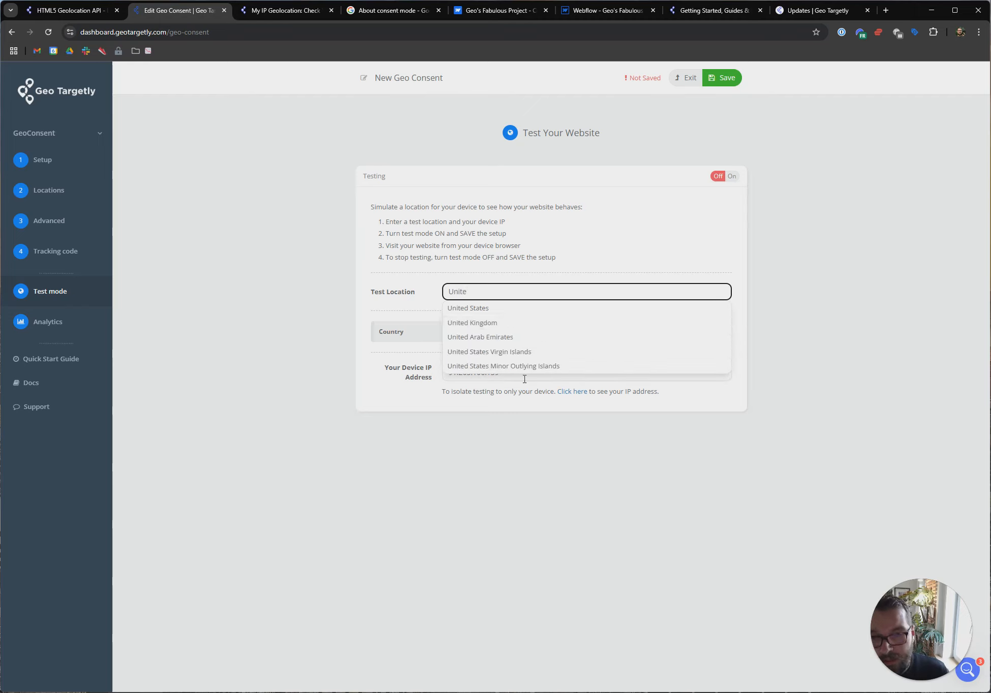
{"action": "left_click", "coordinate": [485, 309]}
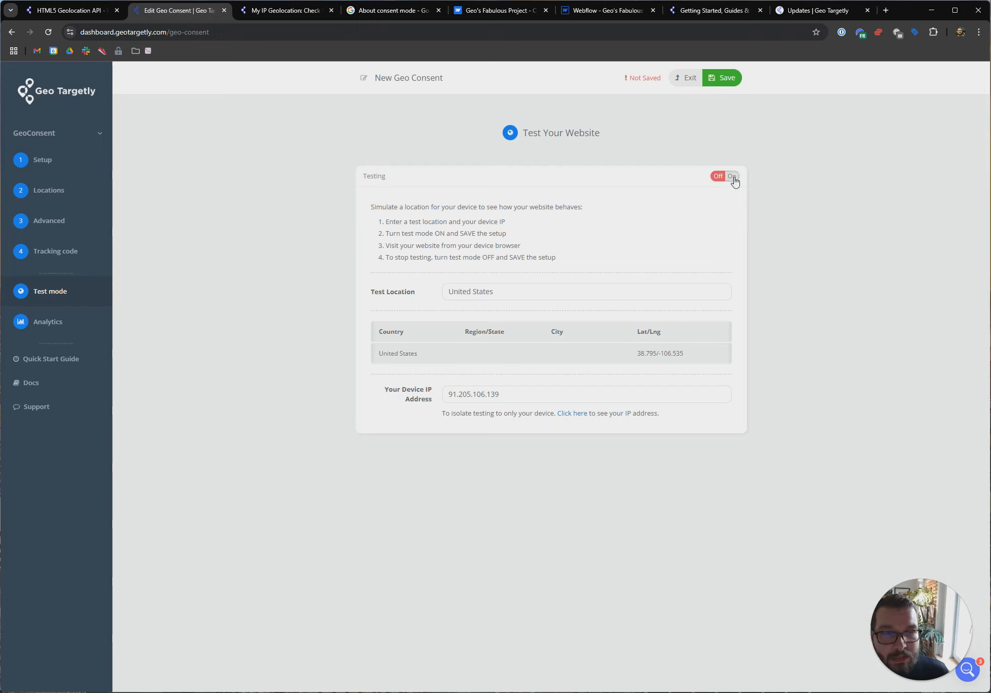
- Turn test mode on for New Geo Consent and save the setup
{"action": "left_click", "coordinate": [732, 179]}
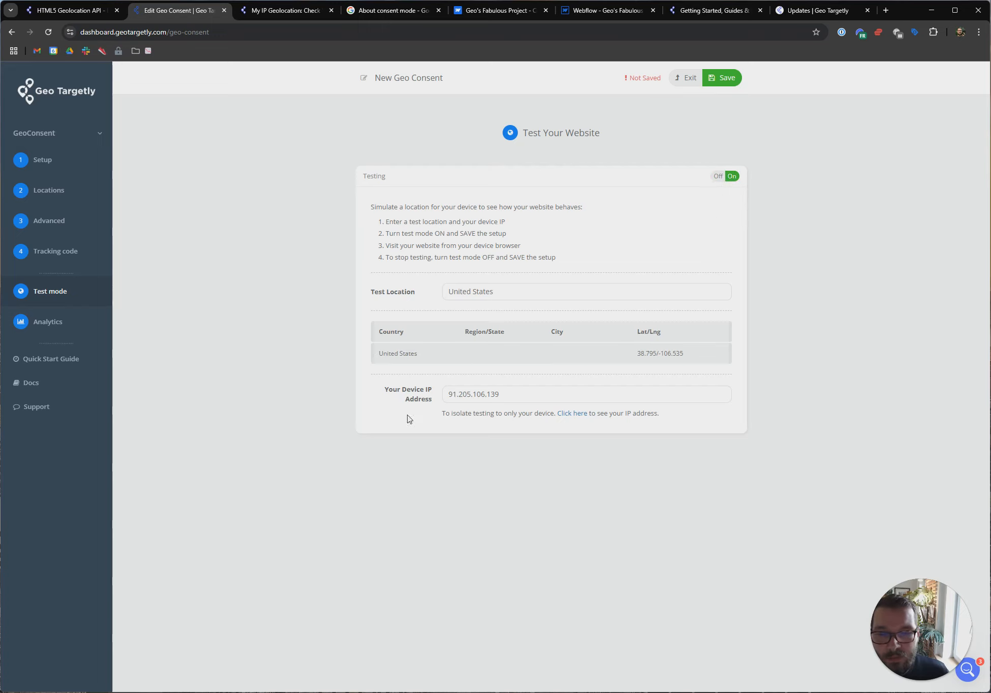
{"action": "left_click", "coordinate": [723, 78]}
{"action": "left_click", "coordinate": [551, 375]}
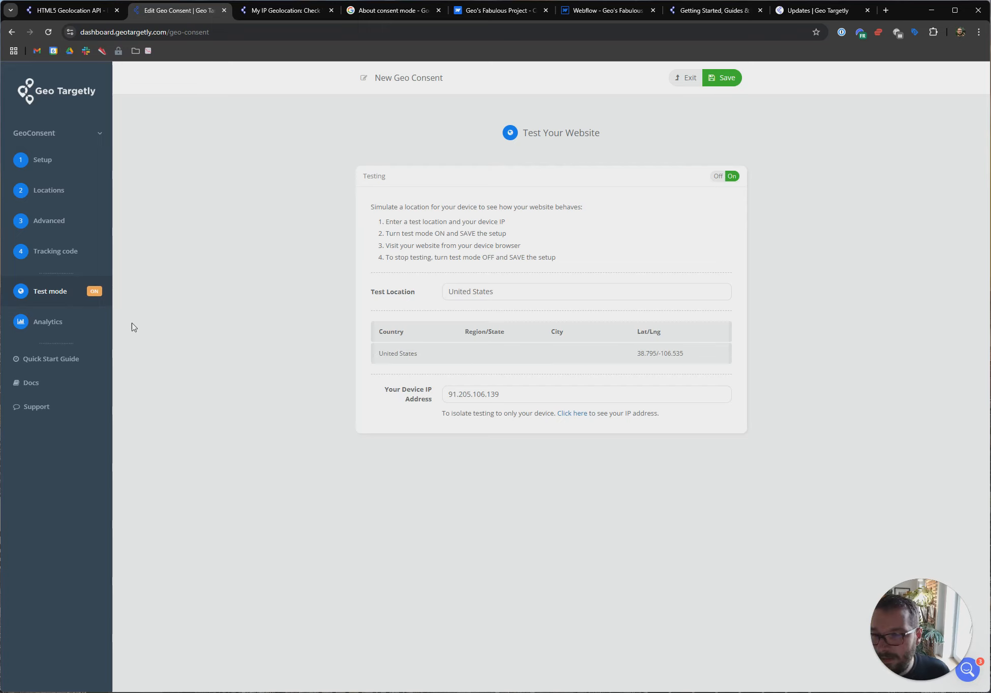
- Examine New Geo Consent's analytics summary for May 2025 and the Europe segment's targeted pageviews
{"action": "left_click", "coordinate": [74, 326]}
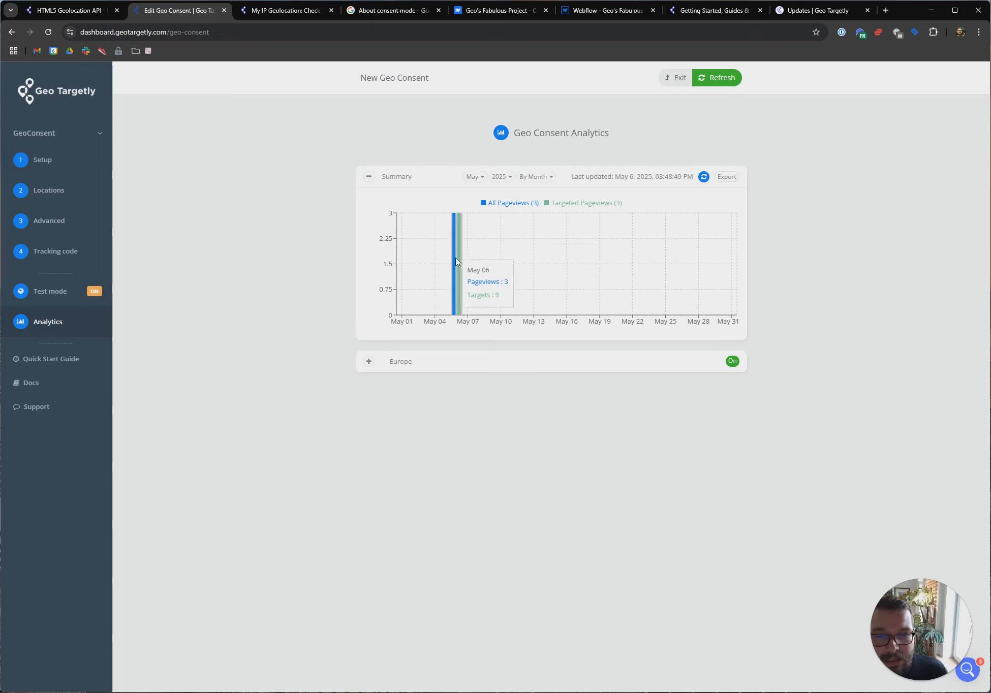
{"action": "left_click", "coordinate": [366, 365]}
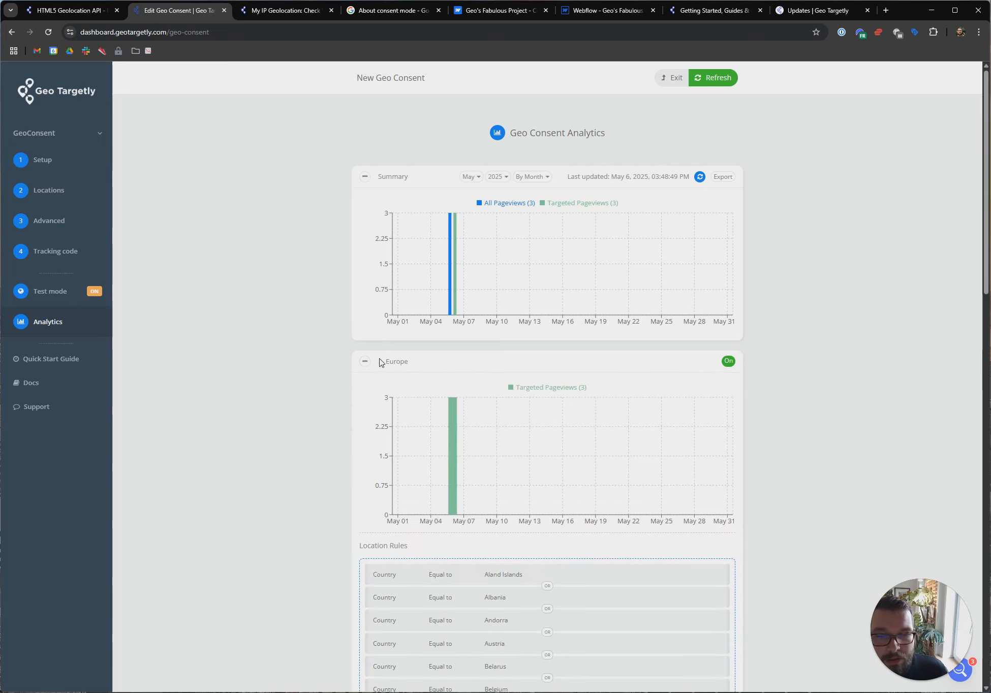
{"action": "left_click_drag", "start_coordinate": [380, 362], "coordinate": [412, 363]}
{"action": "left_click", "coordinate": [419, 365]}
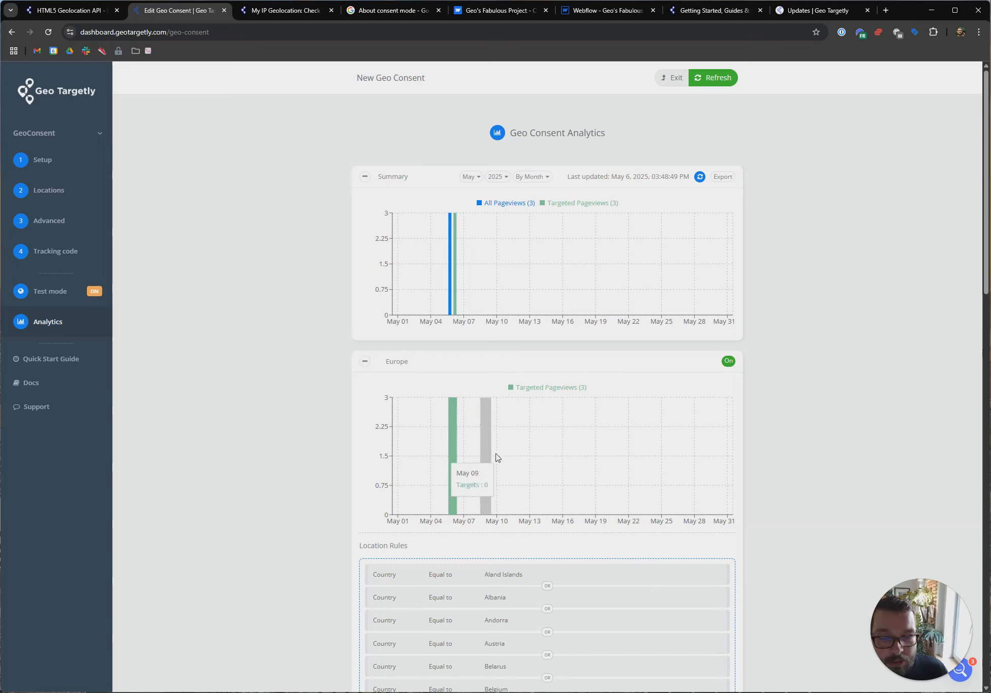
{"action": "left_click", "coordinate": [365, 361]}
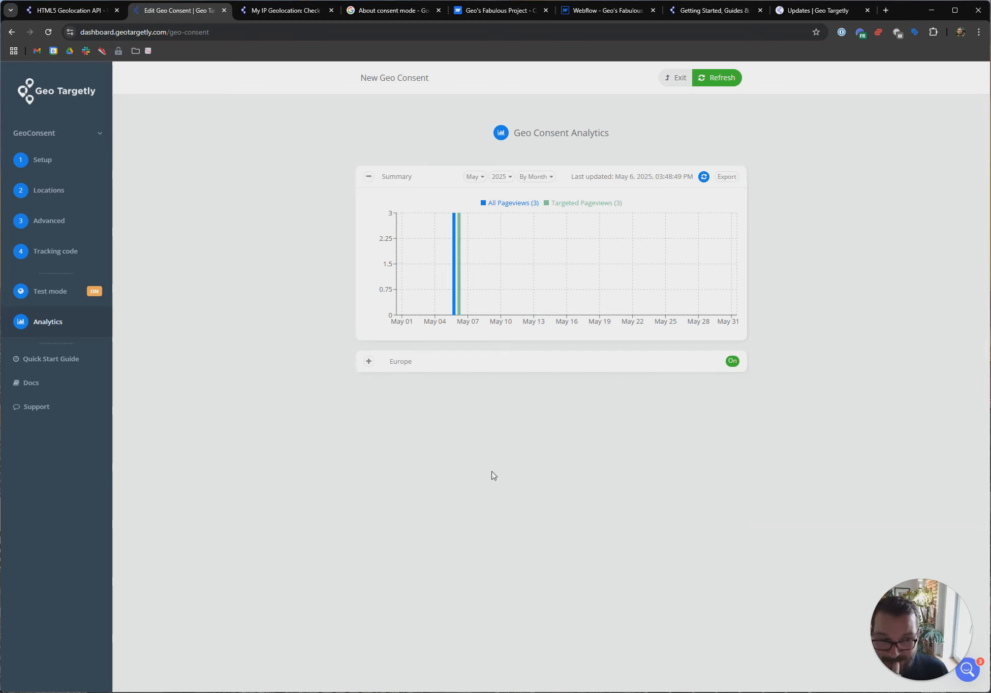
{"action": "mouse_move", "coordinate": [463, 241]}
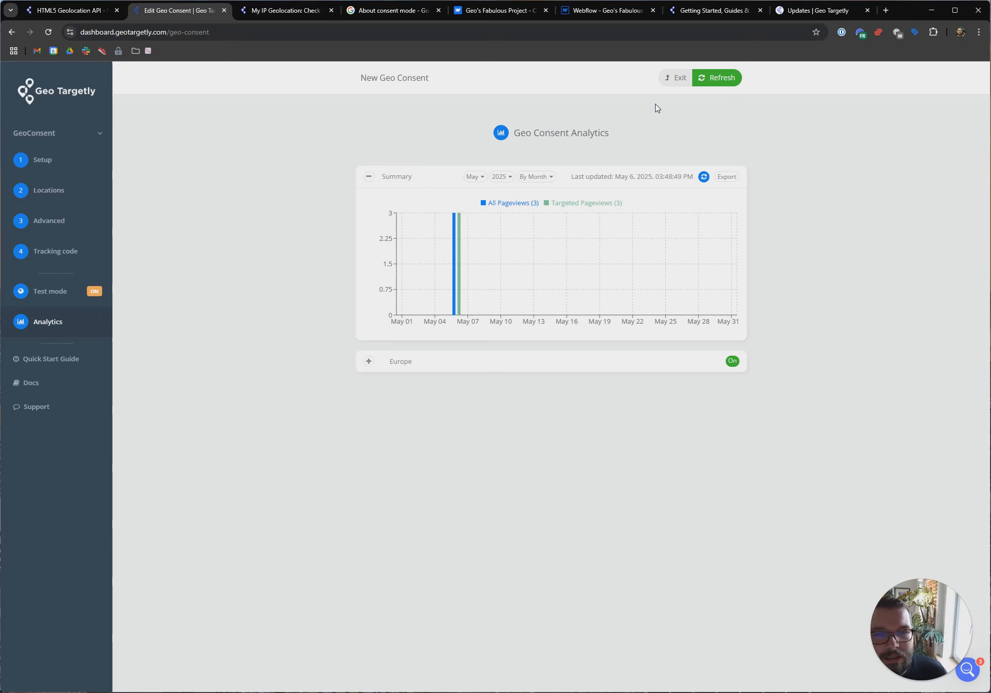
- Exit New Geo Consent and examine the account's pageviews usage for May 2025 in the subscription overview
{"action": "left_click", "coordinate": [676, 79]}
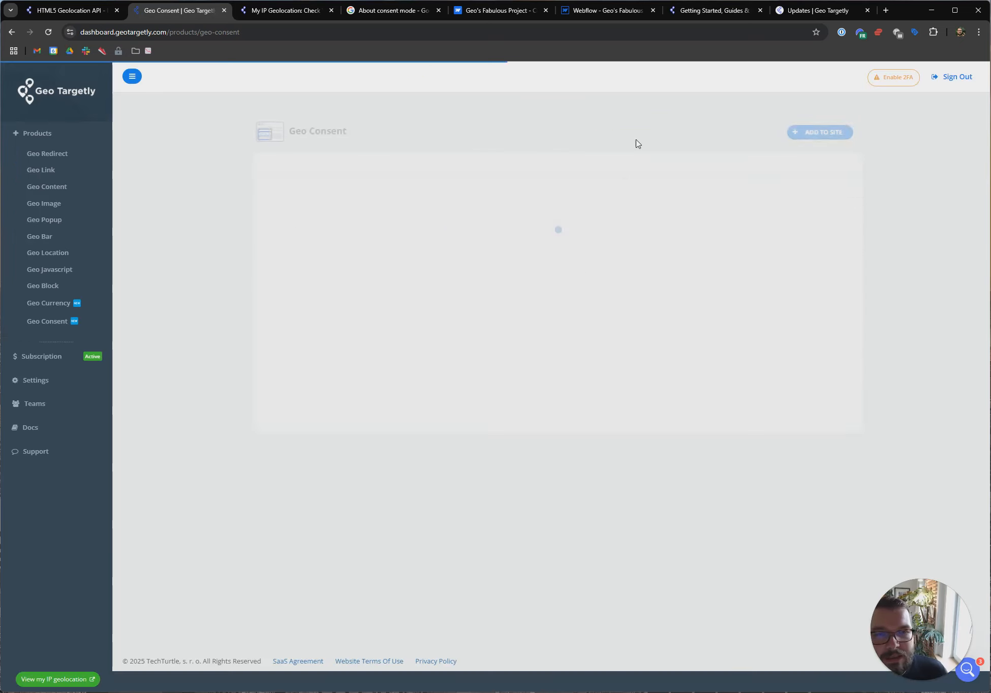
{"action": "left_click", "coordinate": [60, 360]}
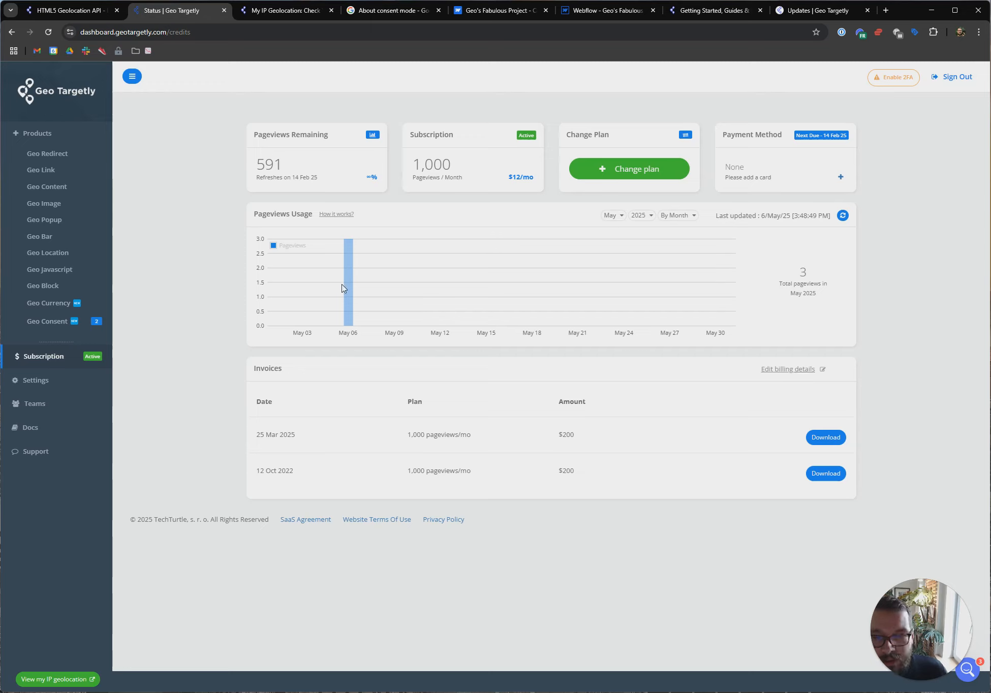
{"action": "mouse_move", "coordinate": [347, 288]}
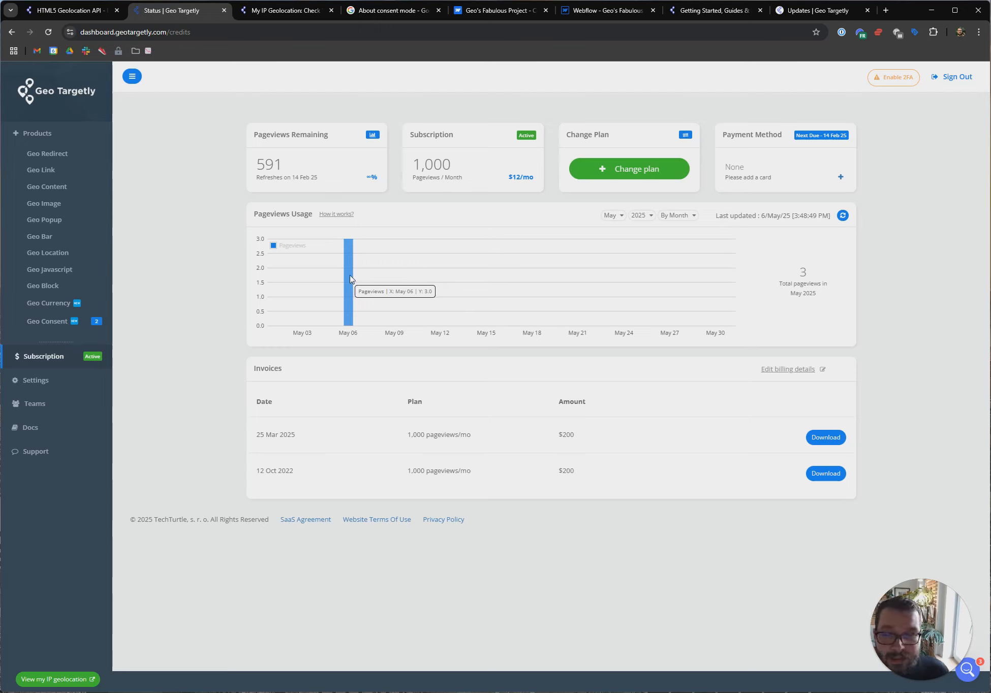
{"action": "mouse_move", "coordinate": [351, 250]}
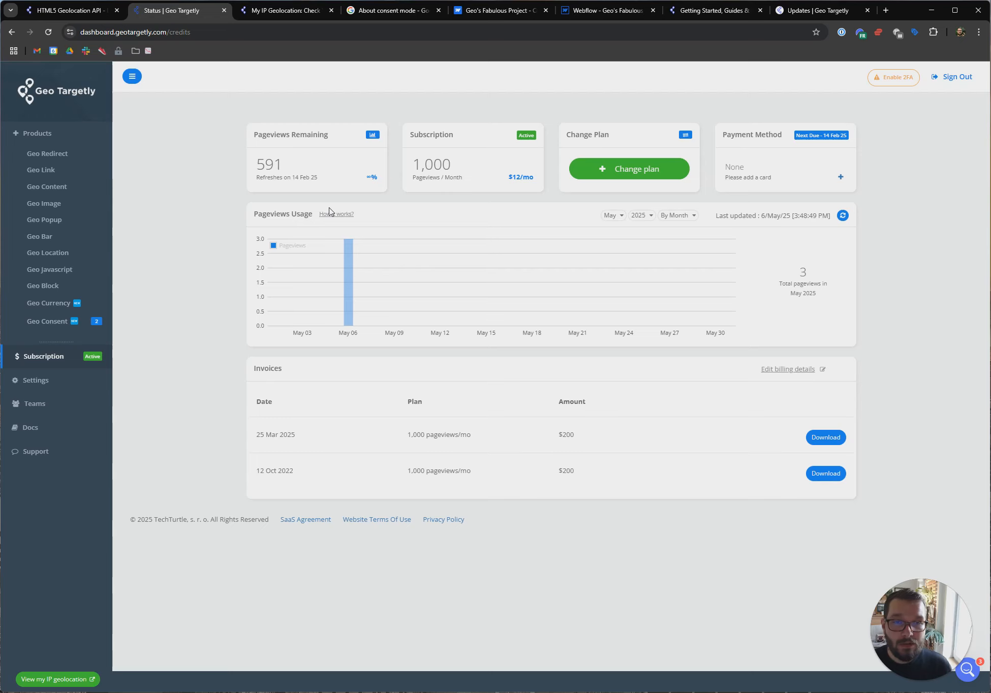
- Open Geo Consent's "How it Works?" article from the product guides and documentation page in a separate tab
{"action": "left_click", "coordinate": [714, 11]}
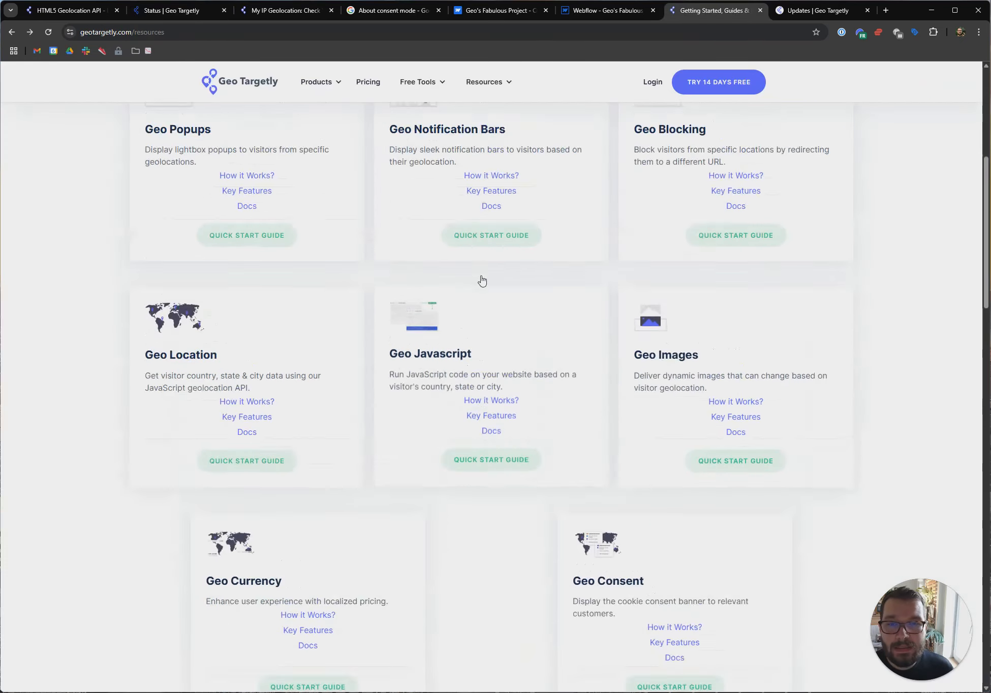
{"action": "scroll", "coordinate": [481, 281], "scroll_direction": "up", "scroll_amount": 7}
{"action": "mouse_move", "coordinate": [509, 91]}
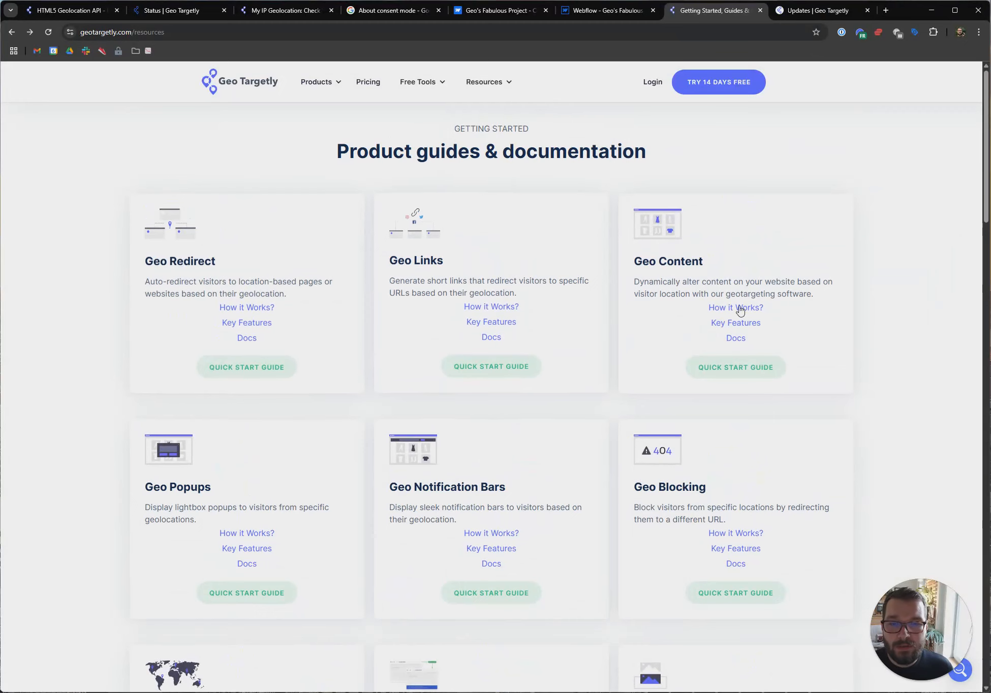
{"action": "scroll", "coordinate": [560, 420], "scroll_direction": "down", "scroll_amount": 10}
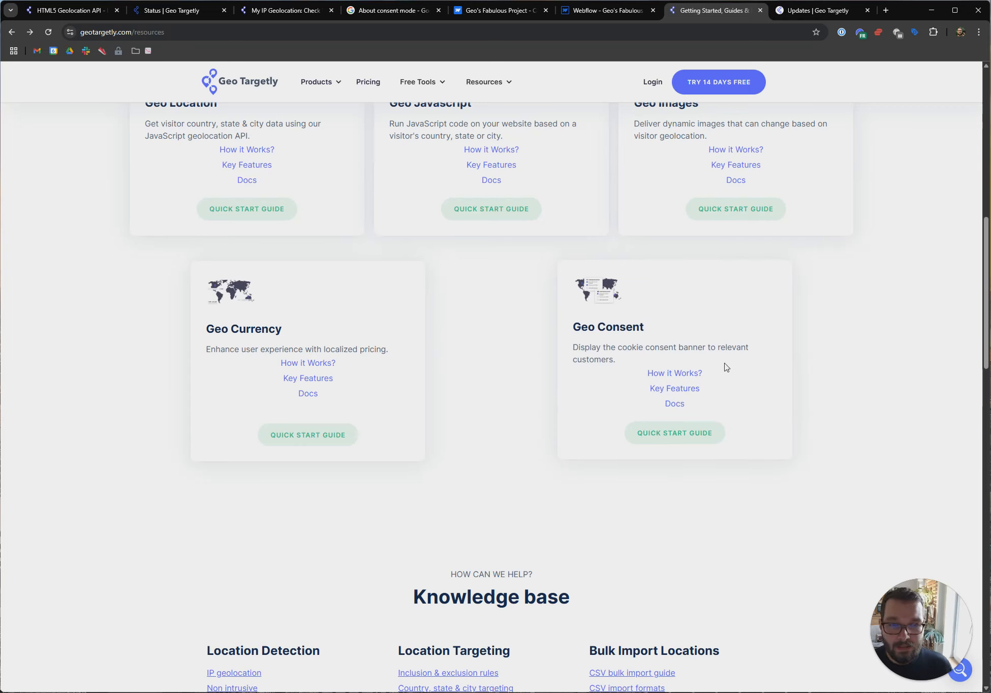
{"action": "middle_click", "coordinate": [687, 377]}
{"action": "left_click", "coordinate": [721, 11]}
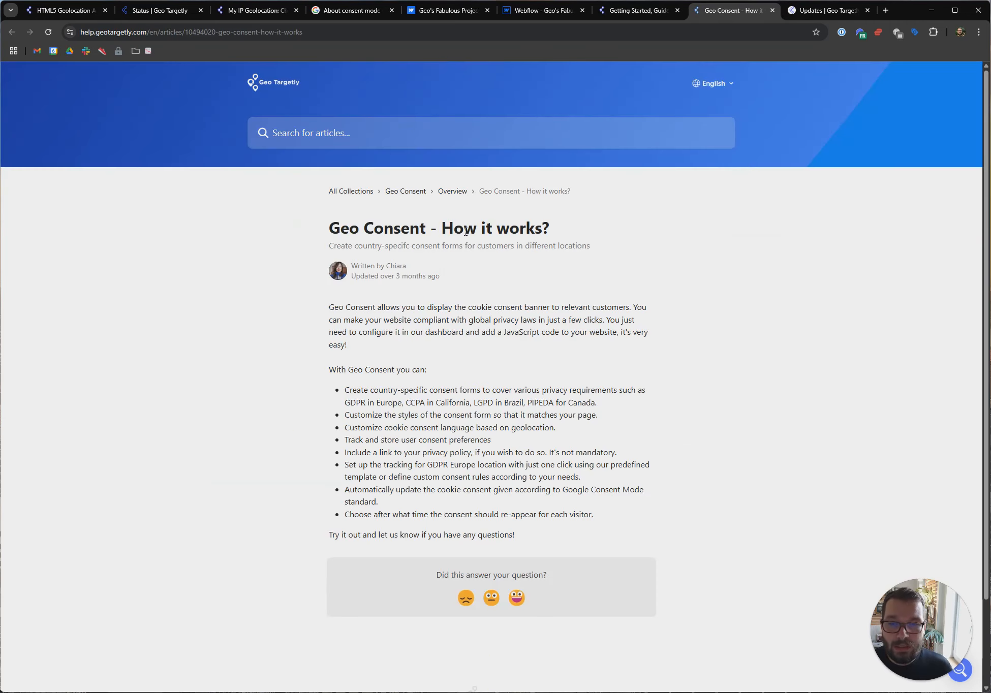
- View Geo Consent's Key Features article and browse the guides, definitions, integration and testing articles in the Geo Consent help collection
{"action": "left_click", "coordinate": [447, 196]}
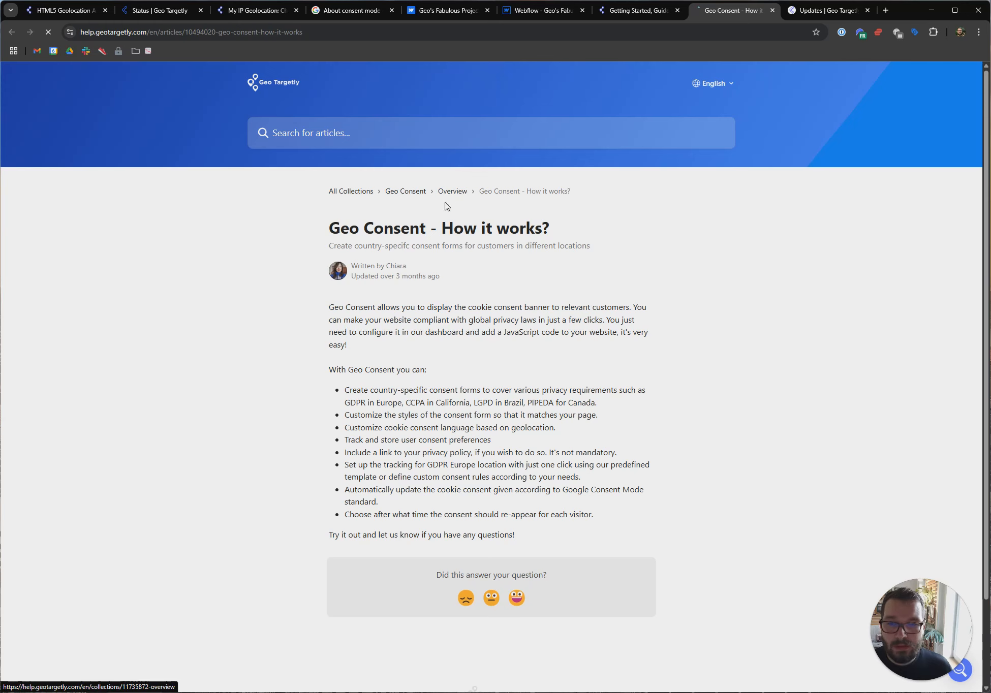
{"action": "left_click", "coordinate": [303, 343]}
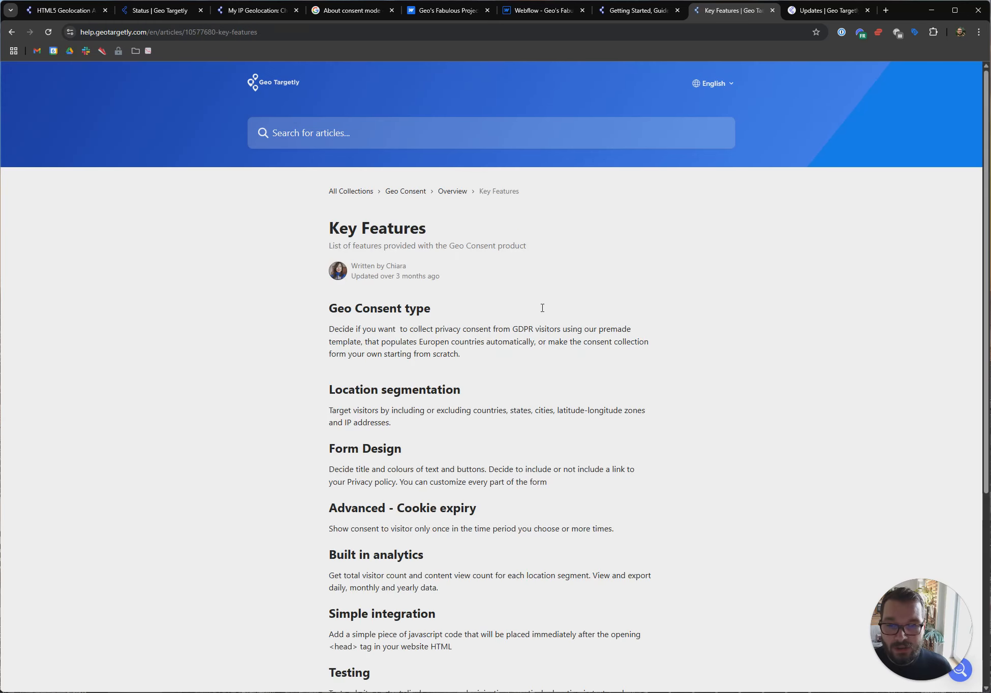
{"action": "left_click", "coordinate": [406, 193]}
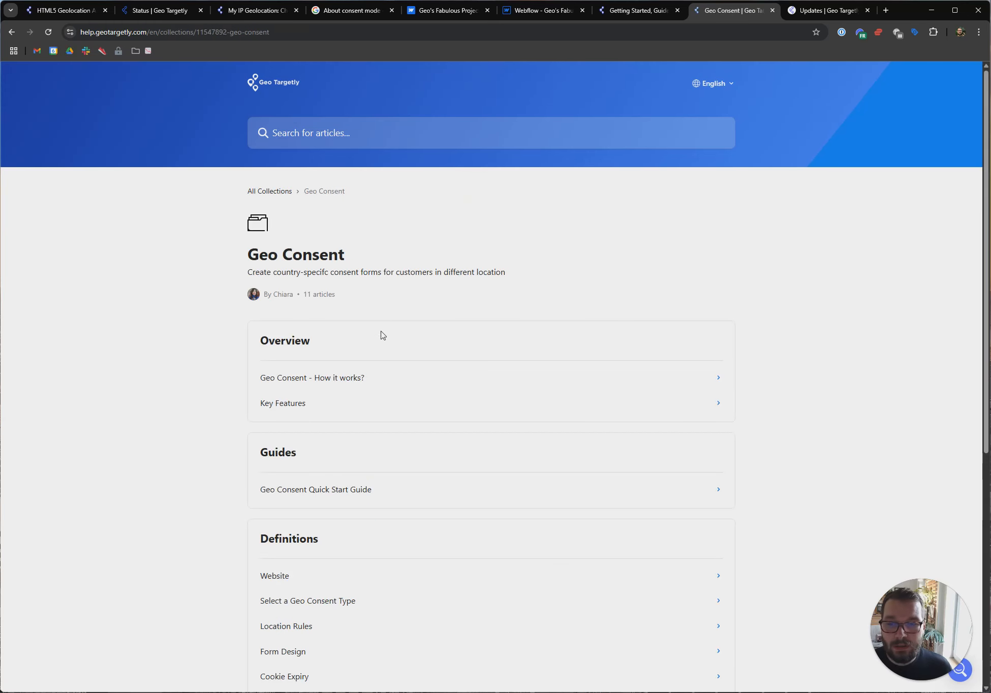
{"action": "scroll", "coordinate": [382, 334], "scroll_direction": "down", "scroll_amount": 3}
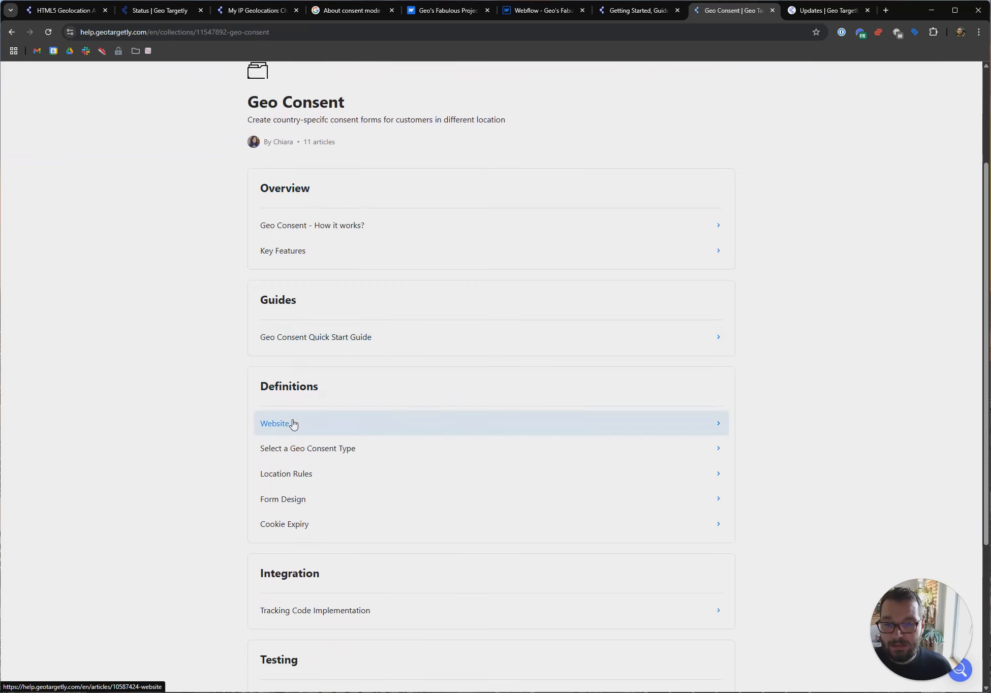
{"action": "scroll", "coordinate": [304, 499], "scroll_direction": "down", "scroll_amount": 3}
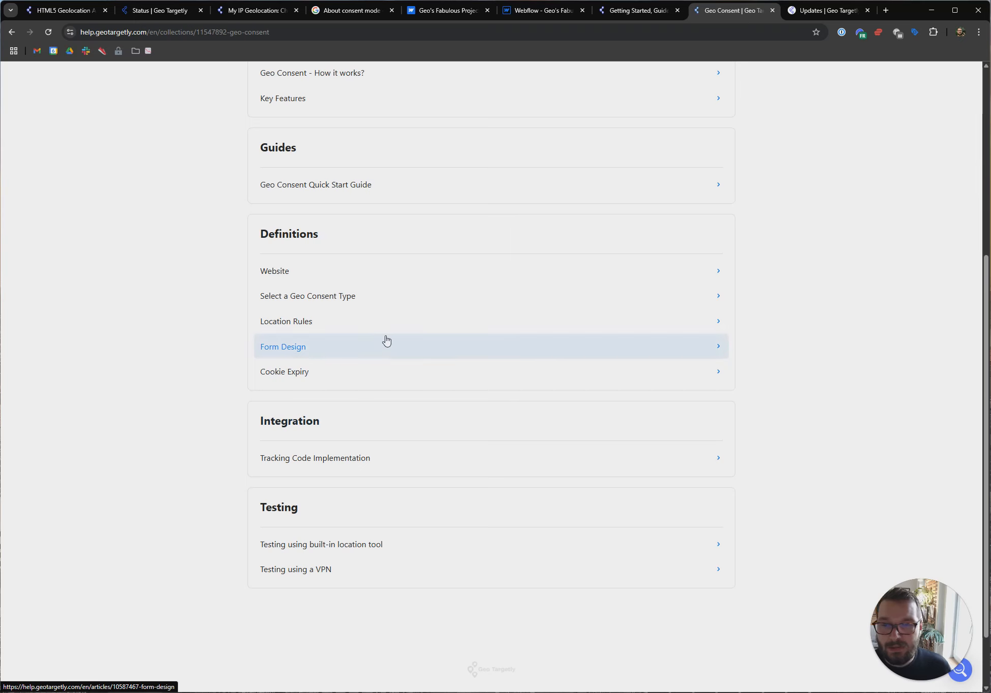
{"action": "scroll", "coordinate": [389, 306], "scroll_direction": "up", "scroll_amount": 3}
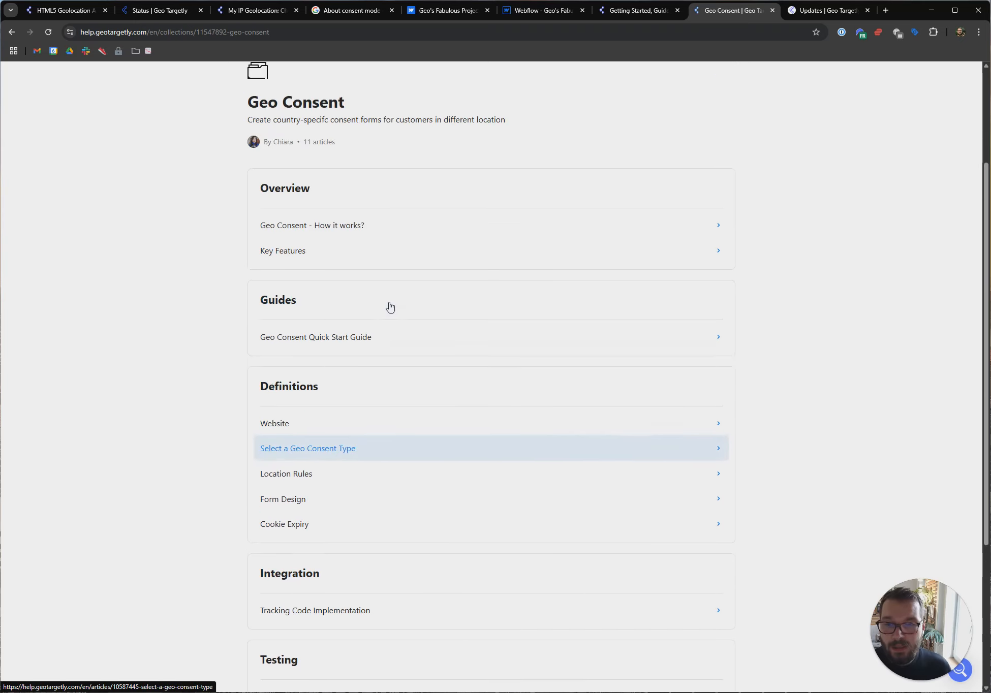
- Open the Geo Consent Quick Start Guide presentation and advance it to slide 4 on choosing a Geo Consent type
{"action": "left_click", "coordinate": [322, 339]}
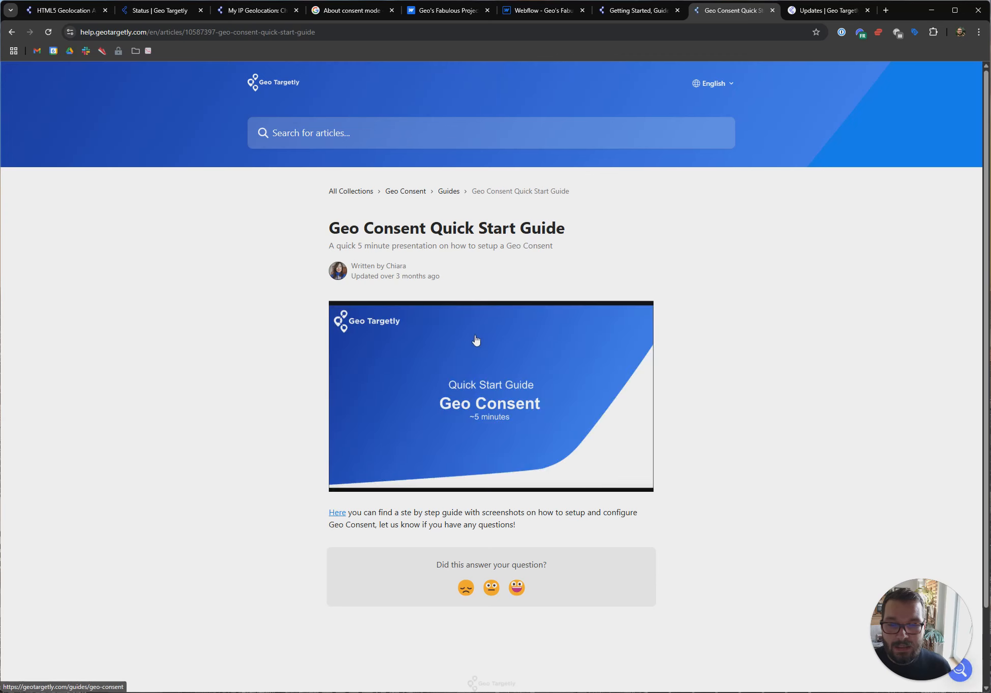
{"action": "left_click", "coordinate": [479, 361]}
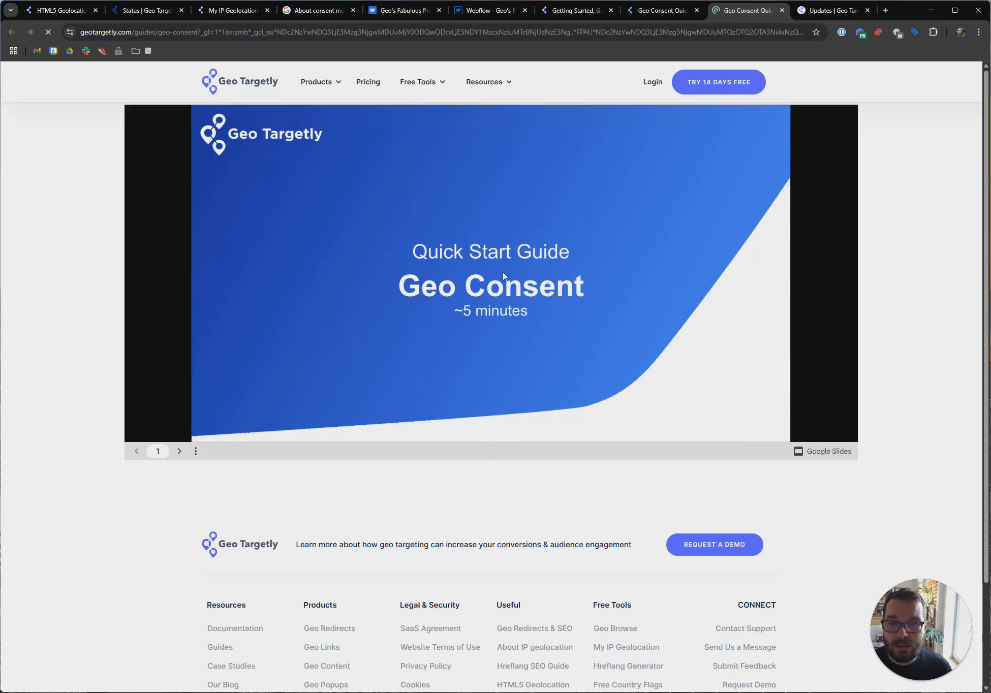
{"action": "left_click", "coordinate": [179, 451]}
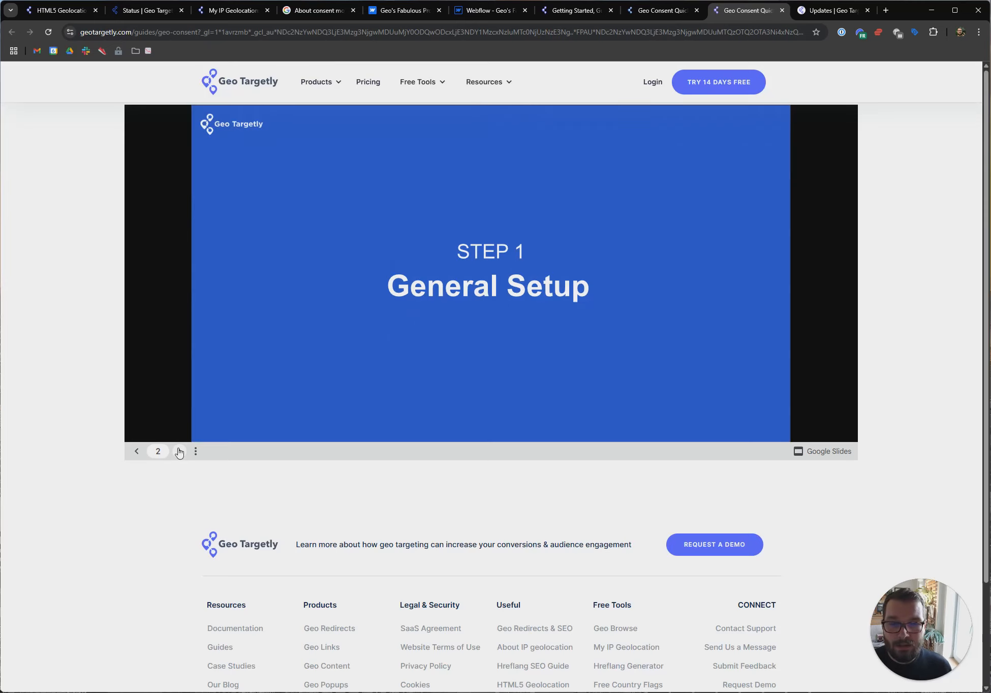
{"action": "left_click", "coordinate": [179, 451]}
{"action": "left_click", "coordinate": [179, 451]}
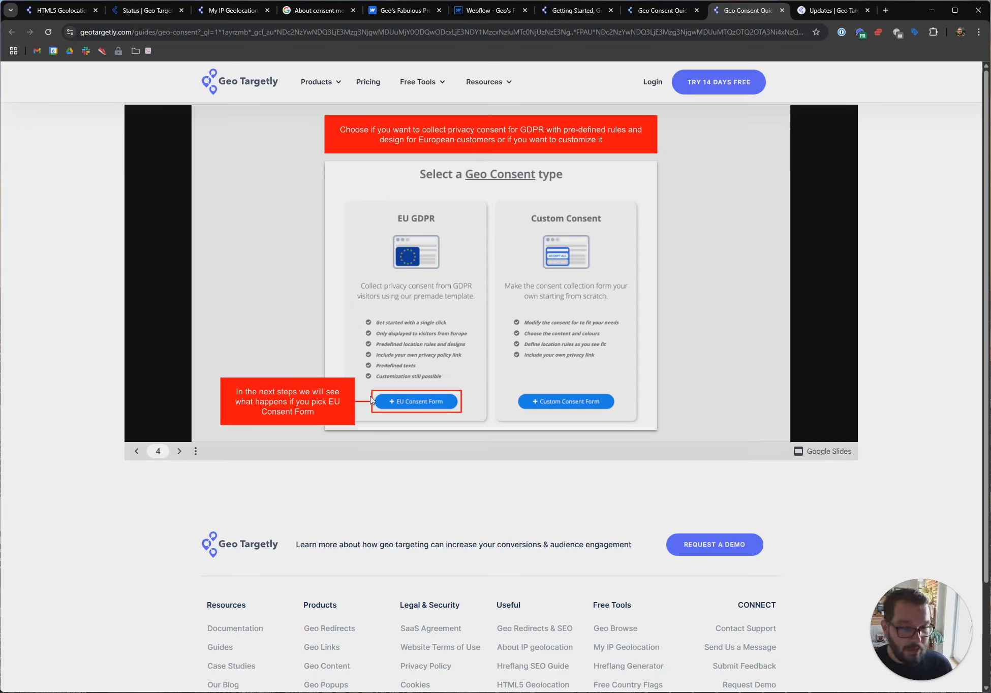
- View the support chat widget's help options on the Geo Consent Quick Start Guide page and close the widget
{"action": "left_click_drag", "start_coordinate": [922, 602], "coordinate": [101, 543]}
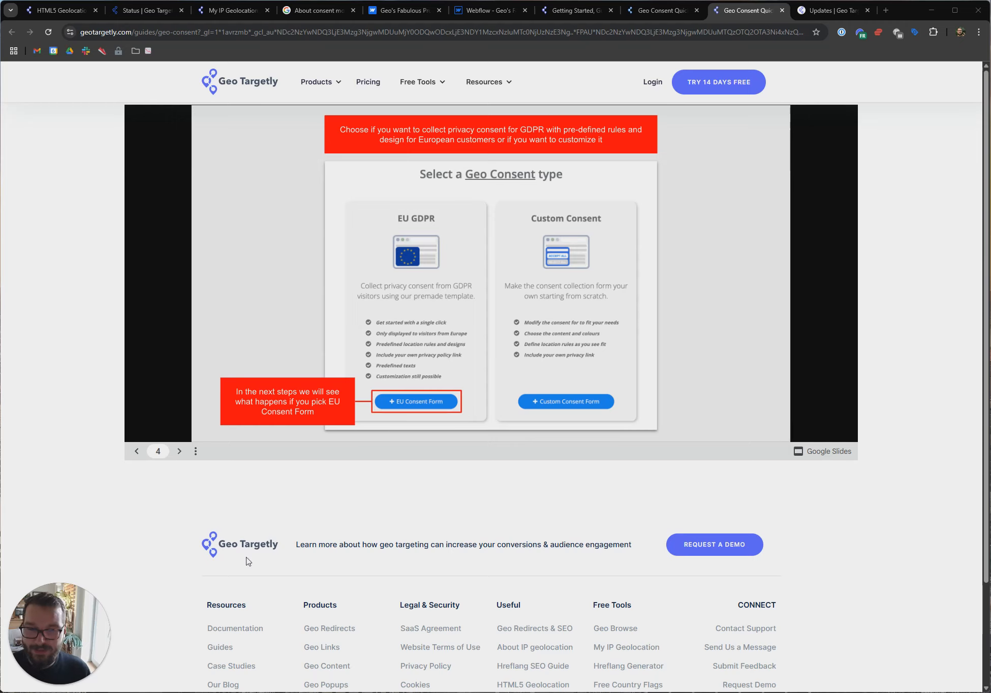
{"action": "scroll", "coordinate": [674, 282], "scroll_direction": "down", "scroll_amount": 2}
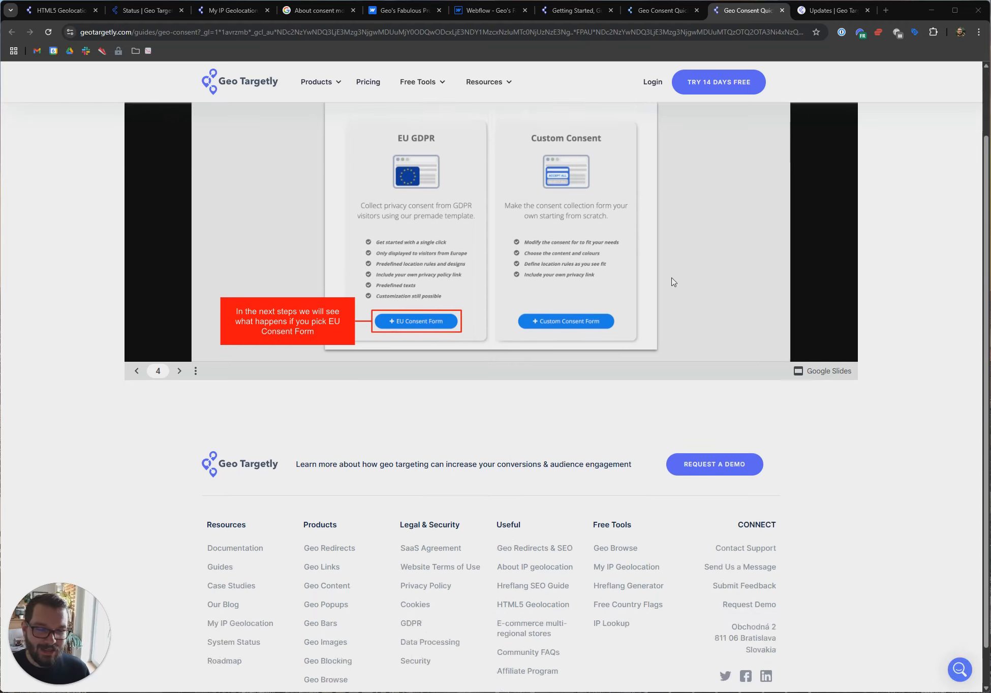
{"action": "scroll", "coordinate": [673, 282], "scroll_direction": "down", "scroll_amount": 1}
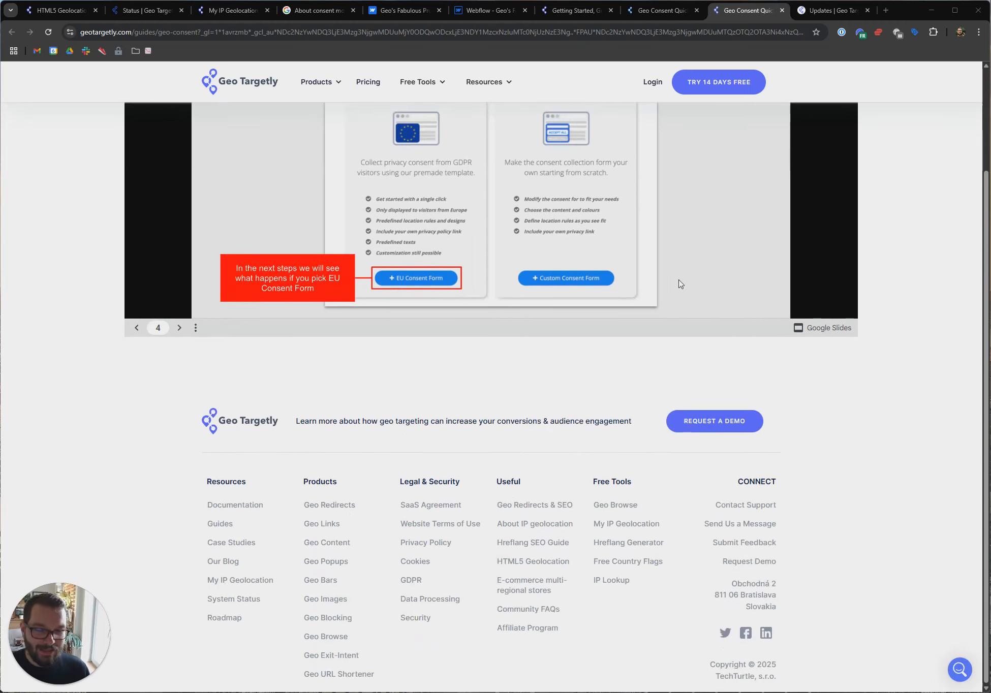
{"action": "left_click", "coordinate": [960, 670]}
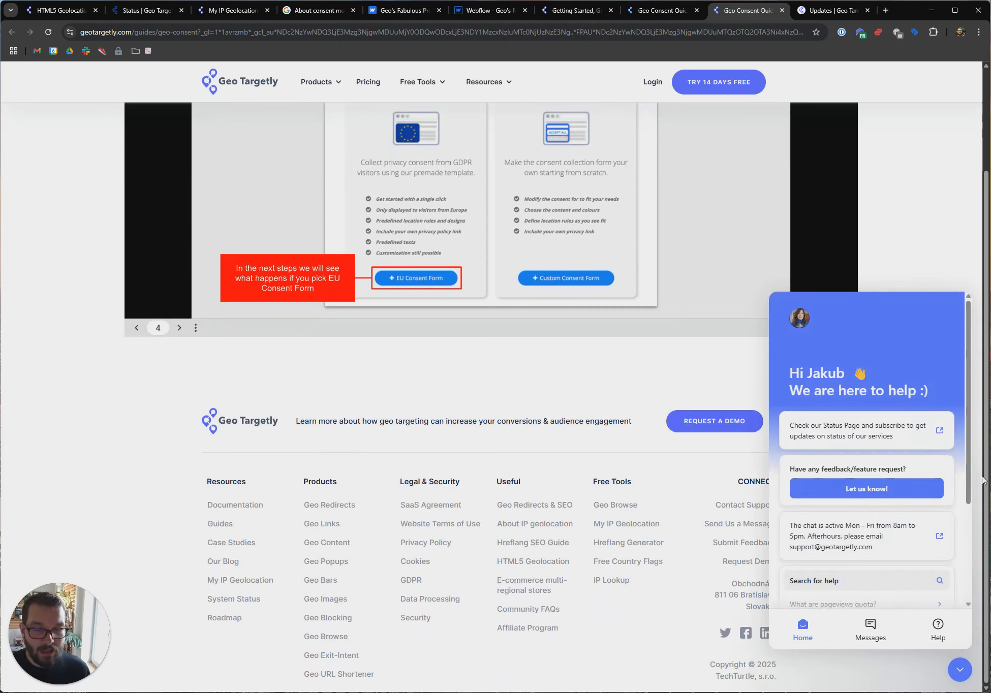
{"action": "left_click", "coordinate": [962, 672]}
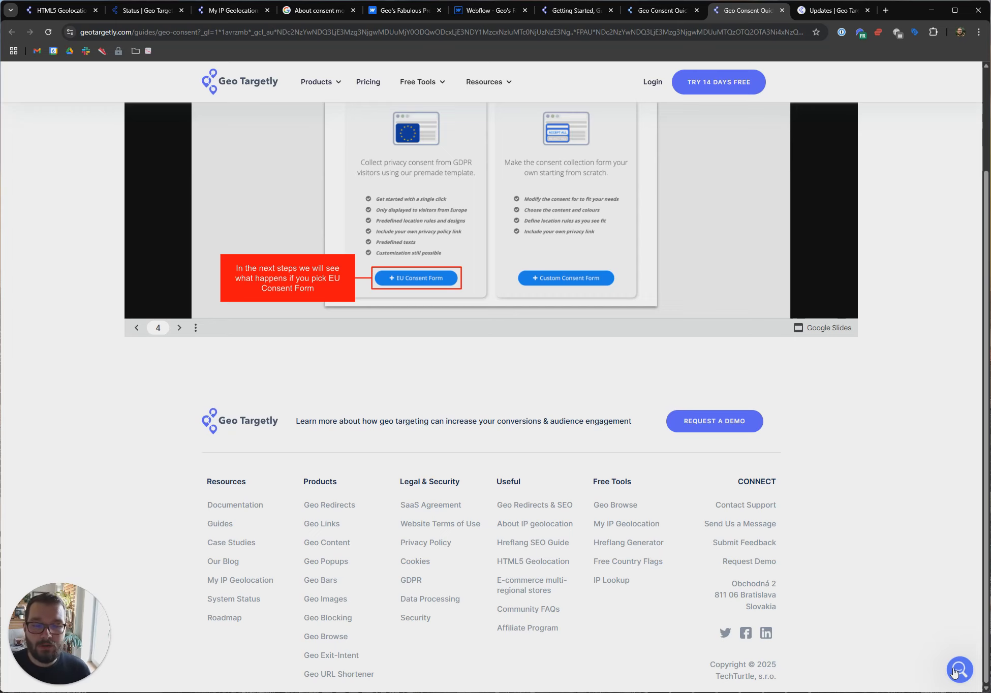
{"action": "scroll", "coordinate": [489, 343], "scroll_direction": "up", "scroll_amount": 3}
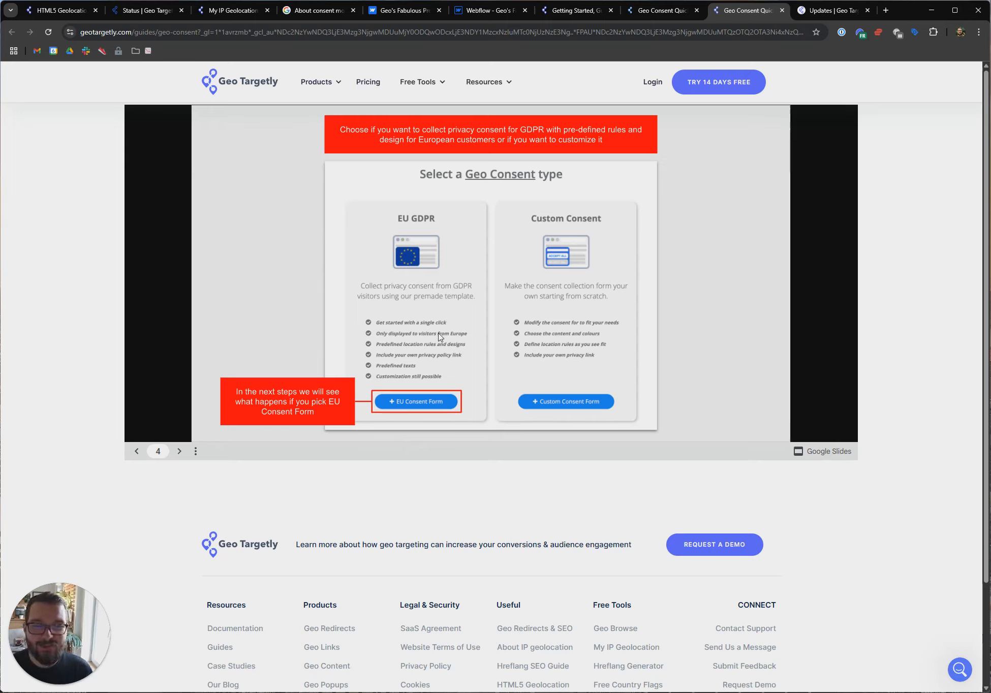
- Switch to the Geo Targetly Updates changelog and examine its feature announcements back to the automatic cookie consent form entry from February 2025
{"action": "left_click", "coordinate": [828, 11]}
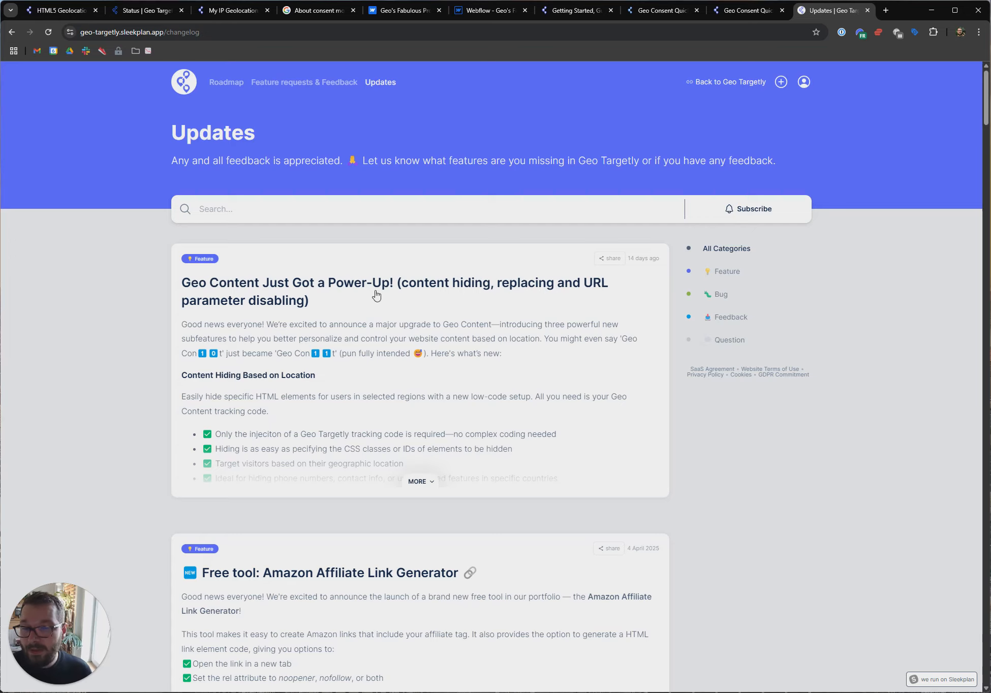
{"action": "scroll", "coordinate": [375, 300], "scroll_direction": "down", "scroll_amount": 7}
{"action": "scroll", "coordinate": [373, 300], "scroll_direction": "down", "scroll_amount": 7}
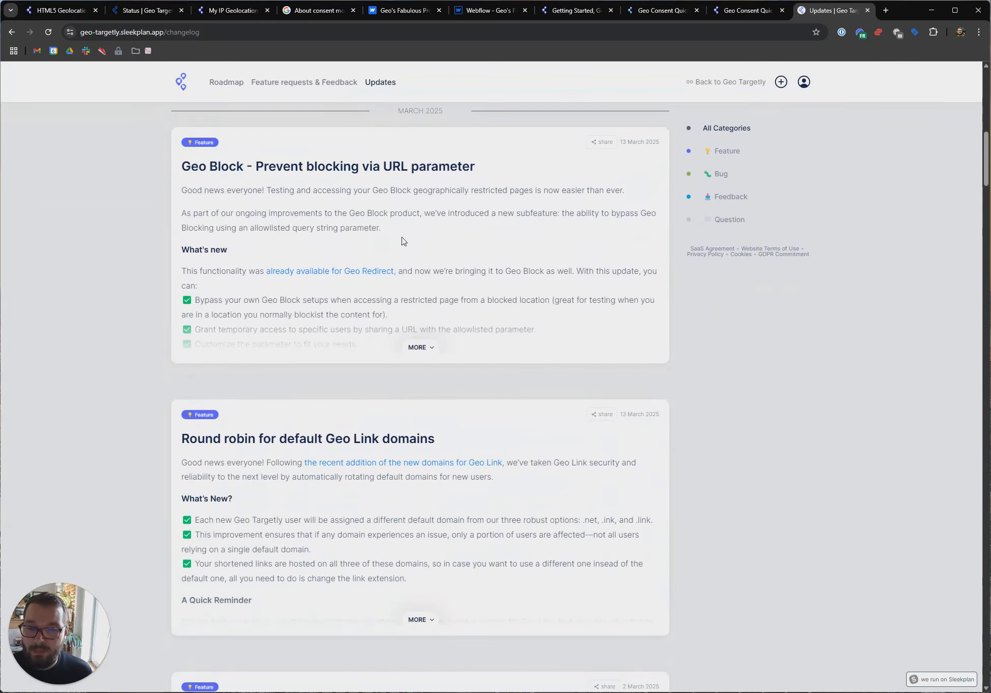
{"action": "scroll", "coordinate": [401, 239], "scroll_direction": "down", "scroll_amount": 4}
{"action": "scroll", "coordinate": [423, 208], "scroll_direction": "up", "scroll_amount": 6}
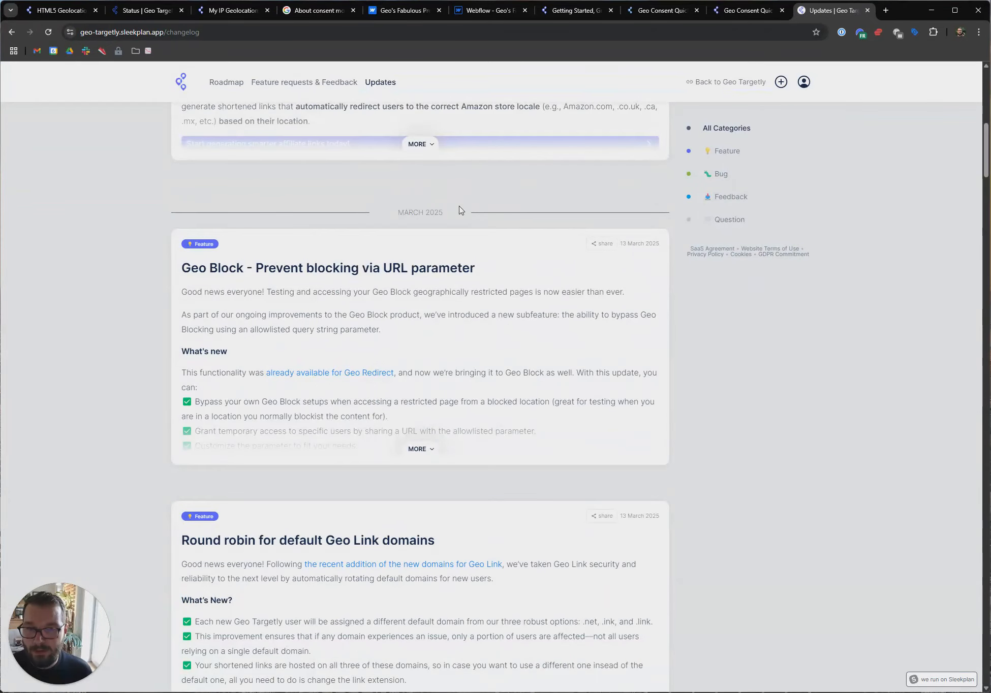
{"action": "scroll", "coordinate": [432, 284], "scroll_direction": "down", "scroll_amount": 11}
{"action": "scroll", "coordinate": [434, 298], "scroll_direction": "down", "scroll_amount": 9}
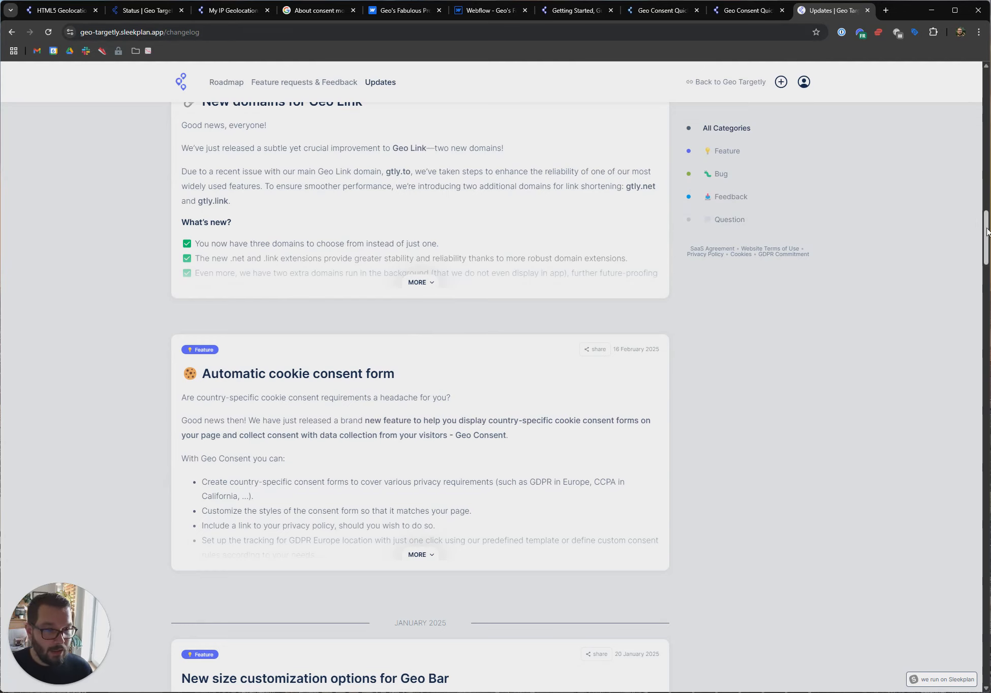
{"action": "scroll", "coordinate": [987, 231], "scroll_direction": "up", "scroll_amount": 15}
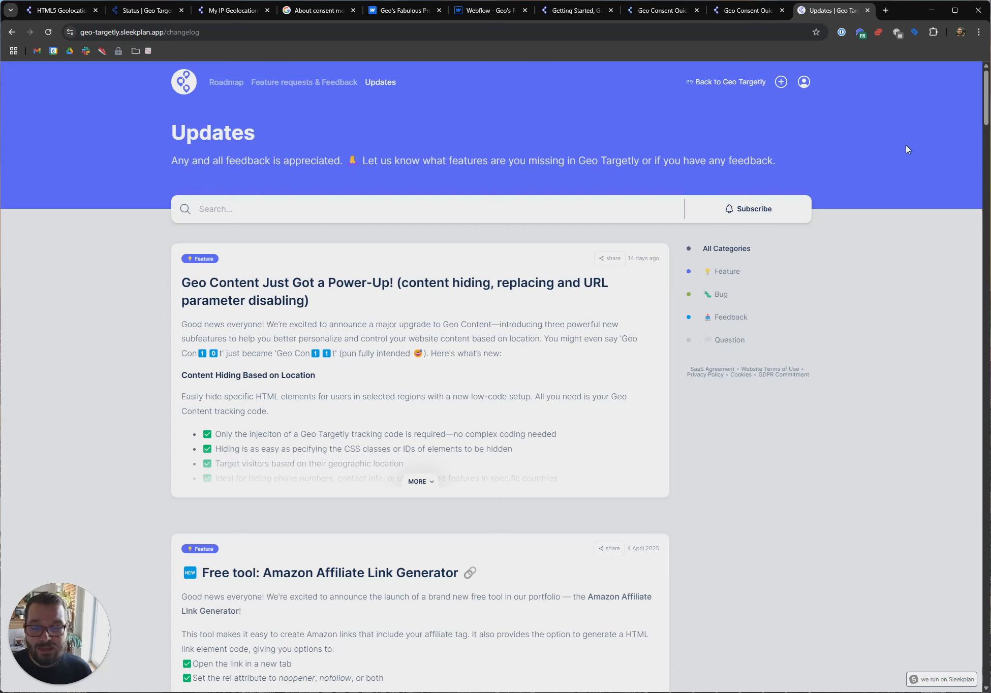